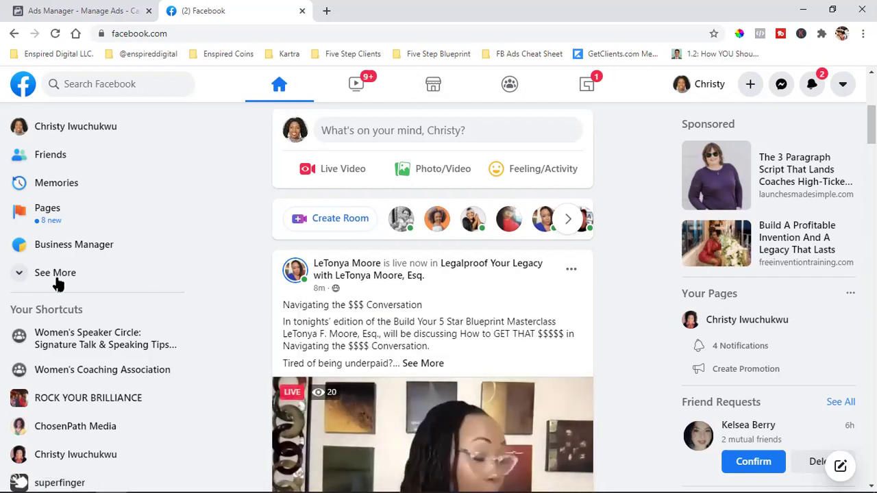
- Expand the full Facebook shortcut list, switch to the open Ads Manager page and highlight business.facebook.com in its address
click(80, 265)
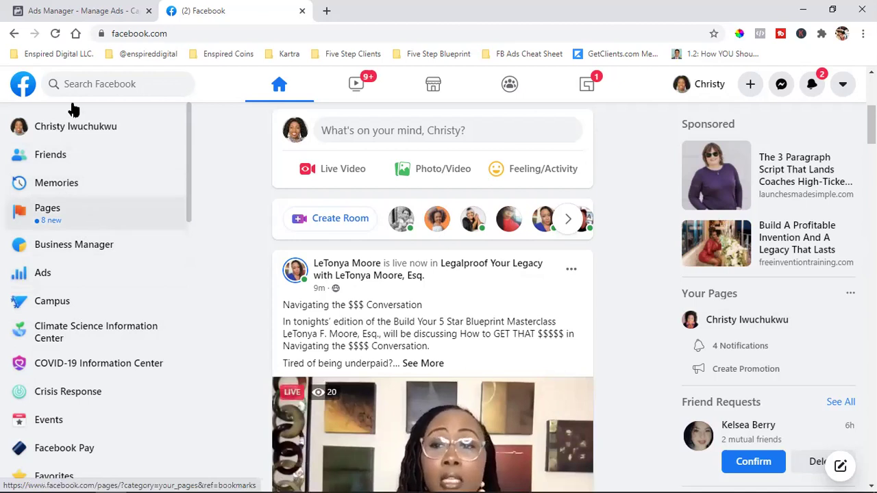
click(75, 10)
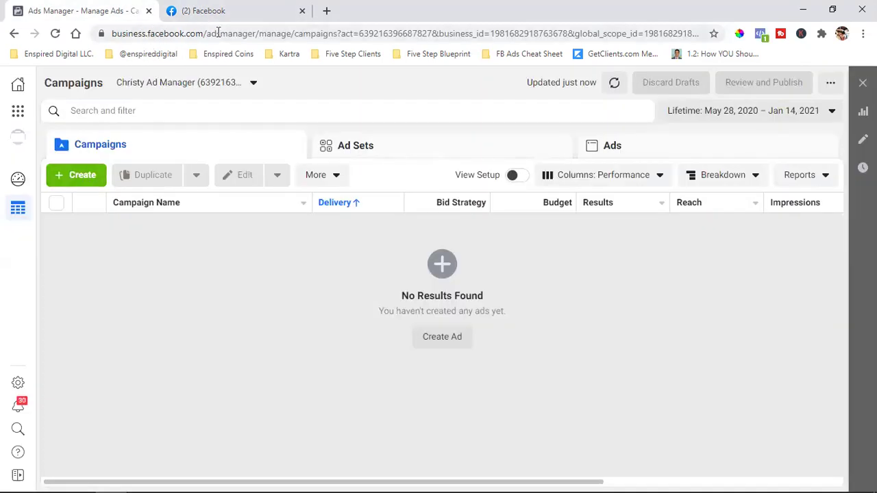
double_click(164, 34)
drag(139, 34, 233, 33)
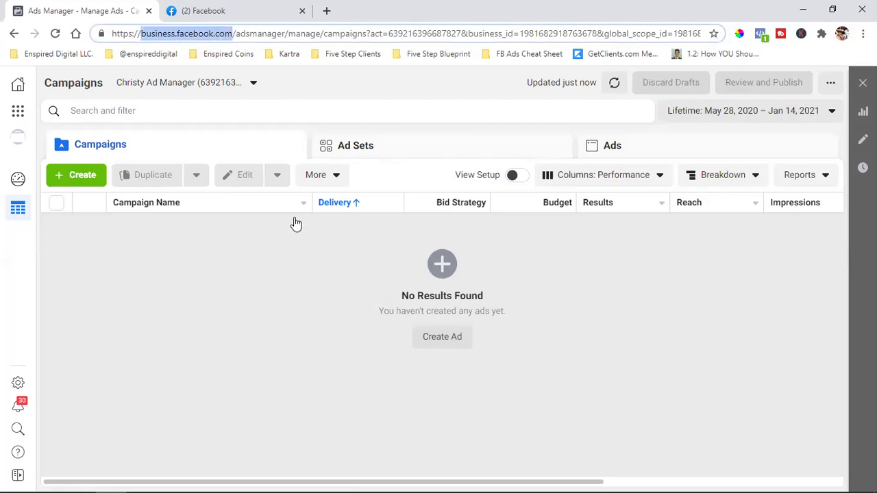
- Open Ads Manager through Facebook's Business Manager shortcut and close the older duplicate Ads Manager page
click(206, 11)
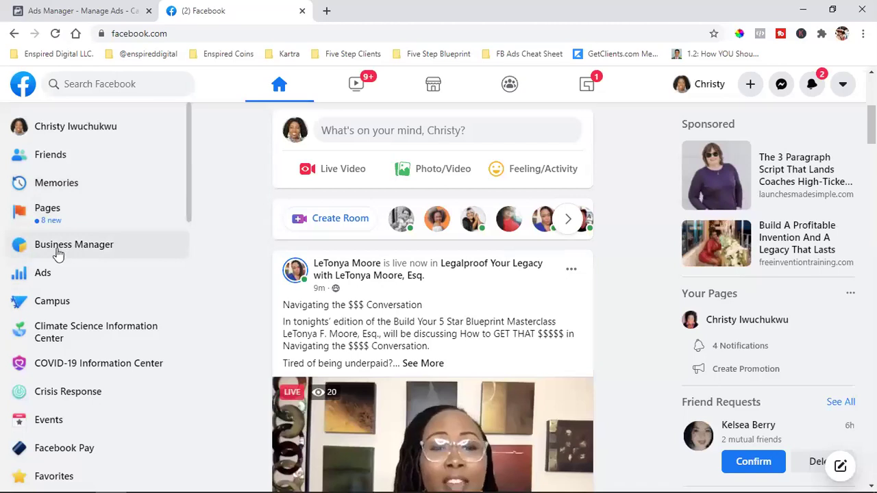
click(96, 251)
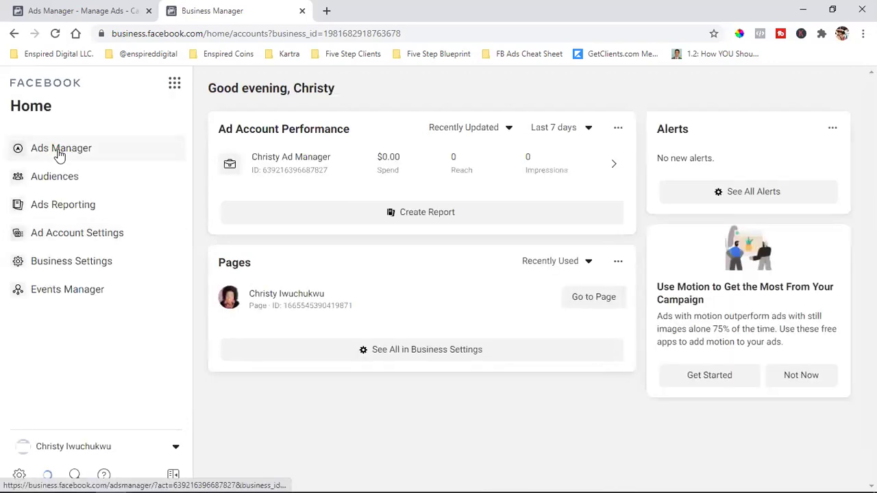
click(75, 155)
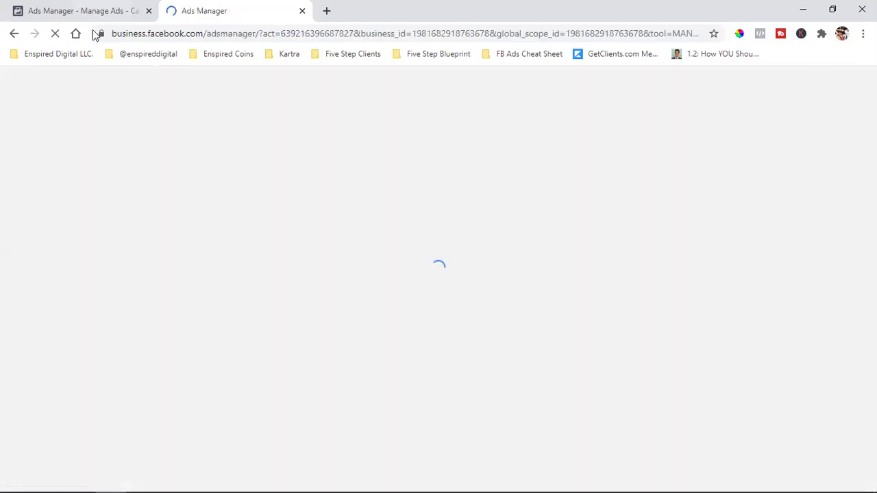
click(148, 11)
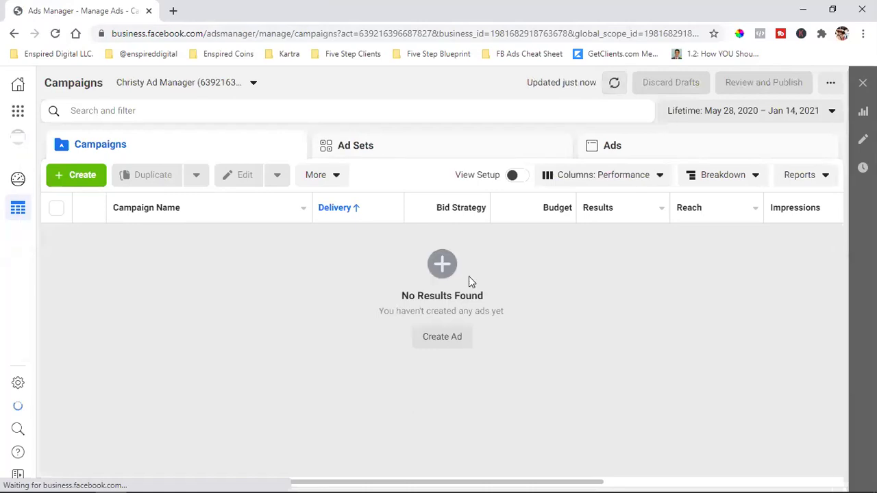
- Highlight the business.facebook.com/adsmanager part of the Ads Manager page's address
click(169, 34)
drag(156, 33, 41, 39)
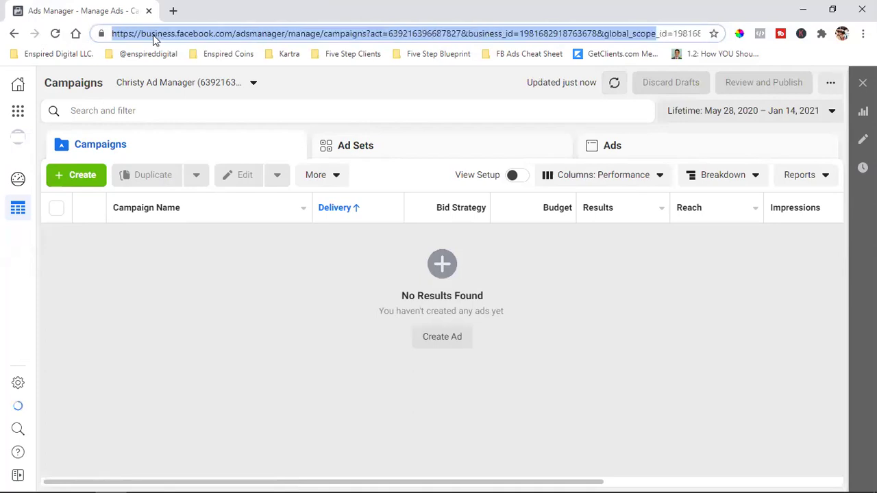
click(190, 34)
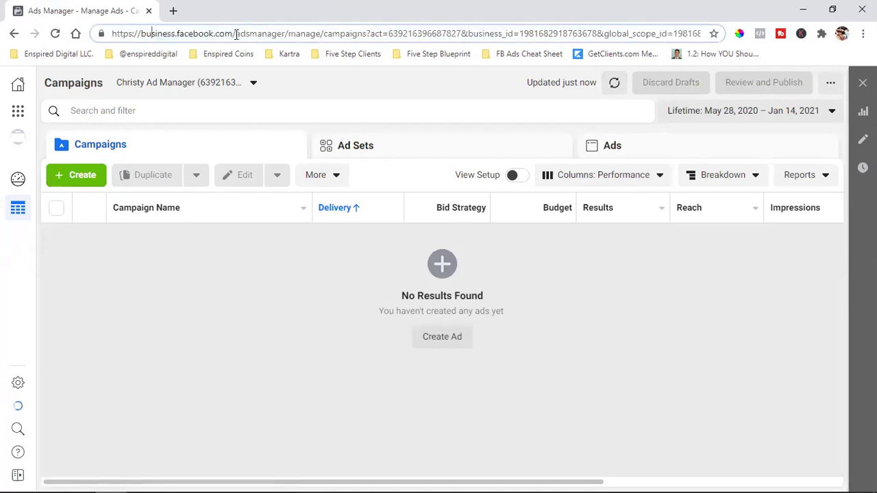
double_click(278, 34)
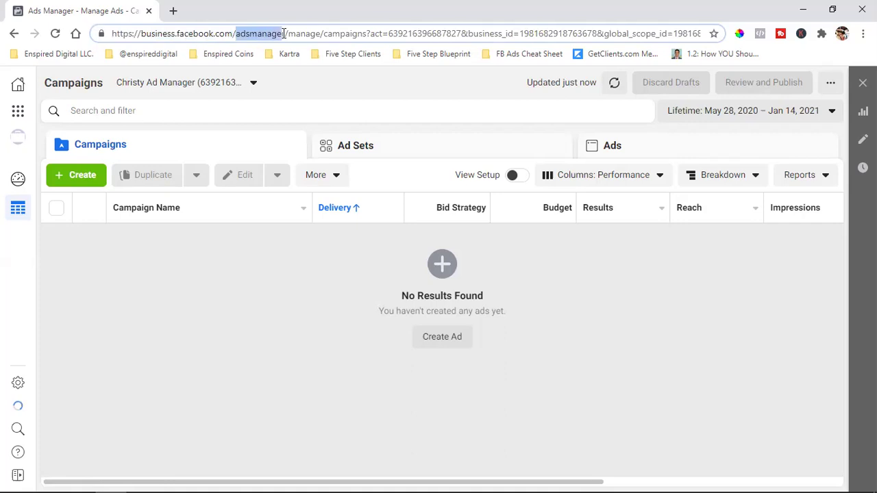
key(shift+Home)
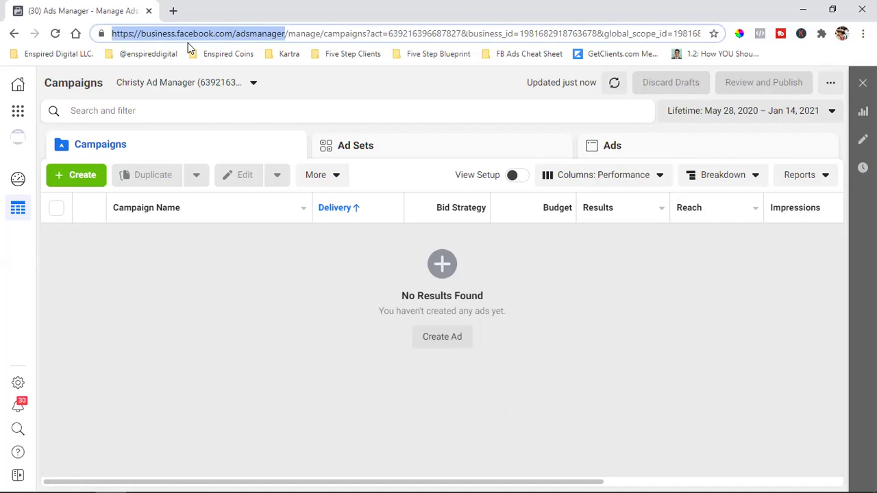
click(201, 309)
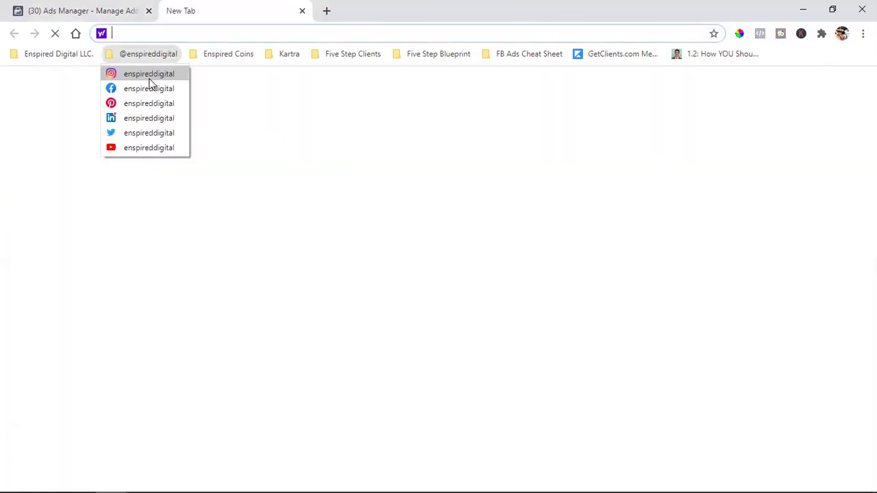
key(ctrl+t)
click(147, 56)
click(150, 75)
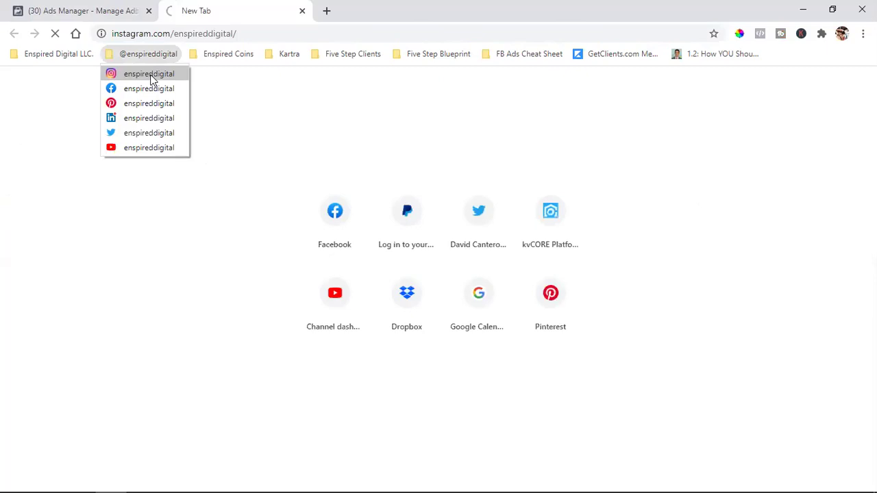
click(142, 89)
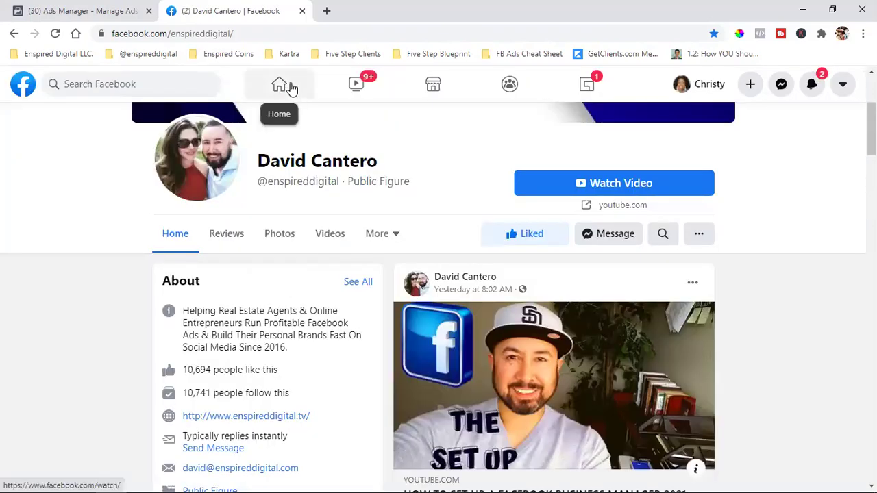
- Open the account owner's personal Facebook profile and look through its posts and intro details
click(708, 98)
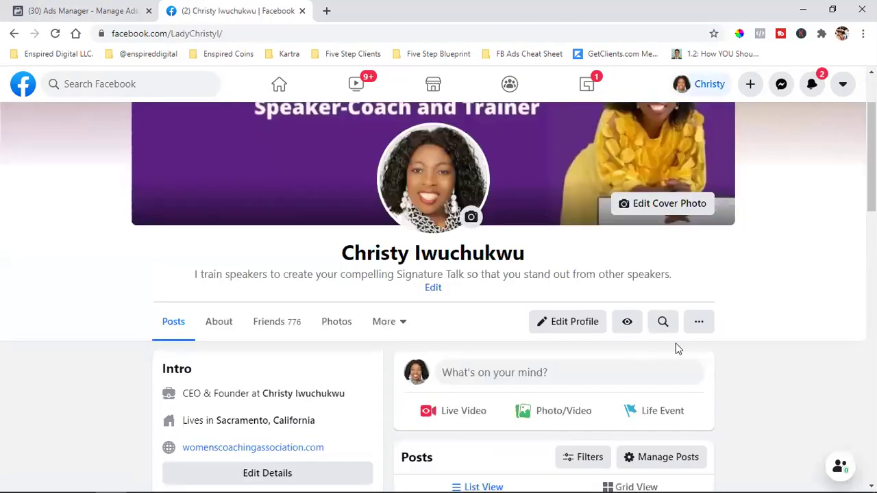
scroll(676, 343, down, 5)
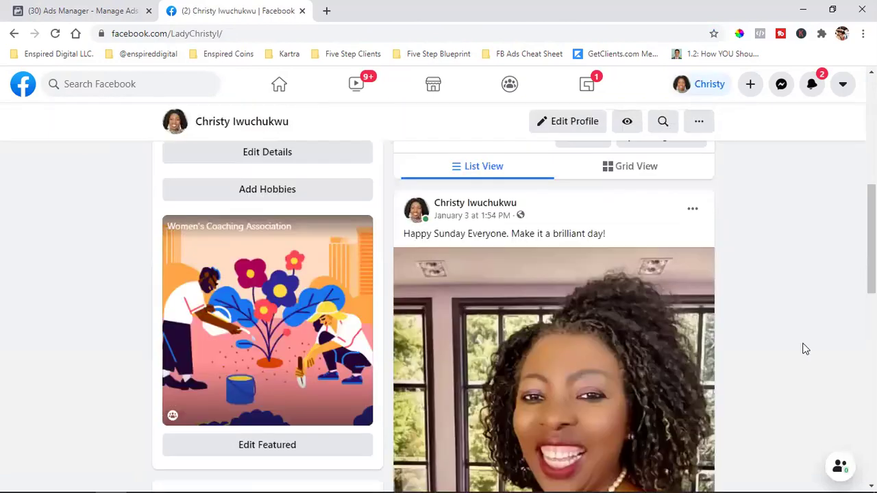
scroll(723, 305, down, 5)
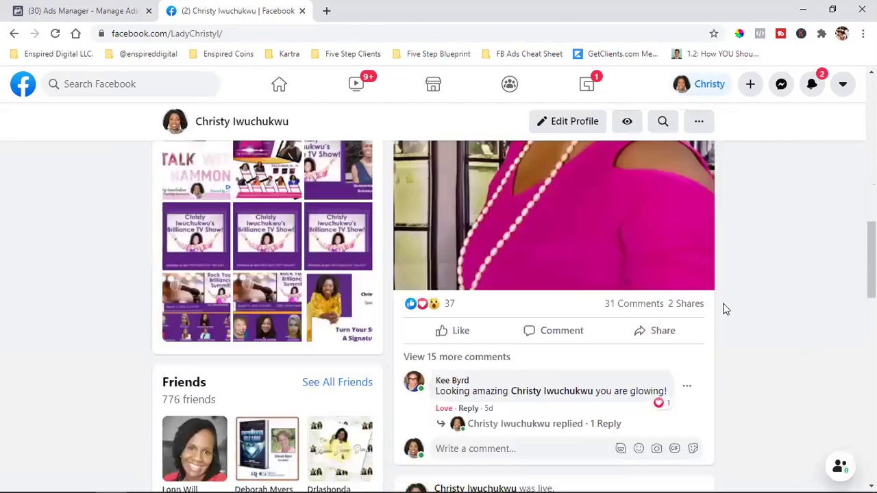
scroll(725, 308, down, 4)
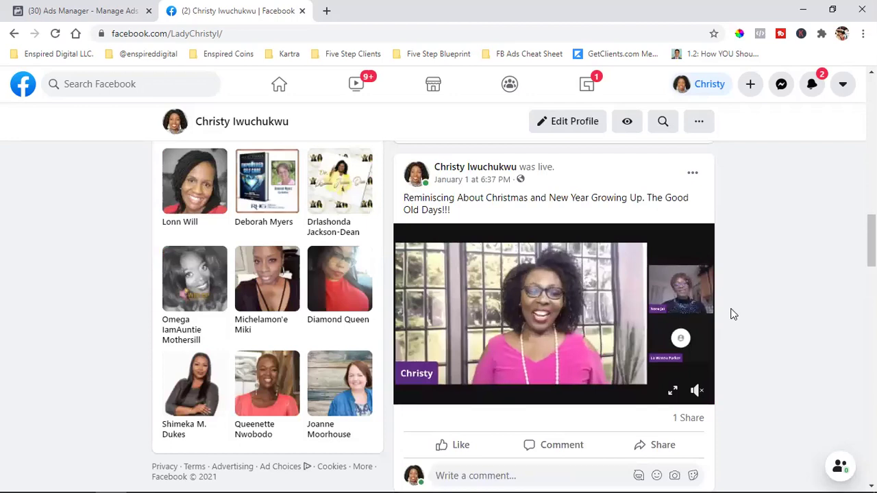
scroll(730, 315, down, 4)
scroll(730, 315, down, 1)
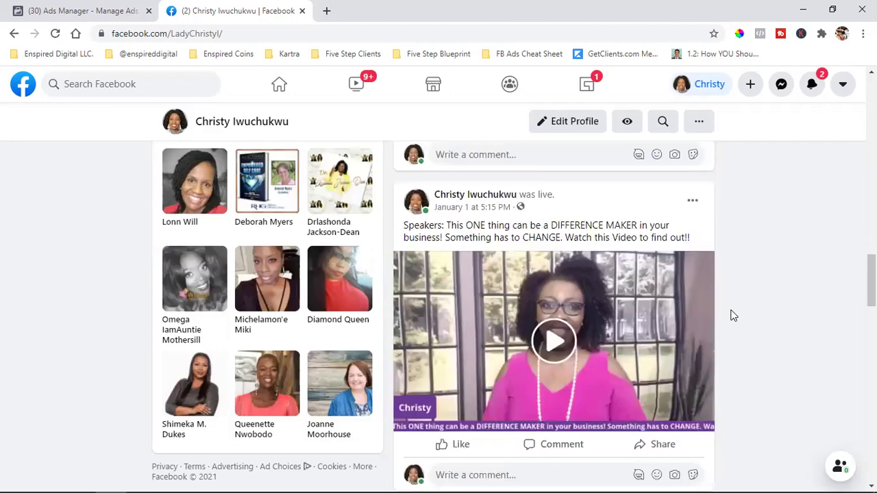
scroll(731, 315, down, 4)
scroll(731, 315, down, 5)
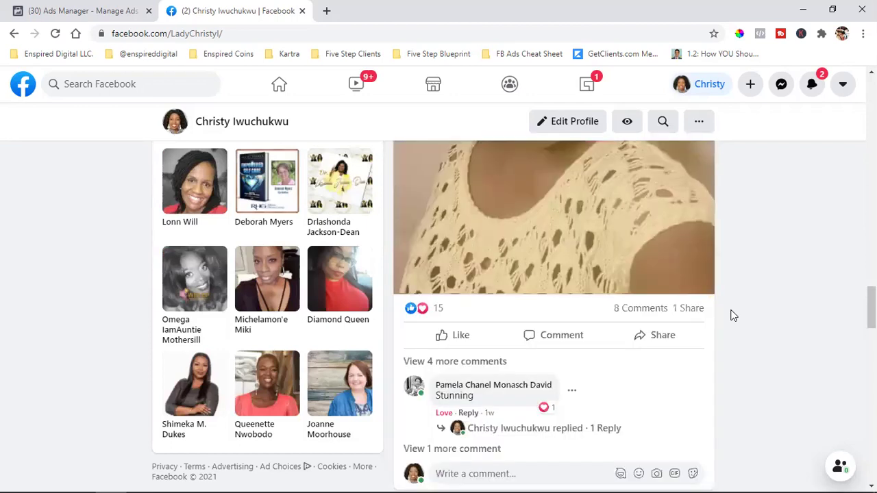
scroll(730, 315, down, 4)
scroll(730, 315, down, 5)
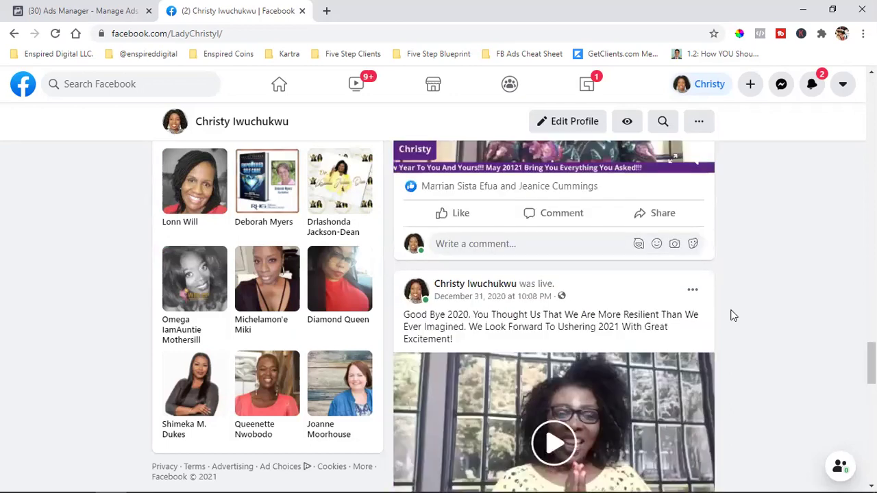
scroll(731, 315, down, 7)
scroll(290, 201, down, 1)
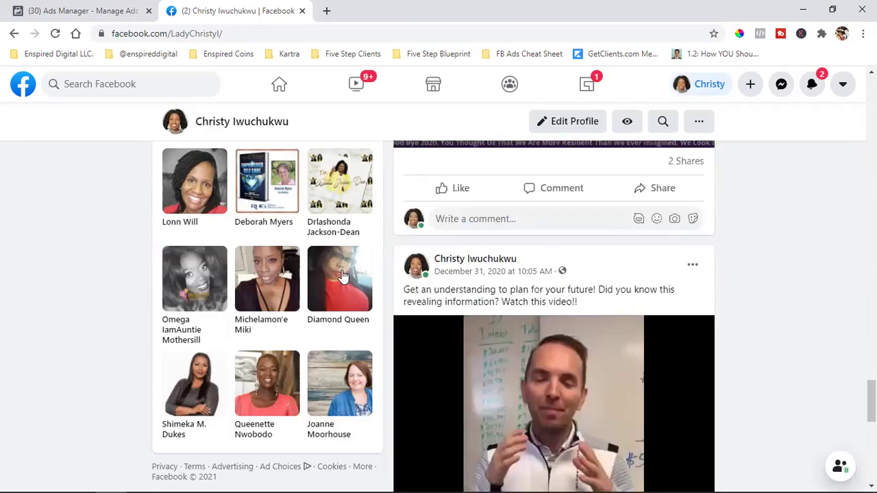
scroll(339, 240, up, 8)
scroll(338, 242, up, 6)
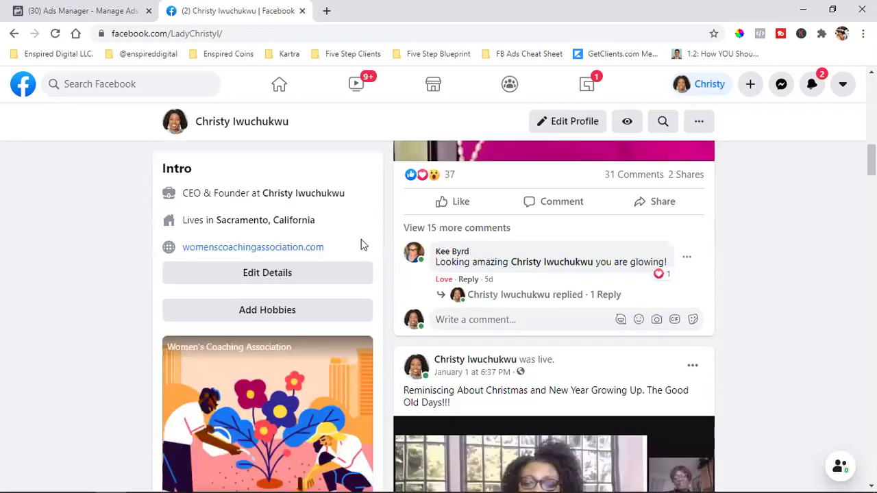
- Open the womenscoachingassociation business page from the profile and start editing its masterclass video post
scroll(630, 402, up, 5)
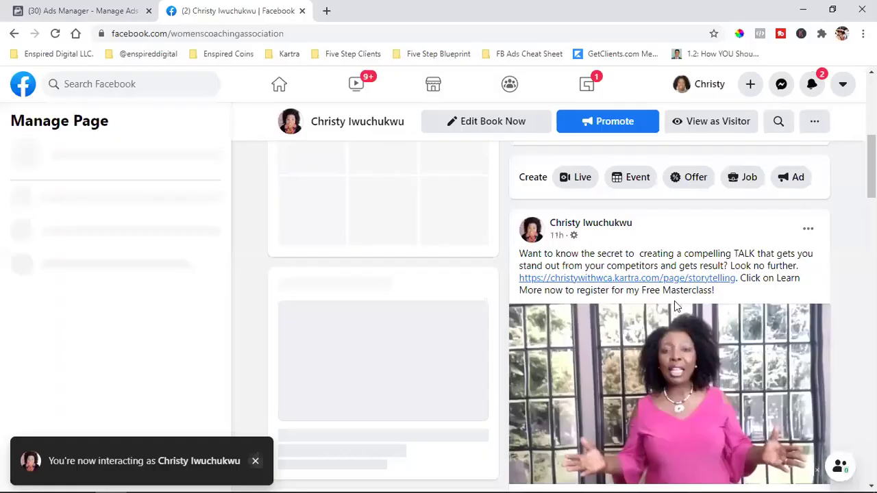
scroll(675, 302, up, 3)
scroll(546, 308, down, 2)
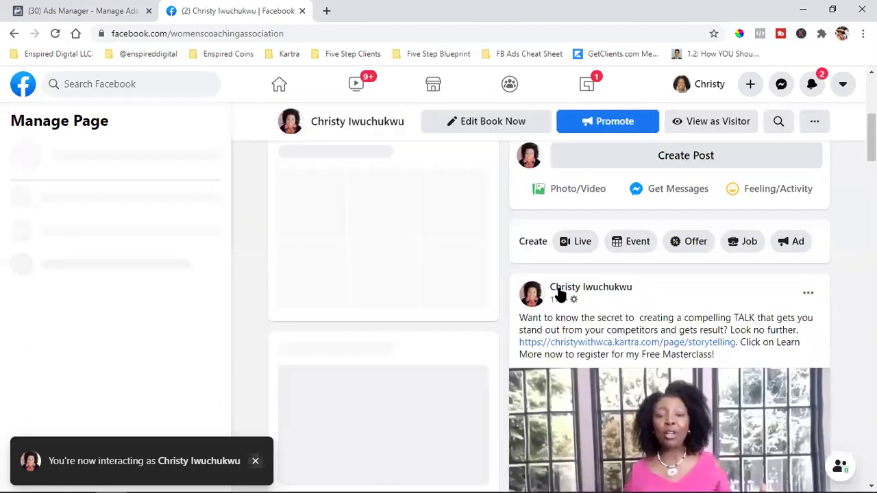
scroll(559, 293, down, 1)
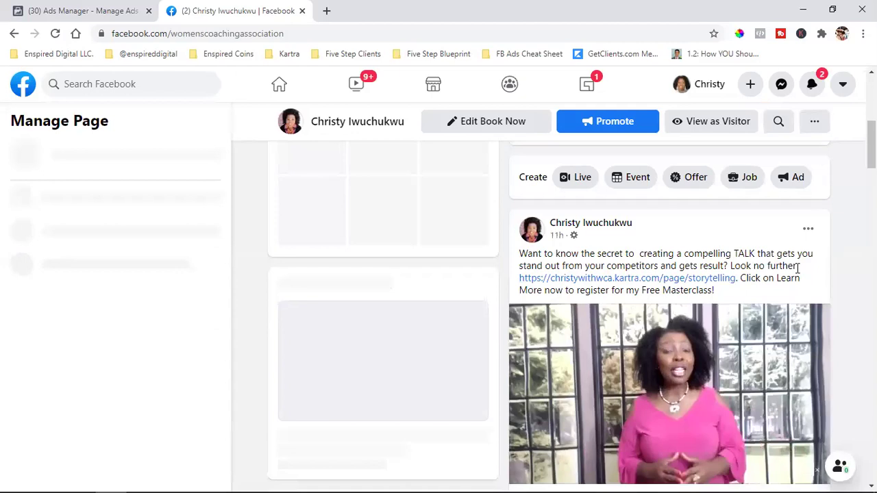
scroll(782, 227, down, 1)
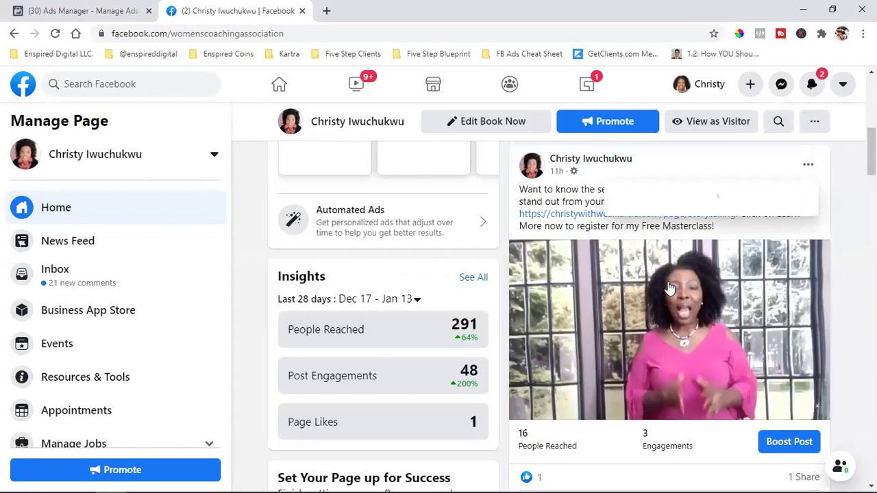
click(648, 277)
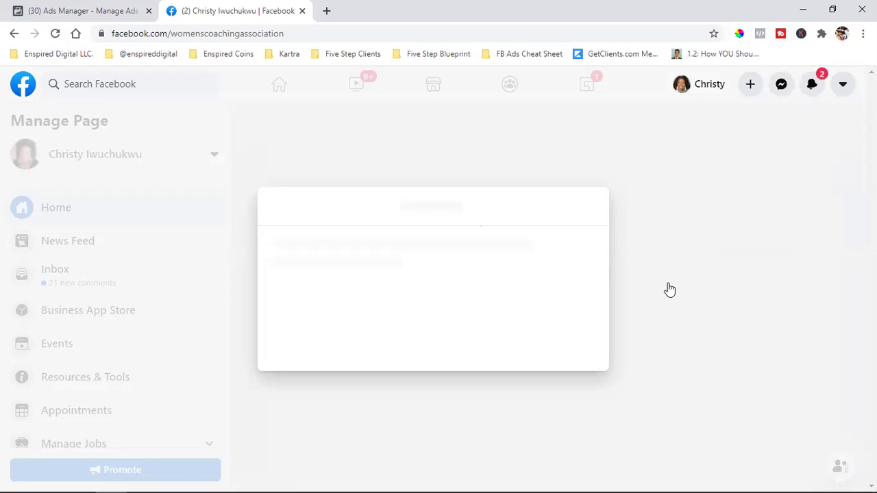
- In the video description, remove the extra space before "creating" and correct that word to "create"
click(282, 241)
click(291, 221)
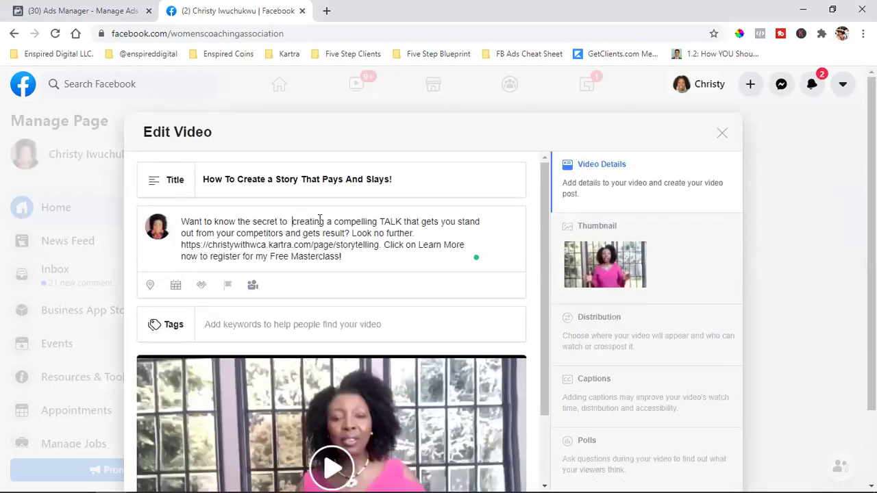
key(BackSpace)
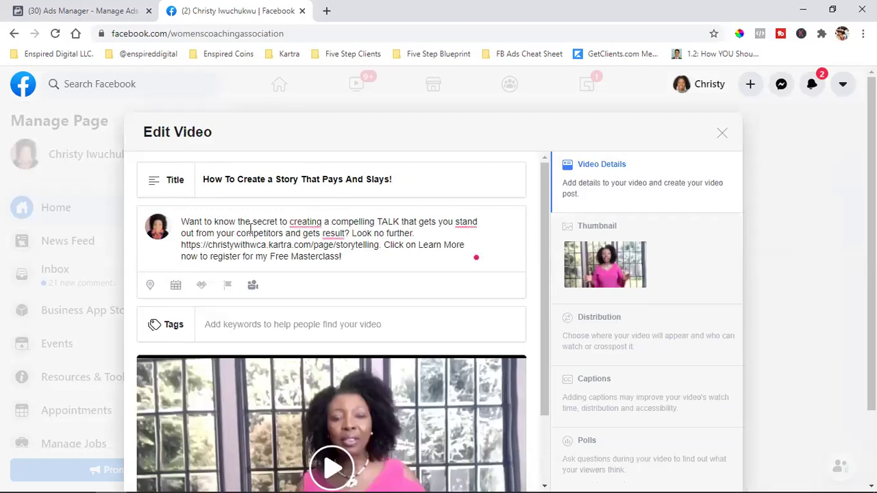
mouse_move(300, 223)
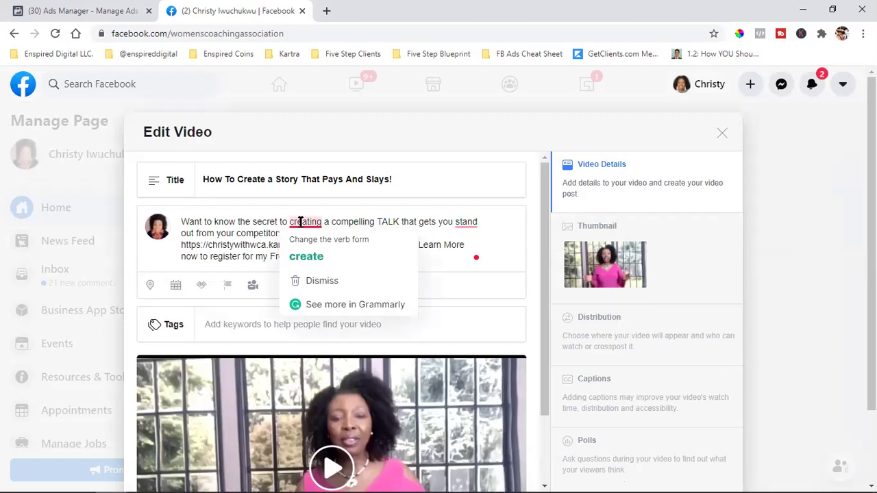
click(337, 257)
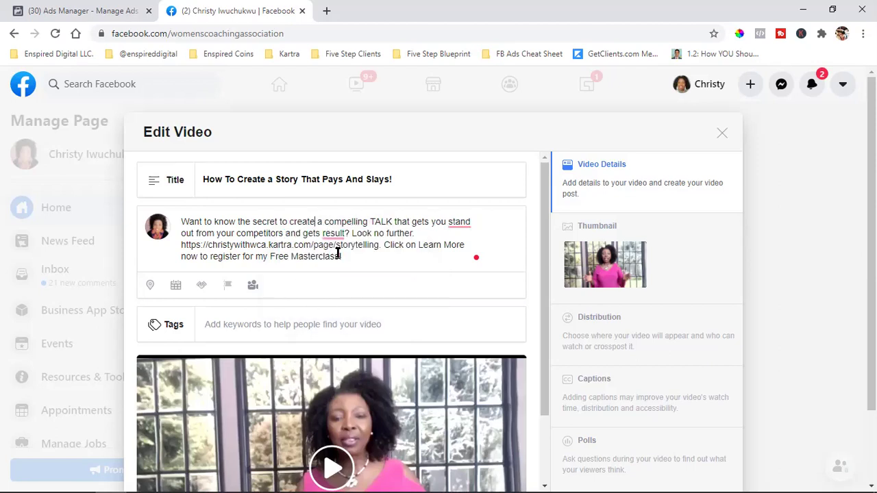
- Accept the Grammarly corrections "to stand" and "results" in the video description, and highlight most of the video title
mouse_move(458, 222)
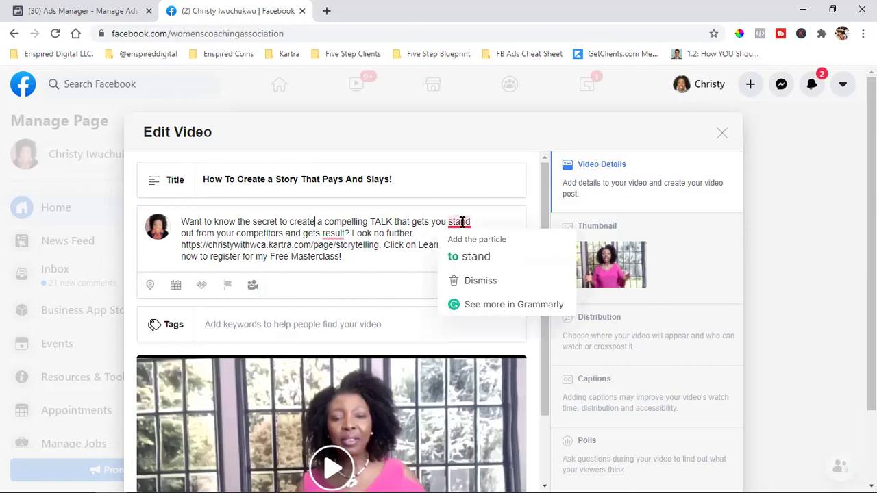
click(472, 255)
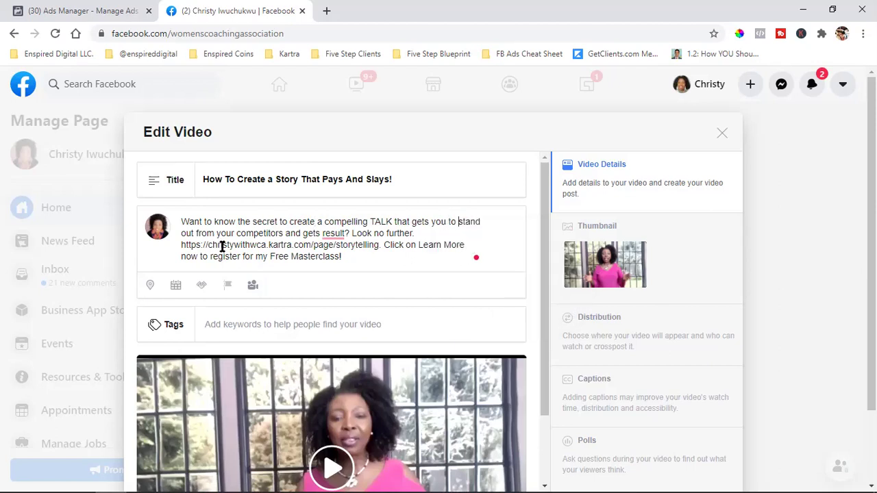
mouse_move(331, 233)
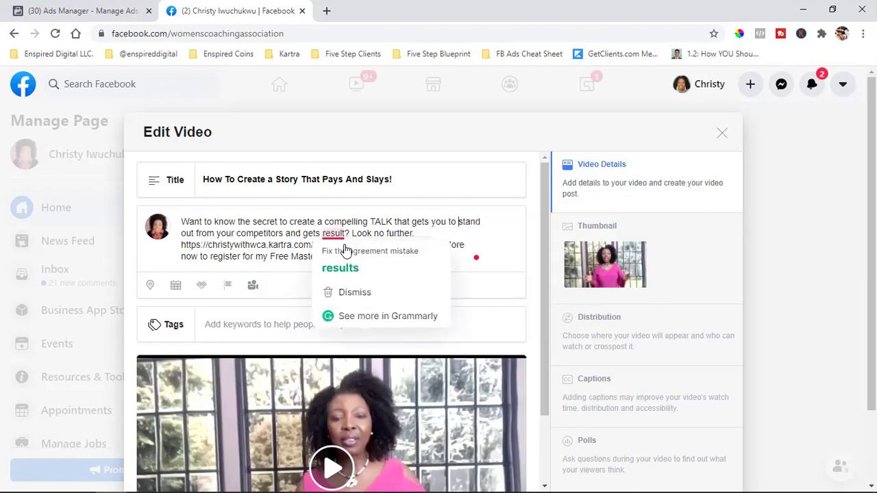
click(360, 261)
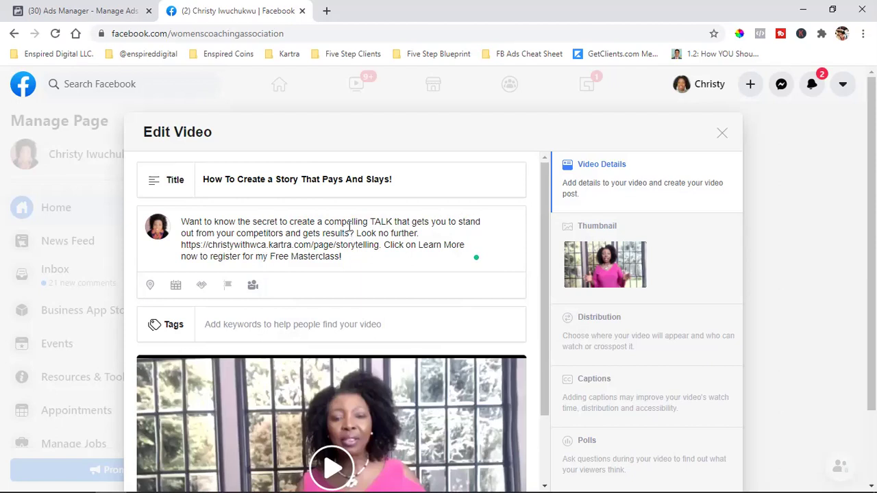
drag(226, 180, 405, 179)
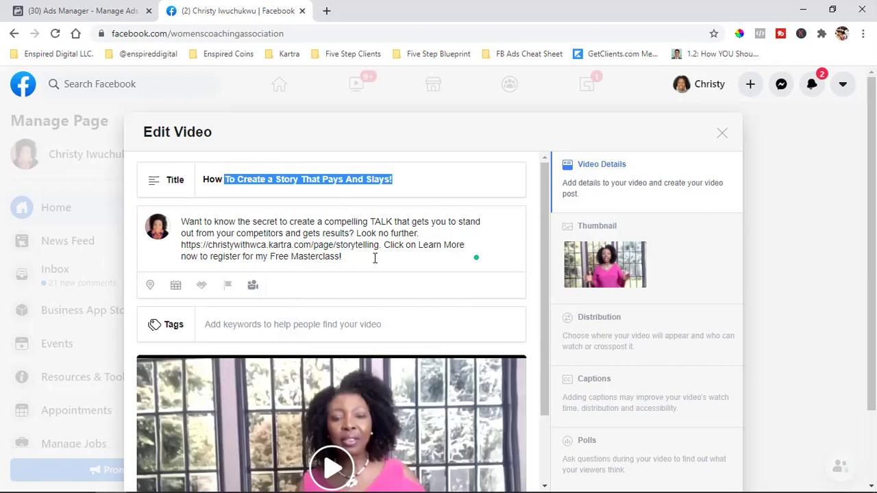
- Choose the last auto-generated image as the video's thumbnail and save the video edits
scroll(375, 259, down, 2)
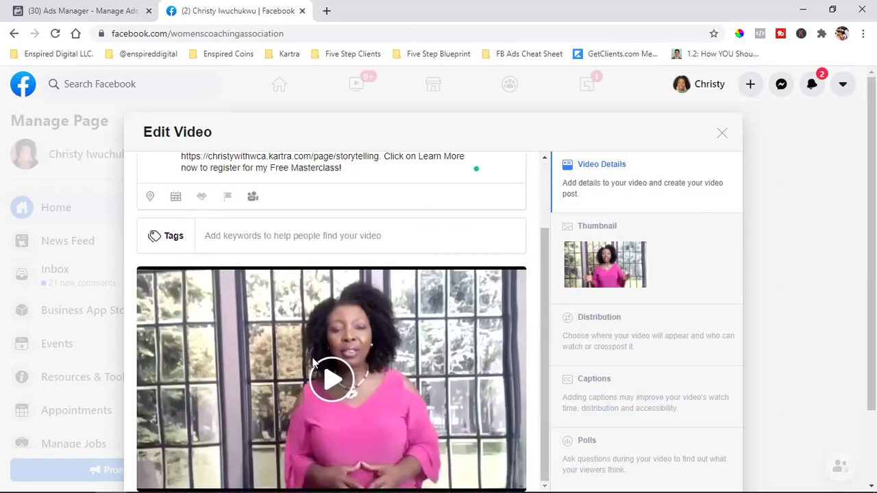
scroll(336, 366, down, 2)
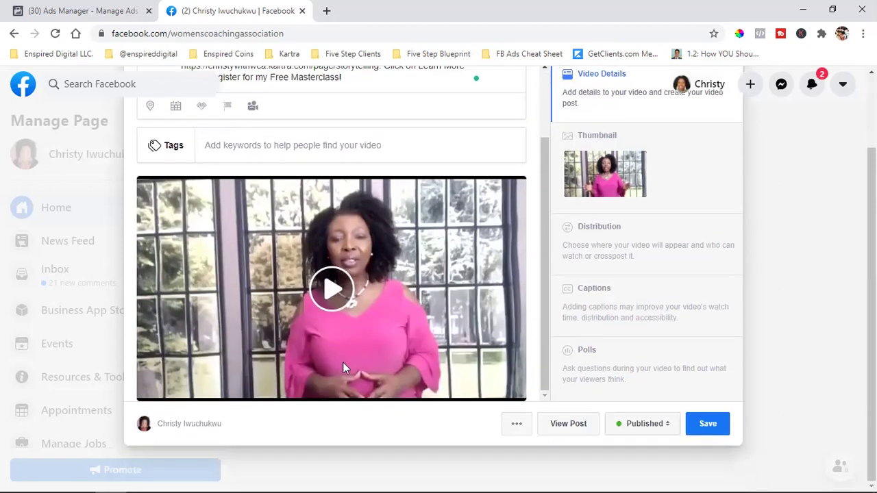
click(605, 186)
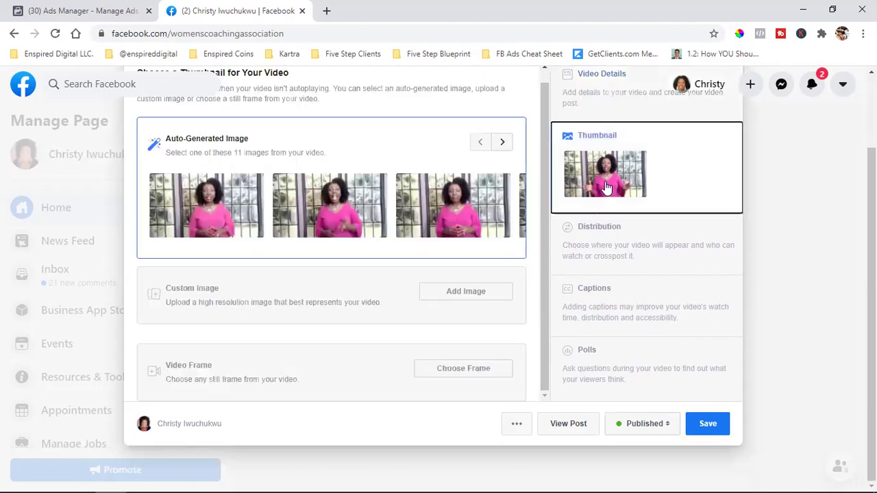
click(502, 145)
click(502, 145)
click(503, 146)
click(502, 145)
click(502, 146)
click(503, 146)
click(503, 145)
click(473, 206)
scroll(450, 298, up, 1)
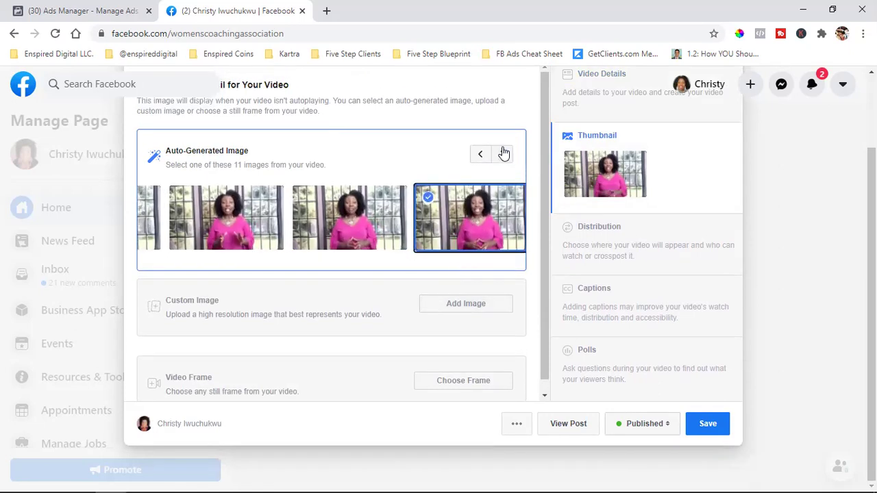
click(504, 152)
click(482, 218)
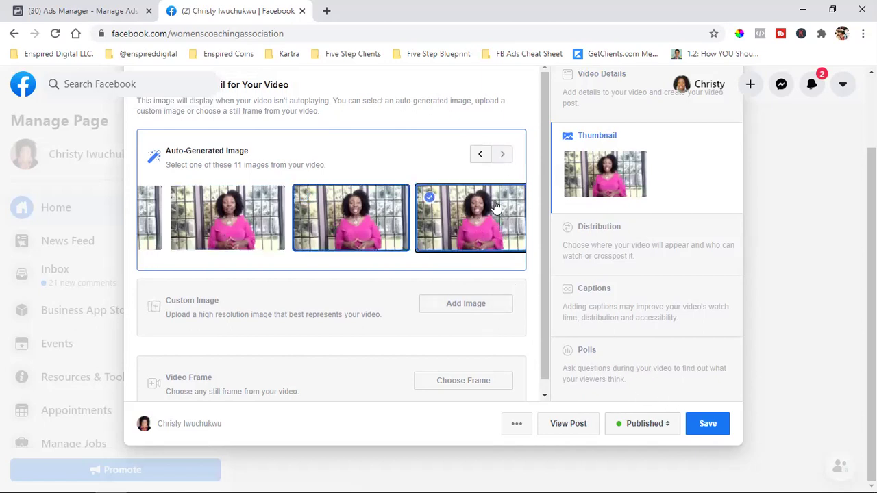
click(707, 425)
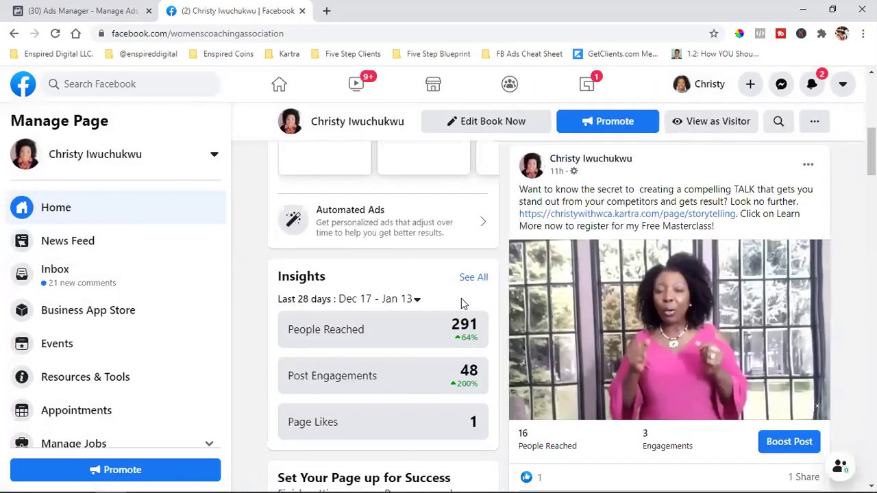
- Reopen the masterclass video post for editing and cut the kartra.com storytelling link with its trailing period and extra spaces from the description
scroll(618, 318, down, 3)
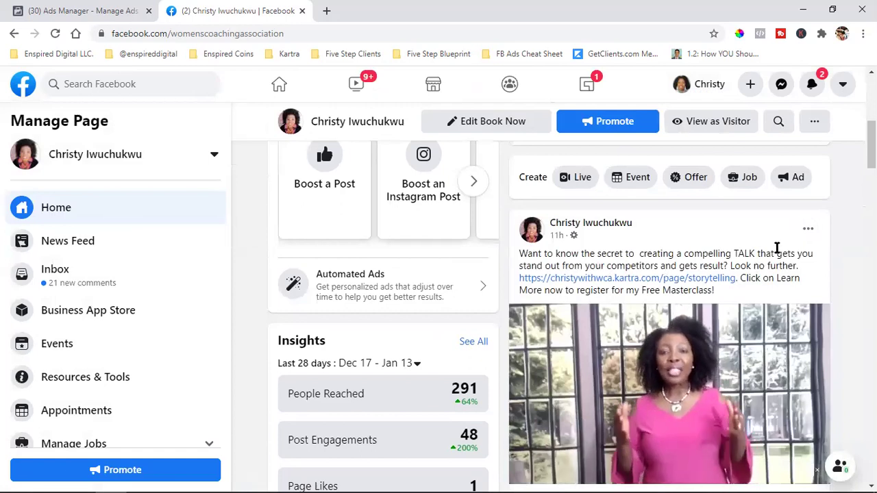
click(808, 230)
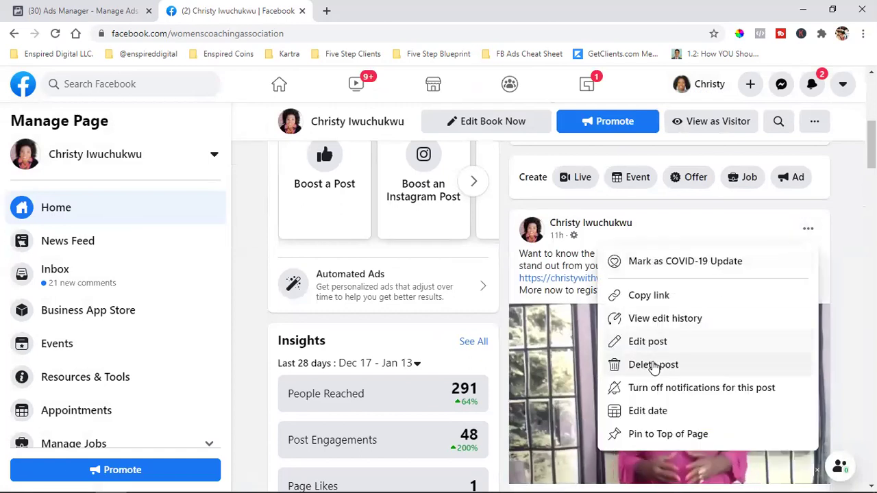
click(662, 342)
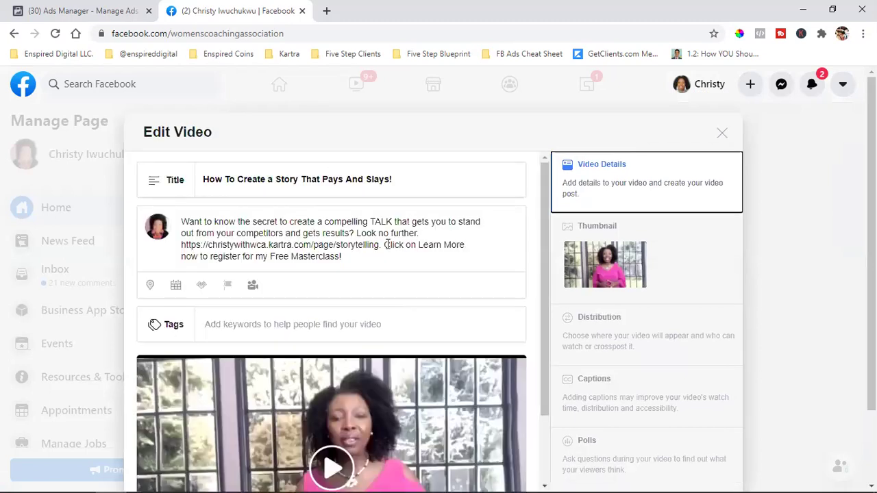
drag(379, 245, 183, 243)
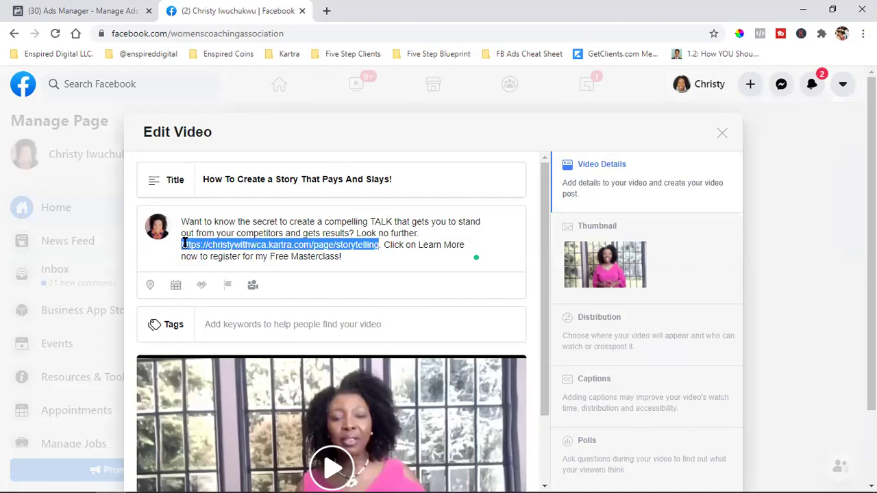
right_click(184, 243)
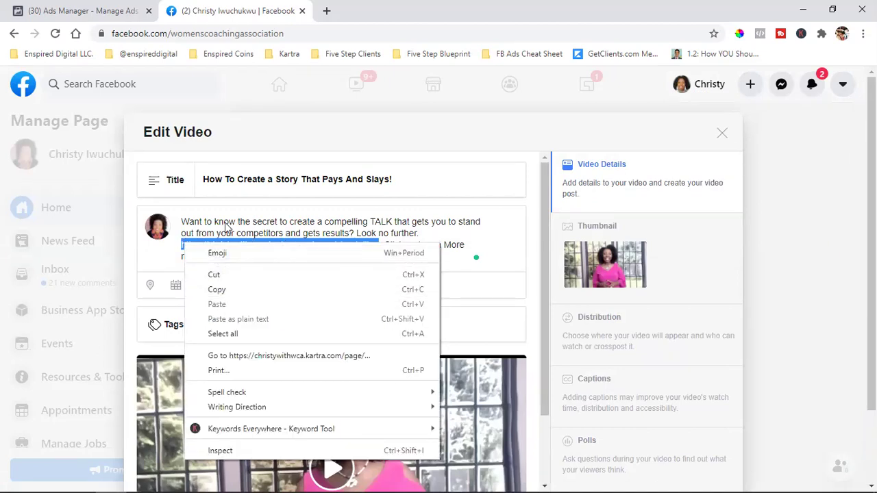
click(230, 275)
key(BackSpace)
key(BackSpace)
key(BackSpace)
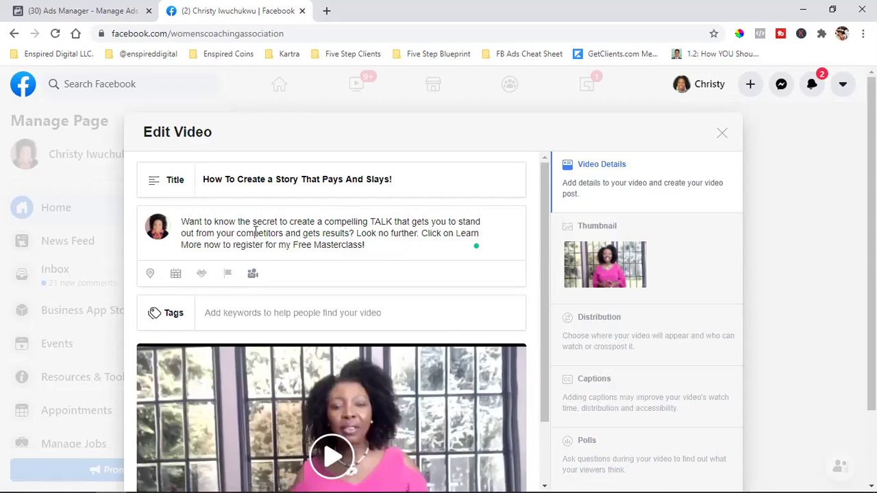
- Add a comma after "TALK" and move the "Click on Learn More" sentence into its own paragraph, separated by a blank line
click(393, 221)
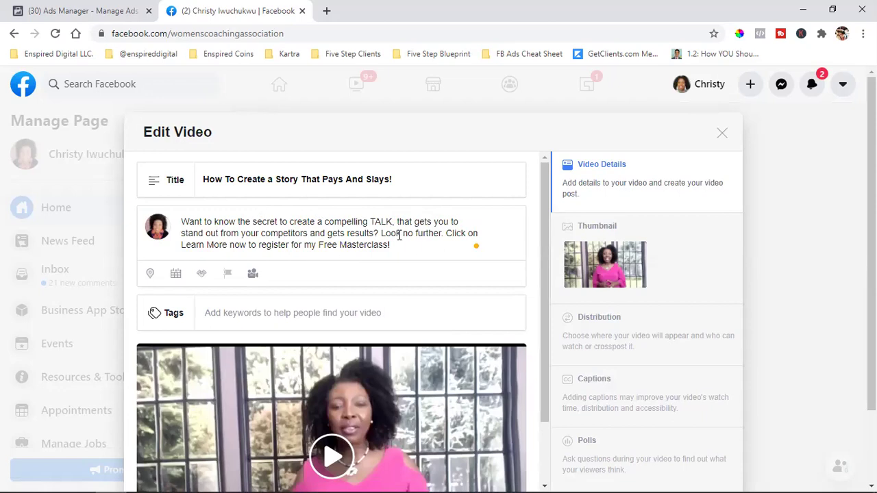
click(449, 234)
key(Return)
key(Return)
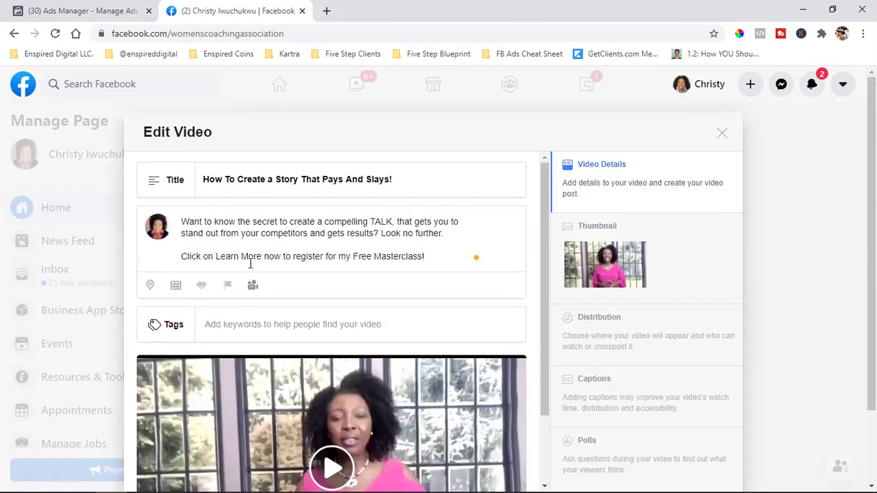
- Delete the word "now" from the "Click on Learn More" sentence in the video description
click(284, 257)
key(BackSpace)
key(BackSpace)
key(BackSpace)
key(BackSpace)
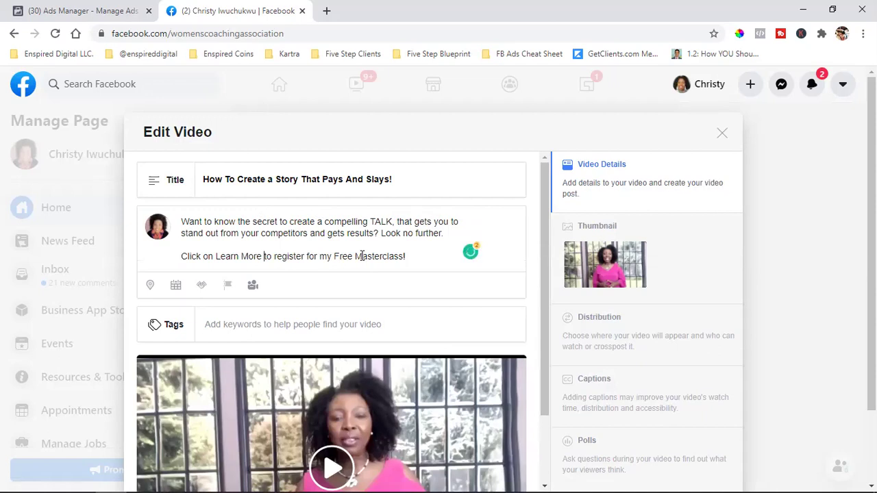
click(420, 257)
scroll(421, 257, down, 1)
scroll(420, 257, up, 1)
- Open the cut masterclass landing page link in a new browser tab, view its registration form, and close the form
click(326, 11)
key(ctrl+v)
key(Return)
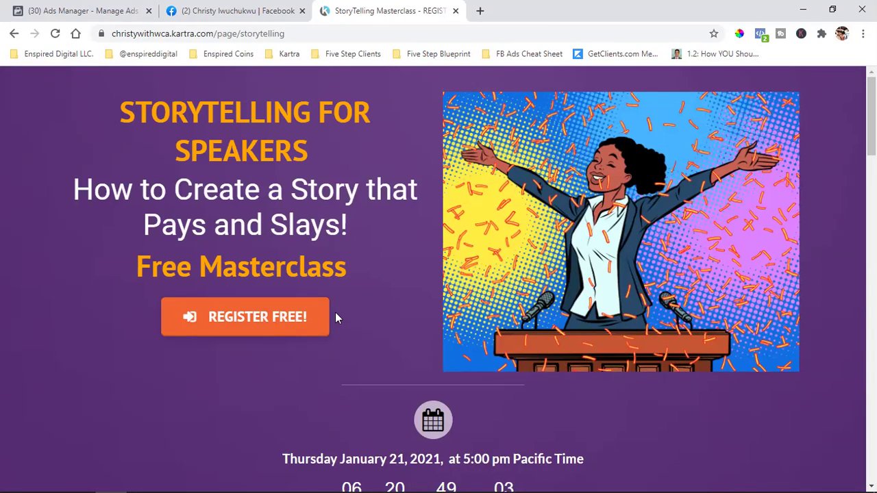
click(286, 319)
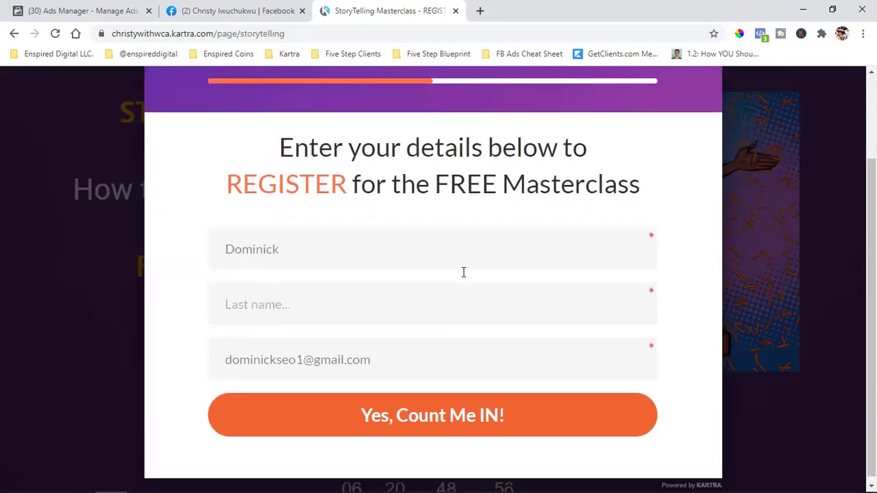
scroll(464, 272, up, 2)
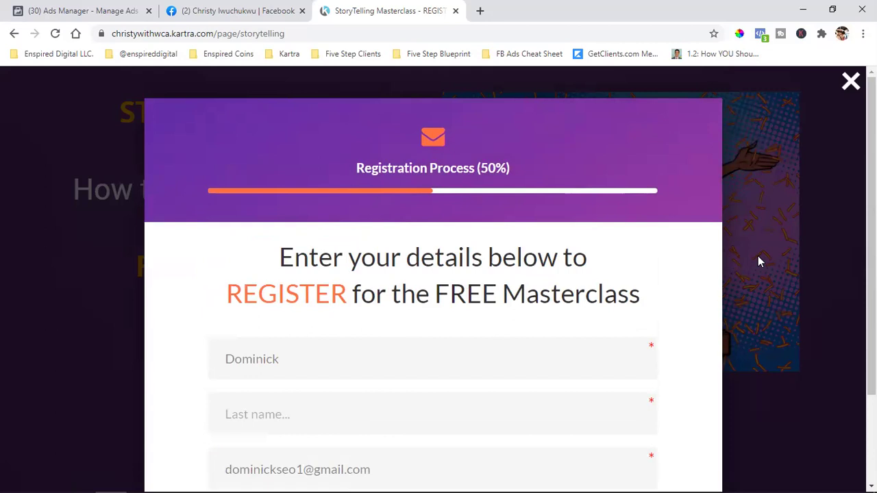
click(807, 235)
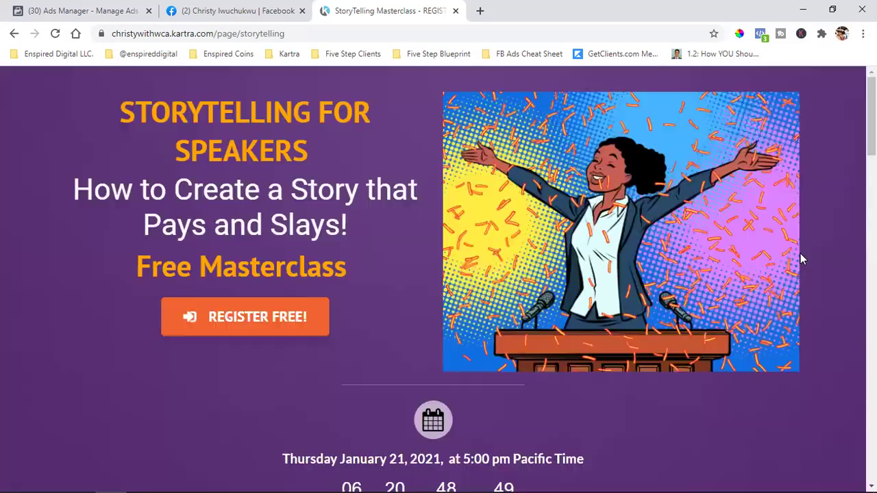
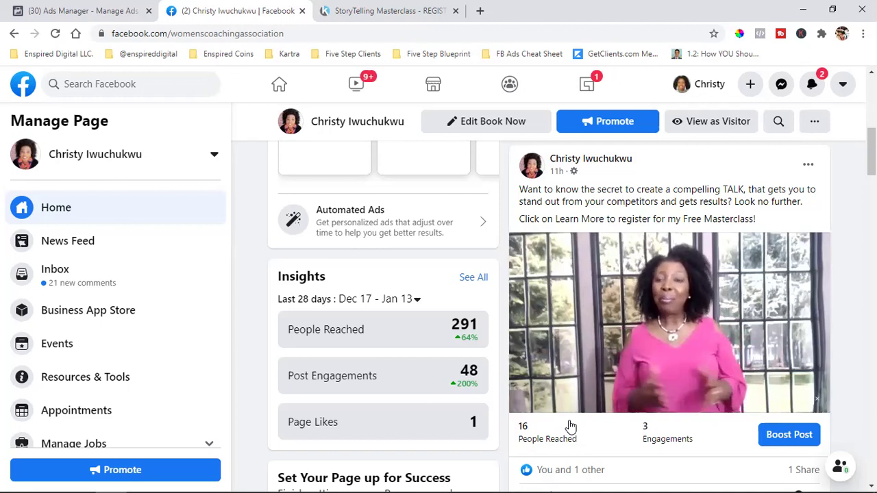
- Switch to Ads Manager, choose Conversions as the new campaign's objective, and expand the optional campaign naming section
mouse_move(620, 394)
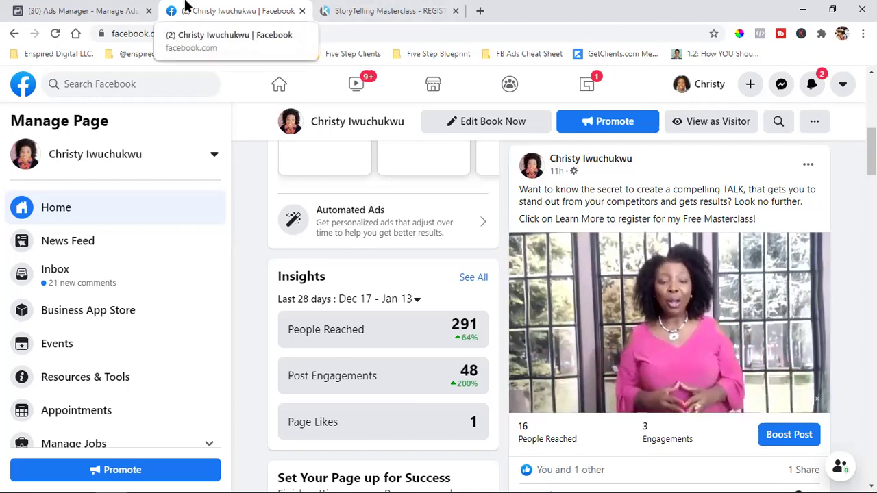
click(120, 8)
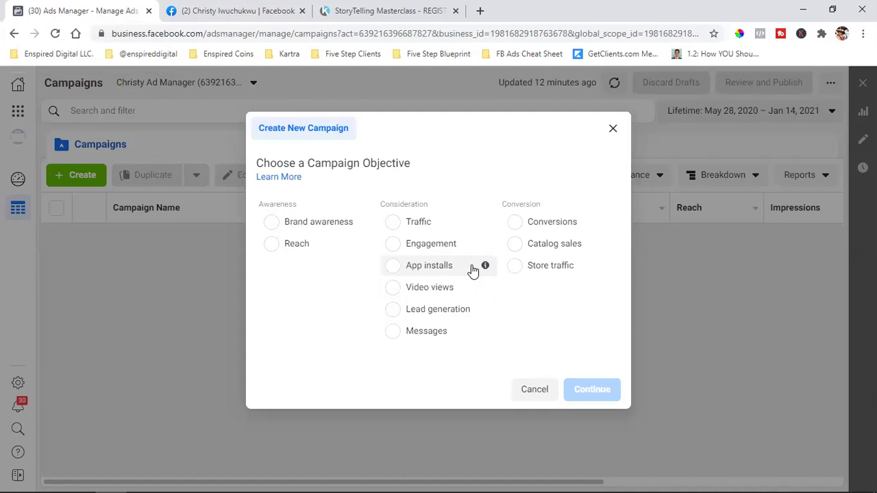
click(546, 228)
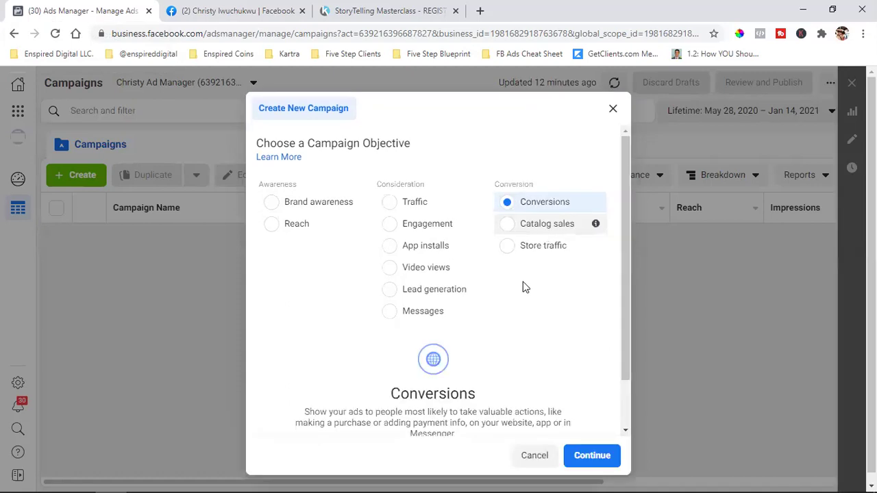
scroll(523, 282, down, 2)
click(592, 415)
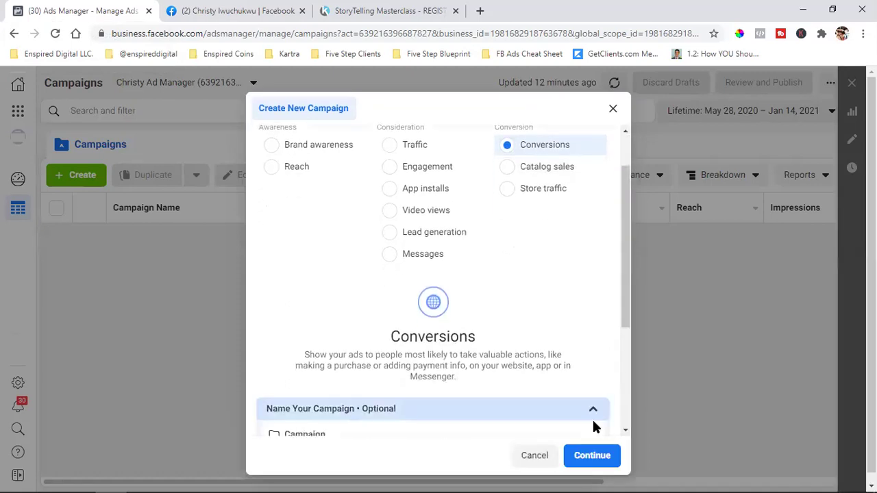
scroll(501, 405, down, 2)
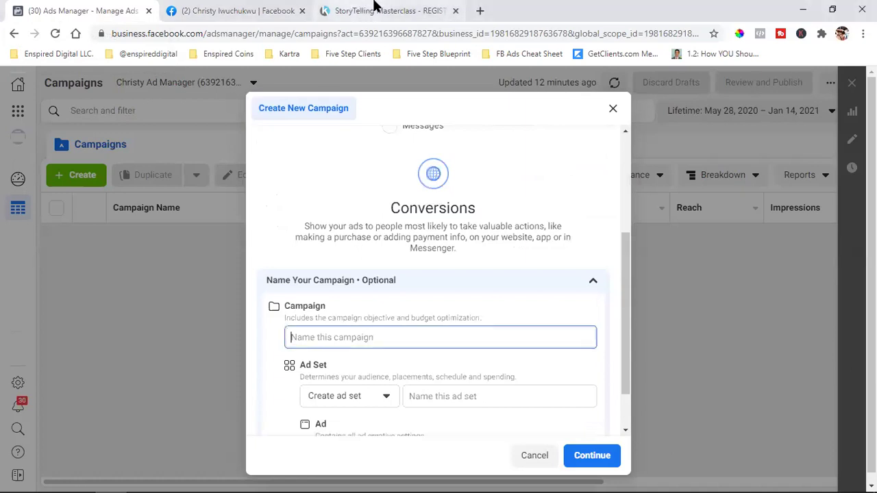
- Copy the phrase "secret to create a compelling TALK" from the Facebook video post and return to the campaign naming form in Ads Manager
click(349, 8)
click(233, 6)
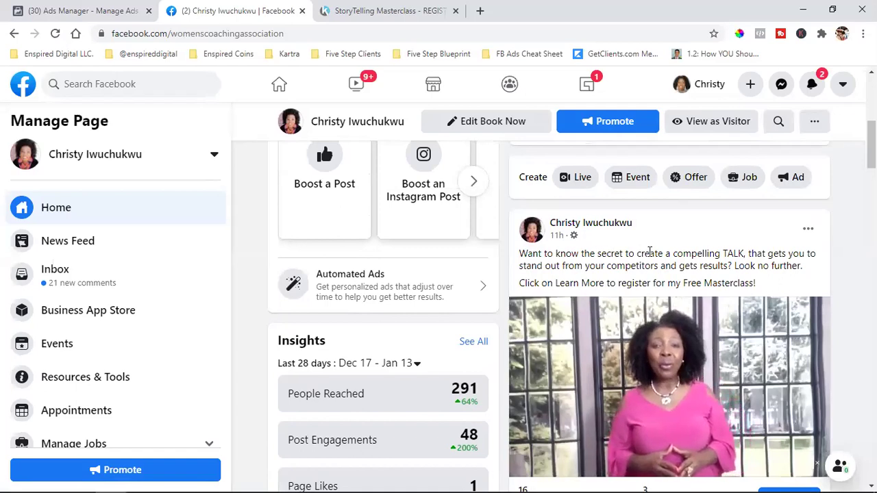
drag(675, 254, 698, 254)
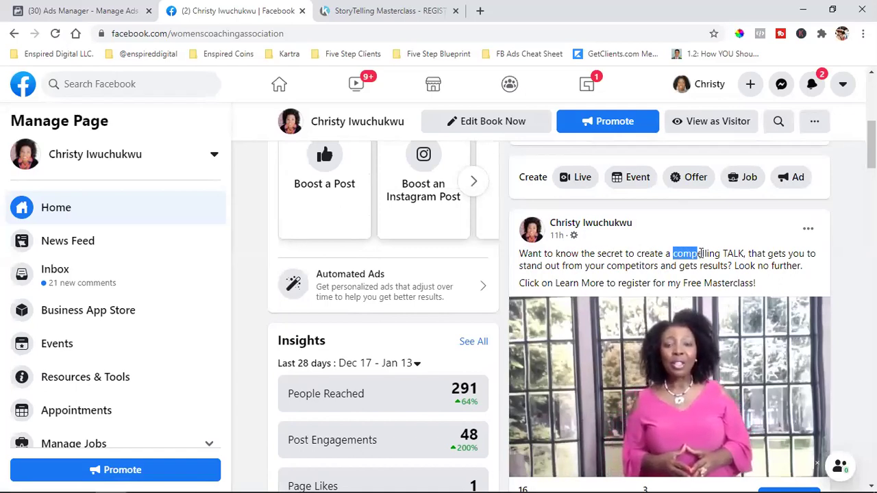
double_click(610, 254)
drag(641, 250, 744, 255)
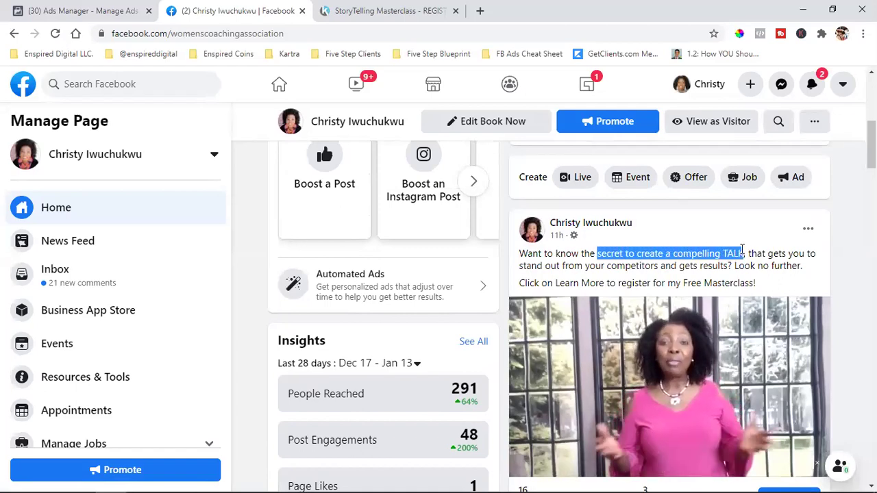
right_click(740, 256)
click(740, 263)
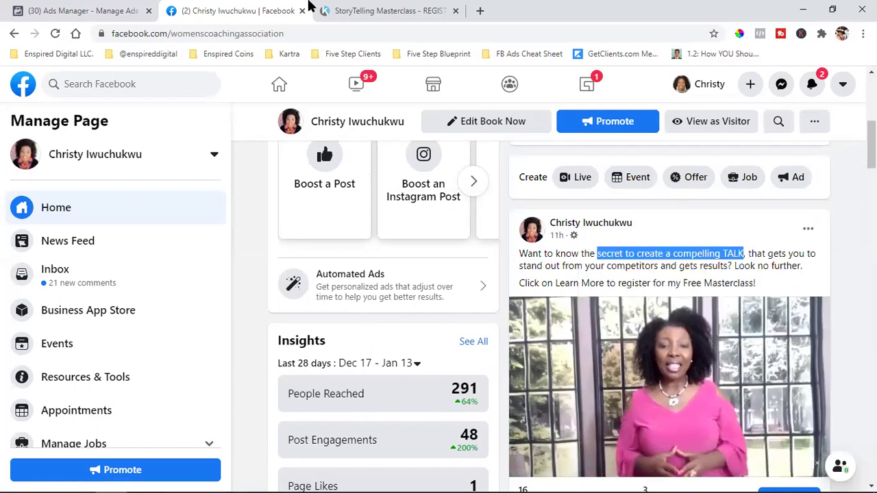
click(82, 11)
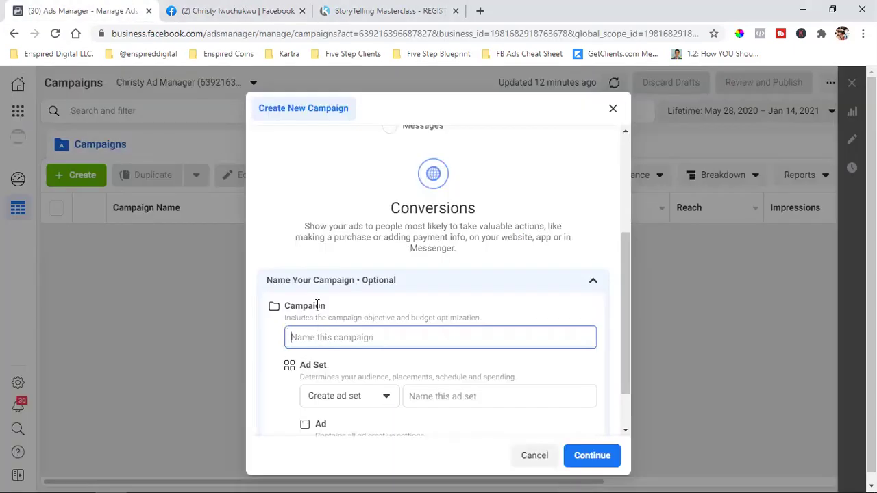
- Name the campaign "Secret to create a compelling TALK (Video) - Conversions", using the copied phrase with a capital S
key(ctrl+v)
click(296, 338)
key(BackSpace)
text(S)
click(463, 338)
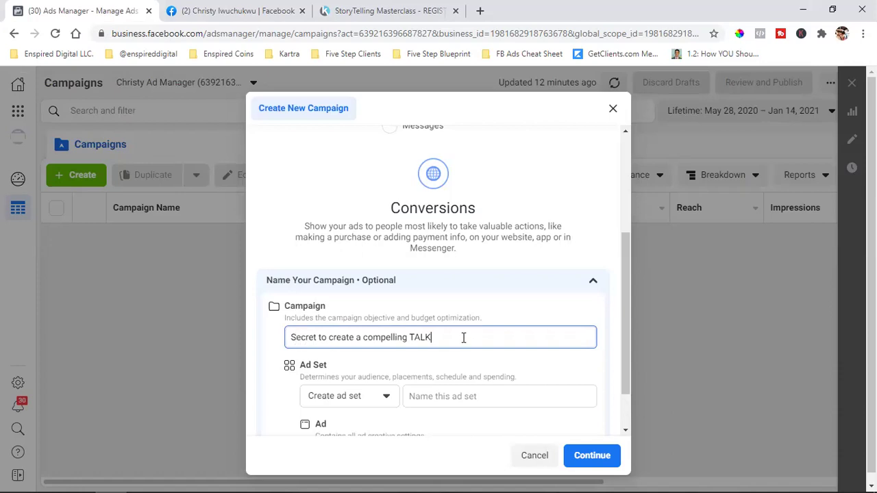
text((Video) - Conversions)
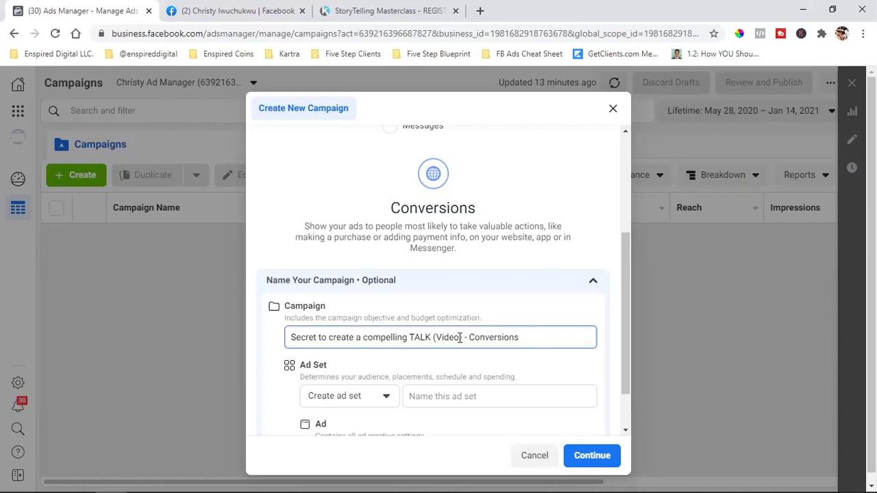
- Name the ad "Secret to create a compelling TALK (Video)" by reusing the campaign name, and continue to the campaign settings
scroll(624, 274, down, 1)
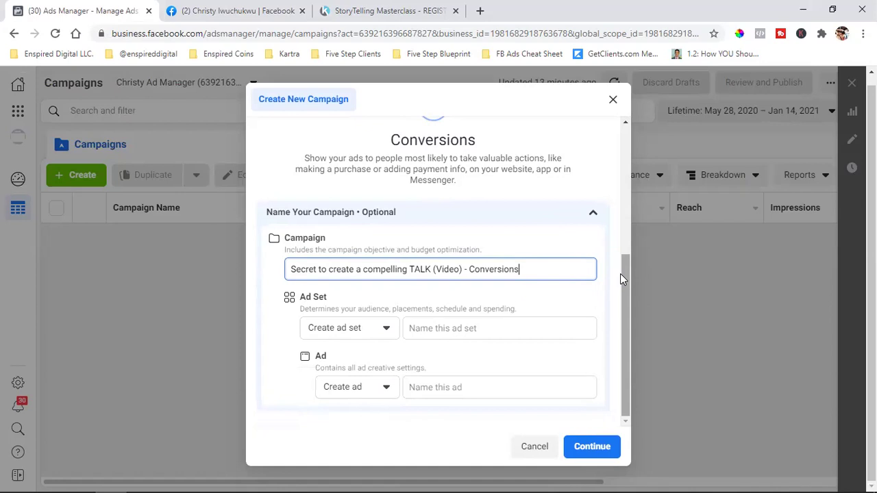
click(443, 330)
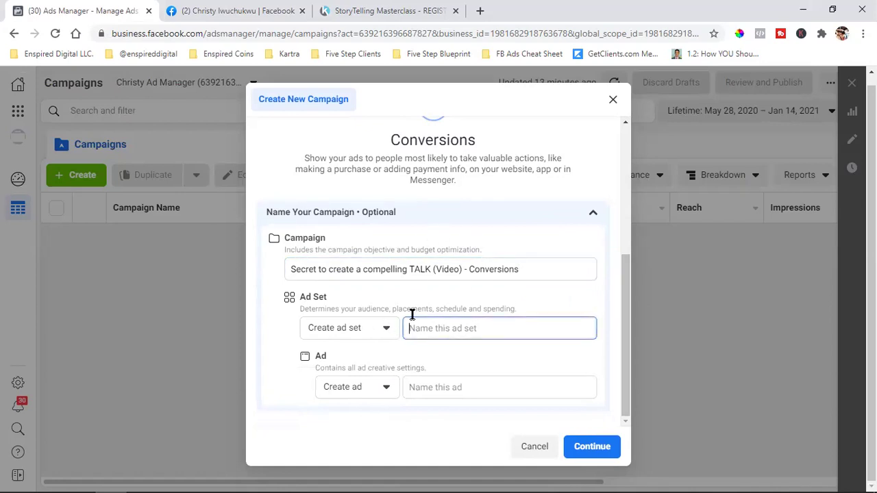
click(443, 388)
click(398, 269)
key(ctrl+a)
right_click(399, 272)
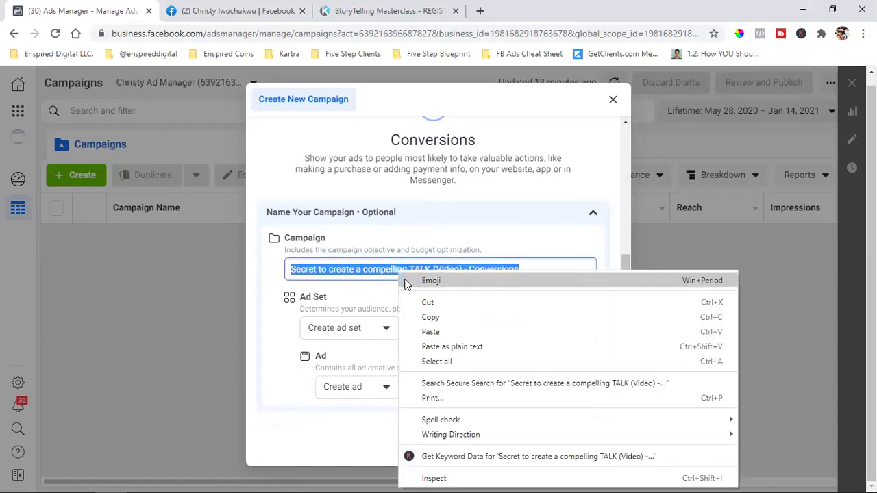
click(421, 316)
click(431, 386)
right_click(428, 385)
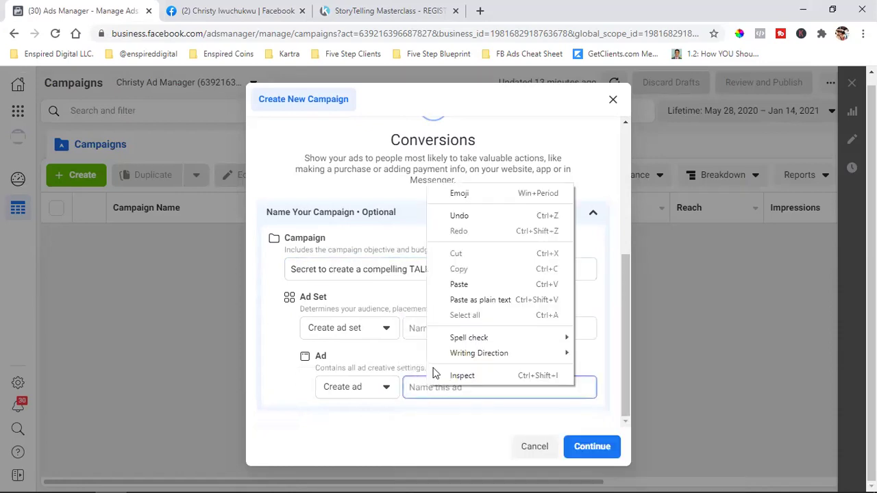
click(459, 284)
key(Left)
key(Left)
key(Left)
key(Left)
key(Left)
key(Left)
key(Left)
key(Left)
key(Left)
key(Left)
key(Left)
key(Left)
key(Left)
key(Left)
key(Left)
key(Left)
key(Left)
key(Left)
key(Left)
key(Left)
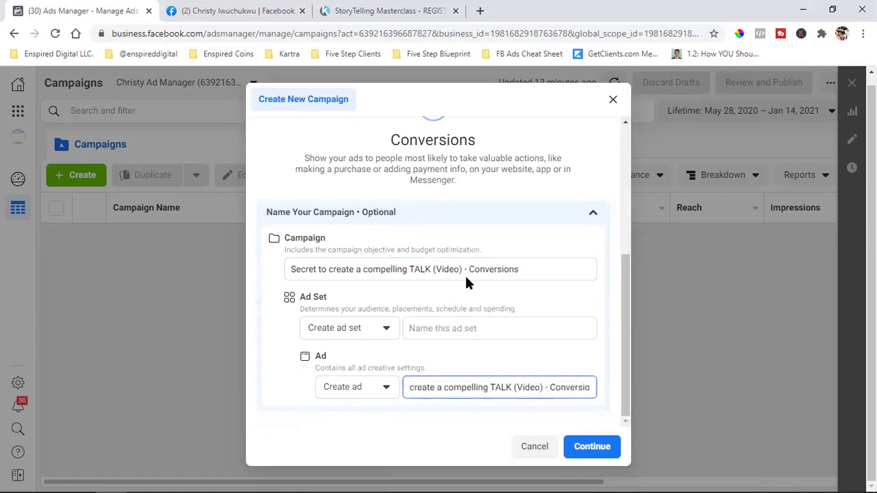
key(BackSpace)
key(BackSpace)
key(BackSpace)
key(BackSpace)
key(BackSpace)
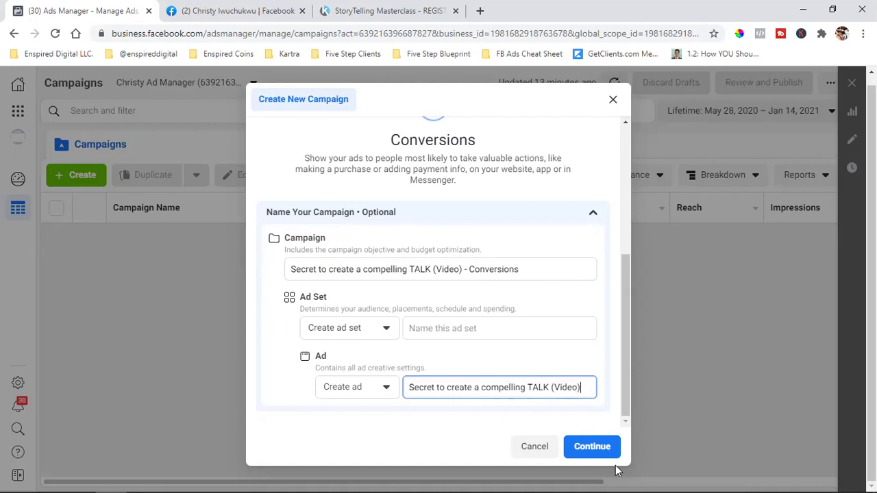
click(597, 454)
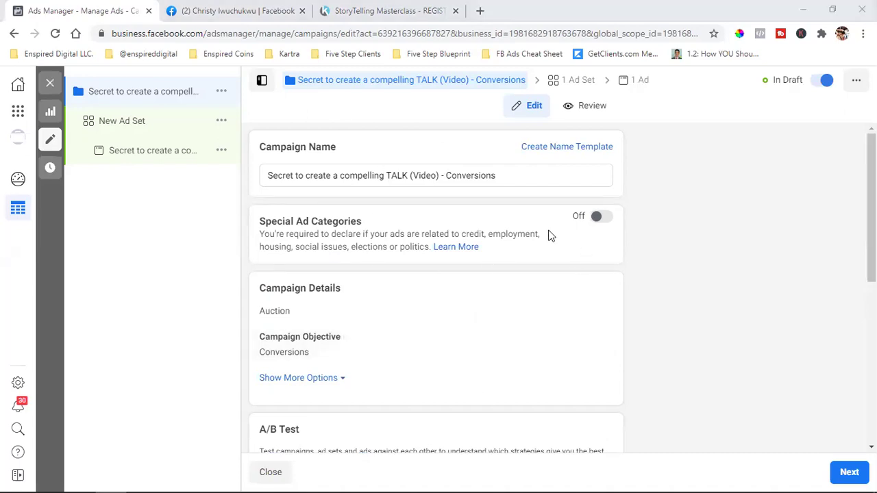
- Check which special ad categories can be declared for the campaign, leaving the Special Ad Categories setting off
click(603, 217)
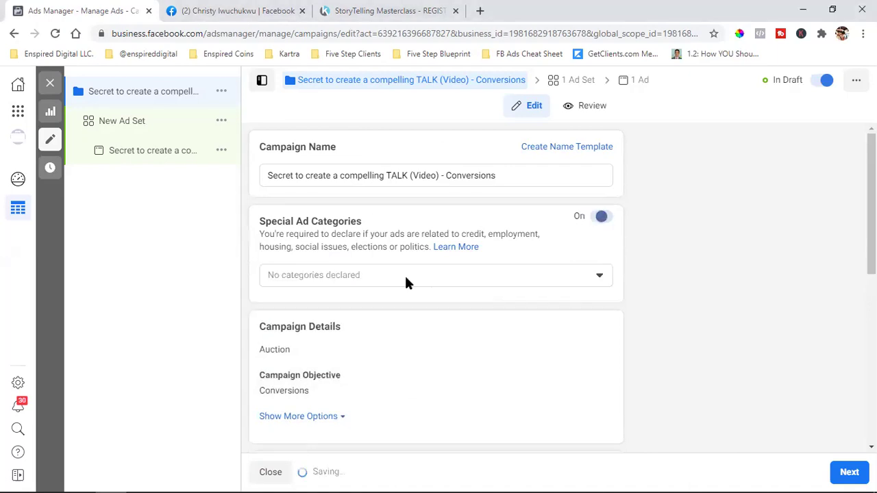
click(370, 279)
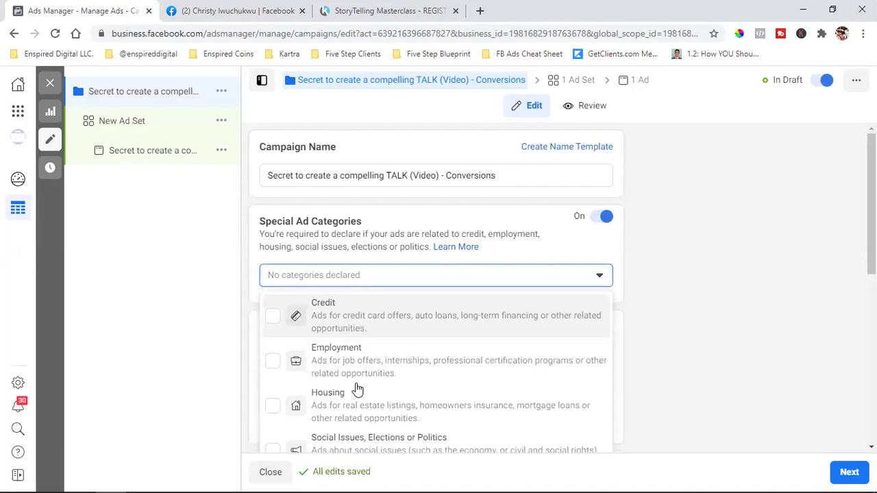
scroll(398, 445, down, 1)
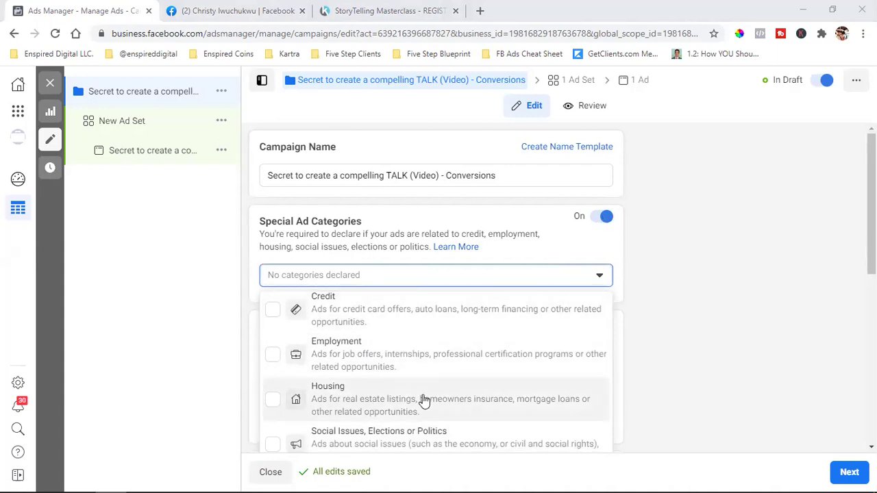
click(595, 231)
- Continue to the ad set with campaign budget optimization left off, and rename the ad set "Lisa Nichols"
scroll(546, 327, down, 3)
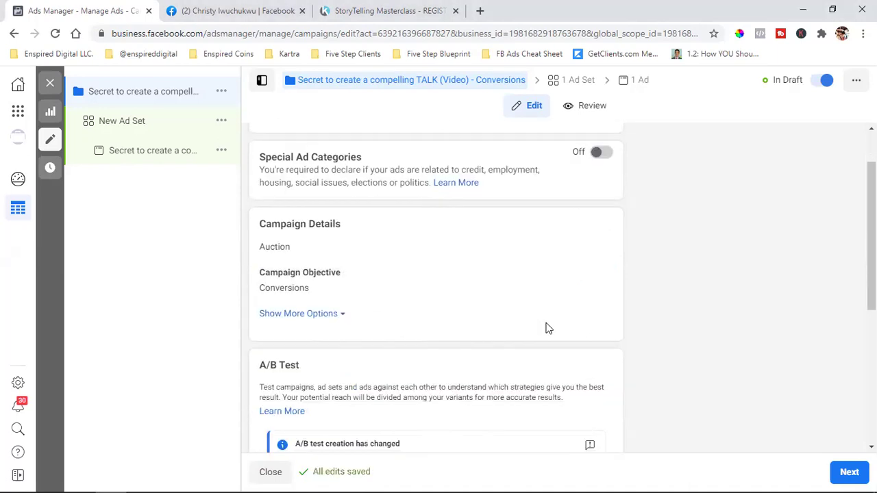
scroll(546, 327, down, 2)
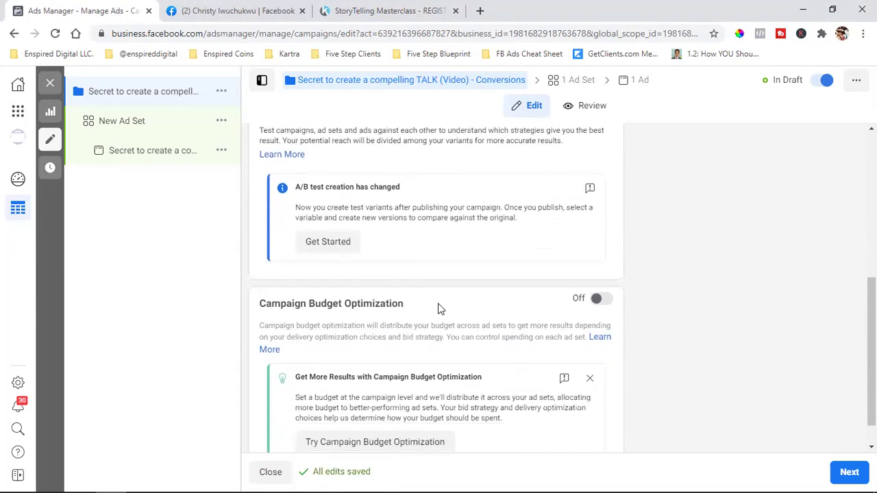
scroll(555, 335, down, 1)
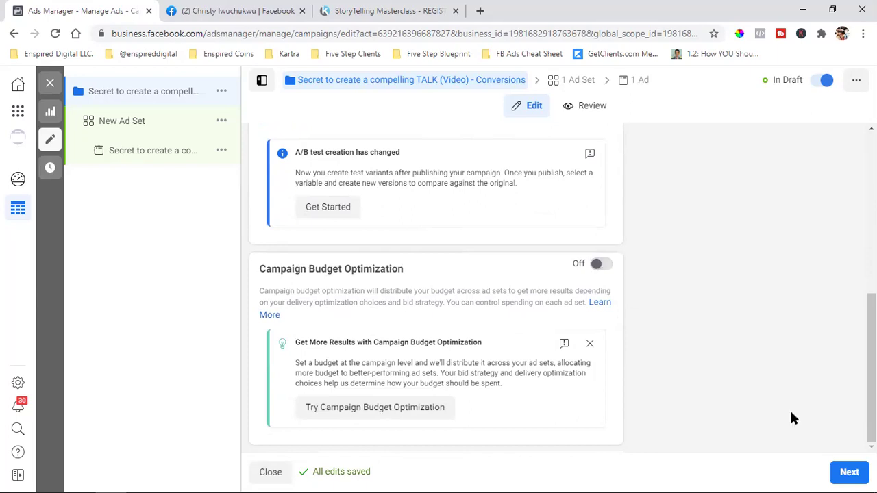
click(848, 473)
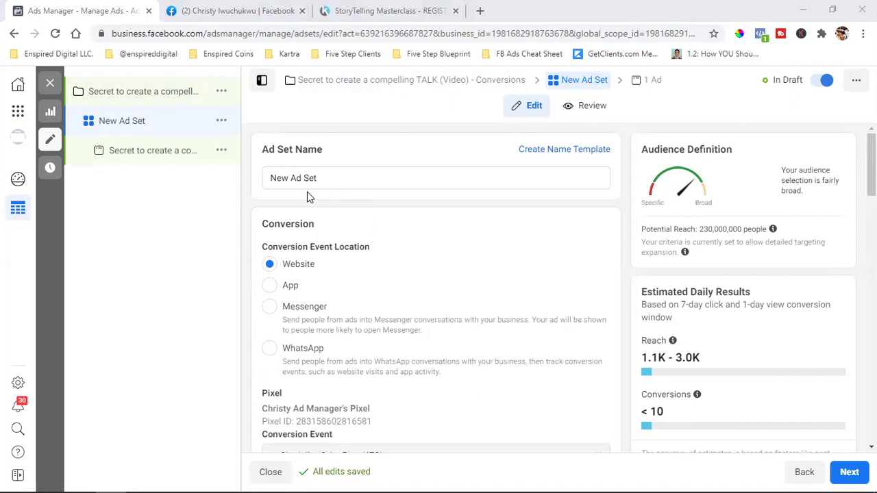
drag(317, 178, 485, 179)
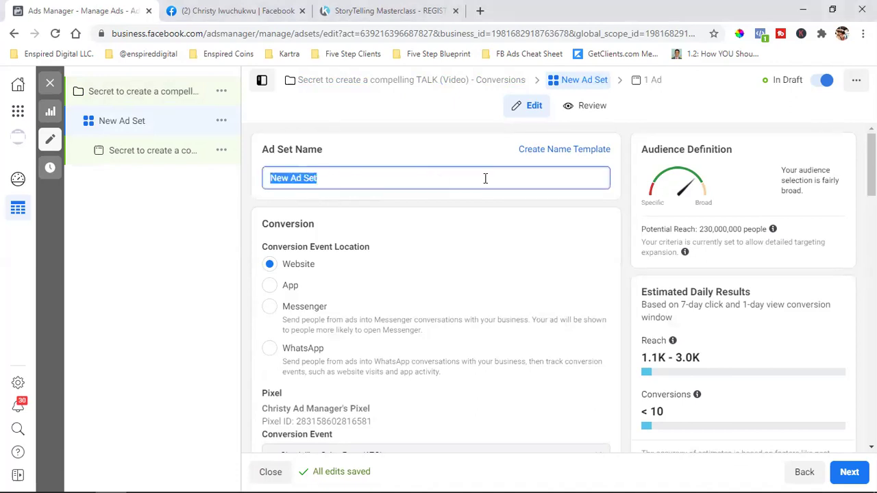
text(Lisa)
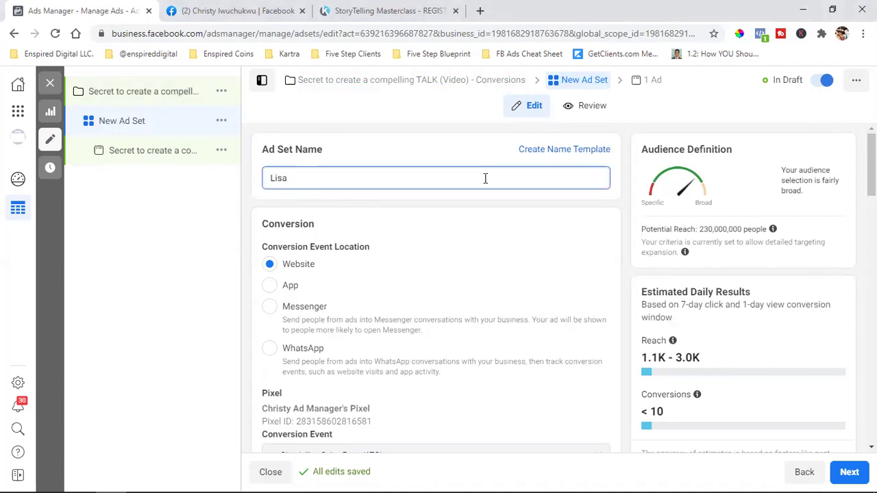
text( Nic)
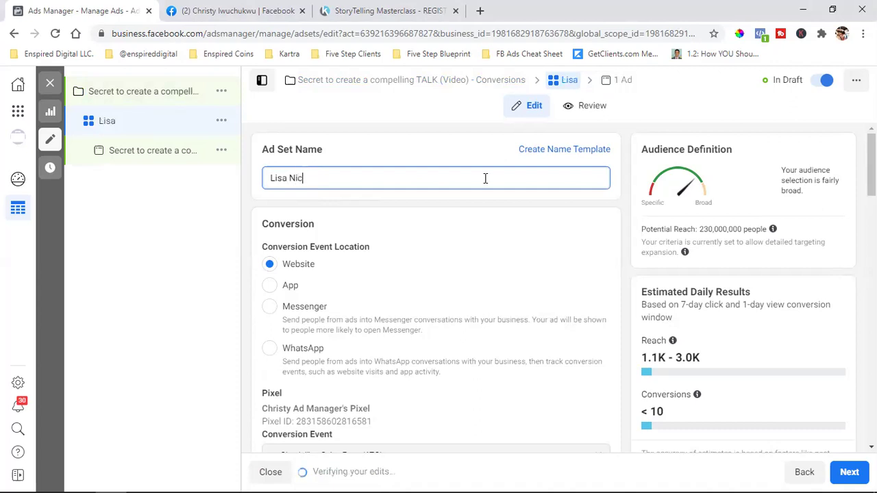
text(hols)
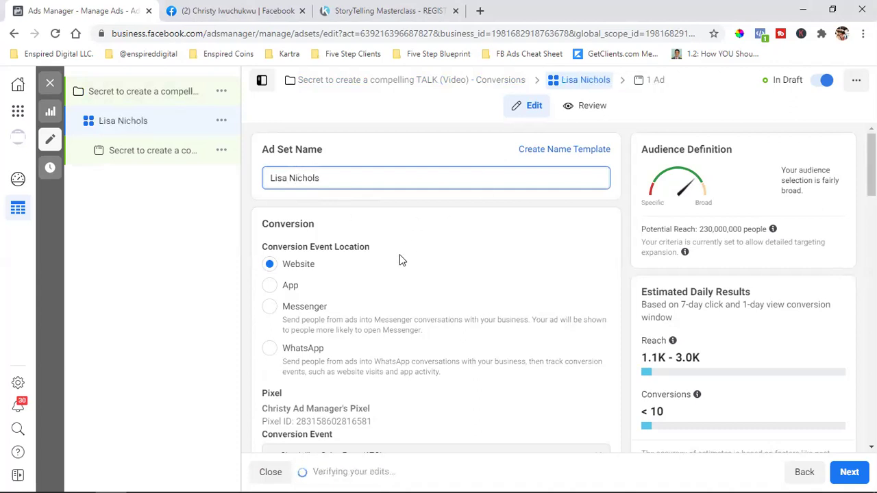
- Replace the ad set's conversion event with "Storytelling Leads"
scroll(422, 266, down, 1)
scroll(421, 265, down, 1)
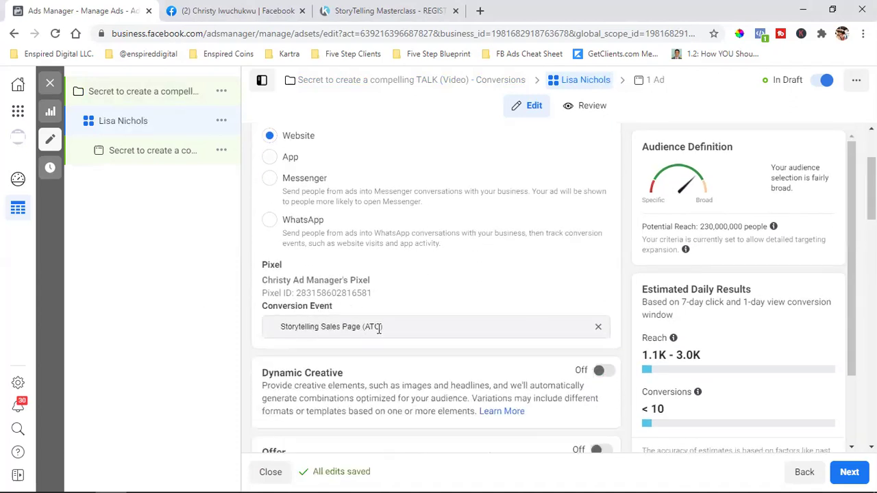
scroll(377, 327, down, 1)
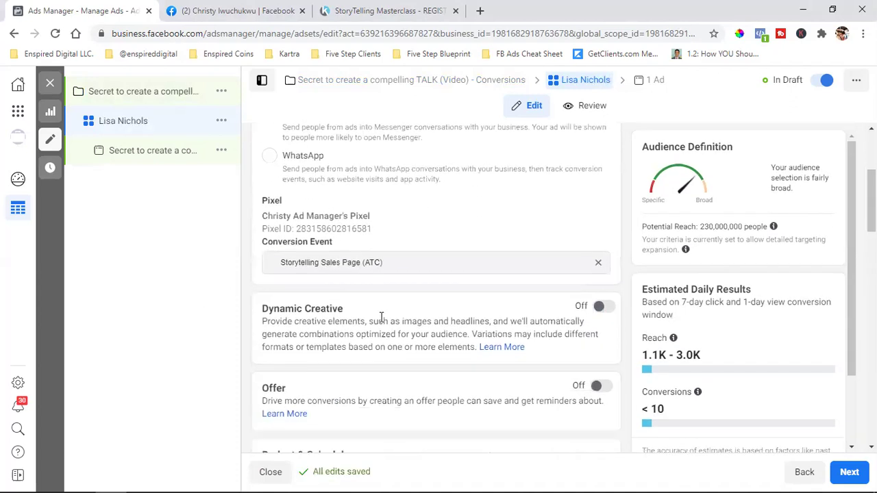
click(356, 264)
click(599, 263)
click(372, 264)
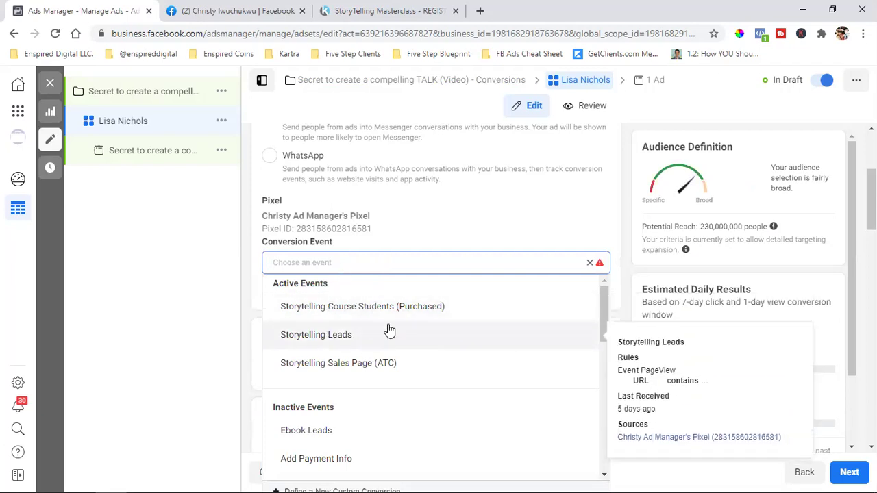
scroll(357, 329, down, 2)
scroll(356, 329, up, 2)
click(350, 336)
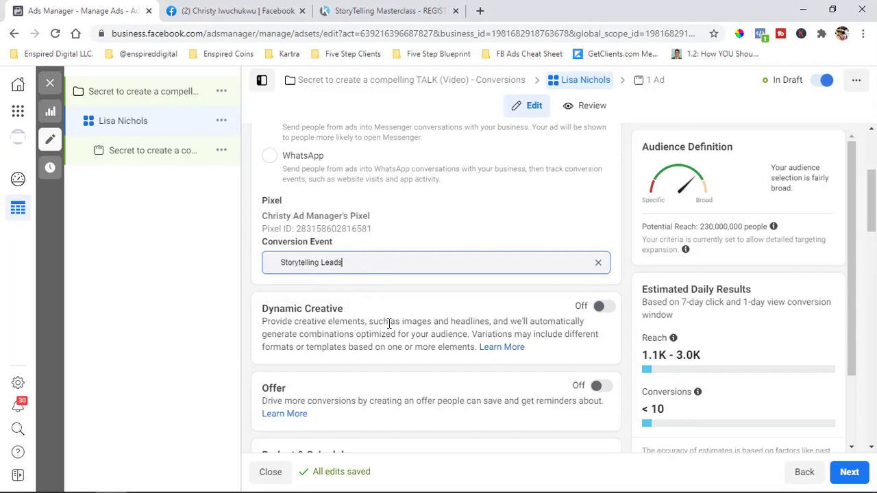
- Keep the ad set on a daily budget and set the amount to $5
scroll(404, 295, down, 2)
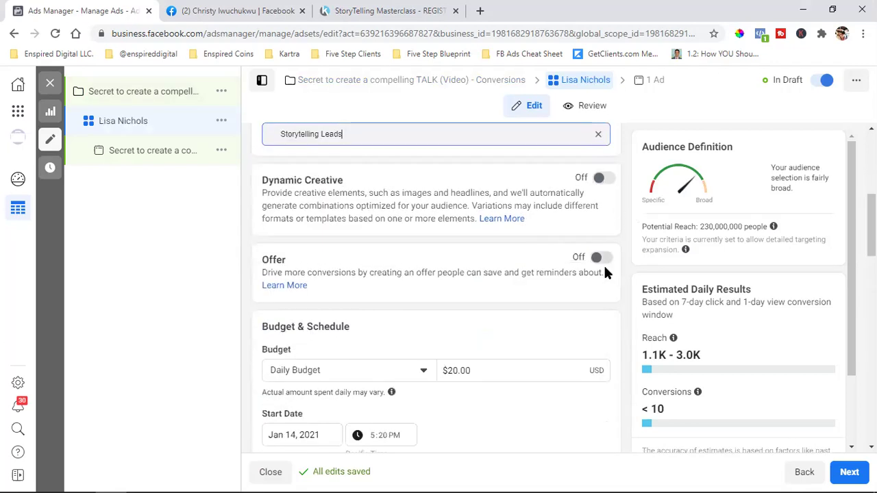
scroll(604, 267, down, 2)
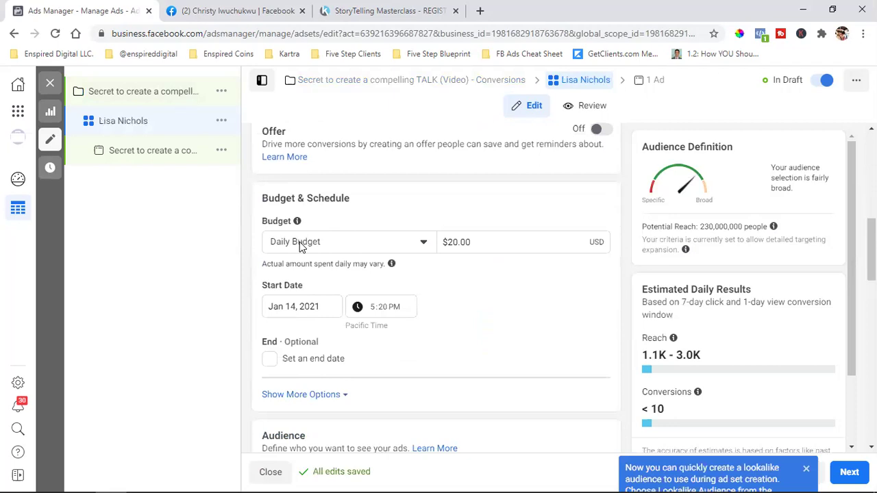
click(298, 244)
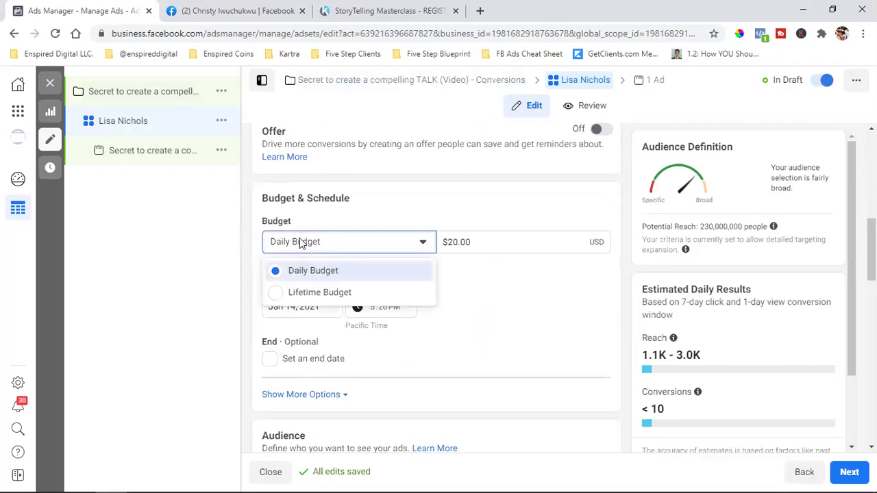
click(321, 274)
double_click(451, 241)
text(5)
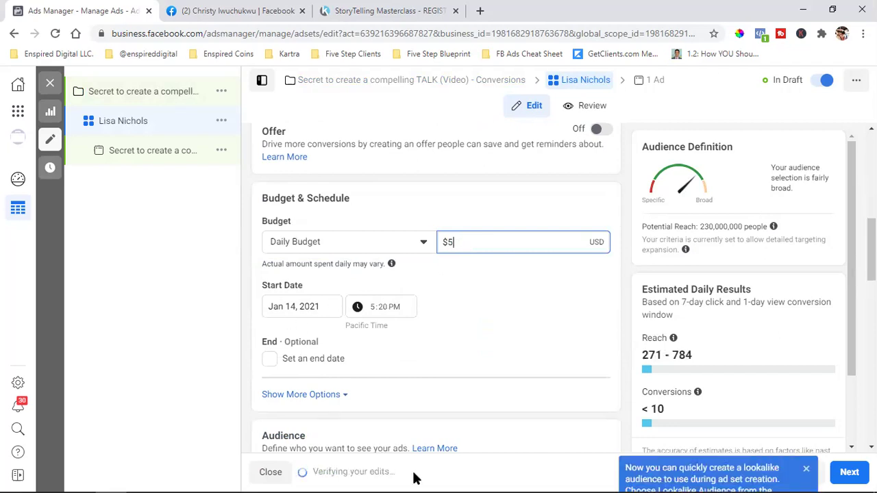
- Set the ad set's start time on Jan 14, 2021 to 9:00 PM
click(373, 309)
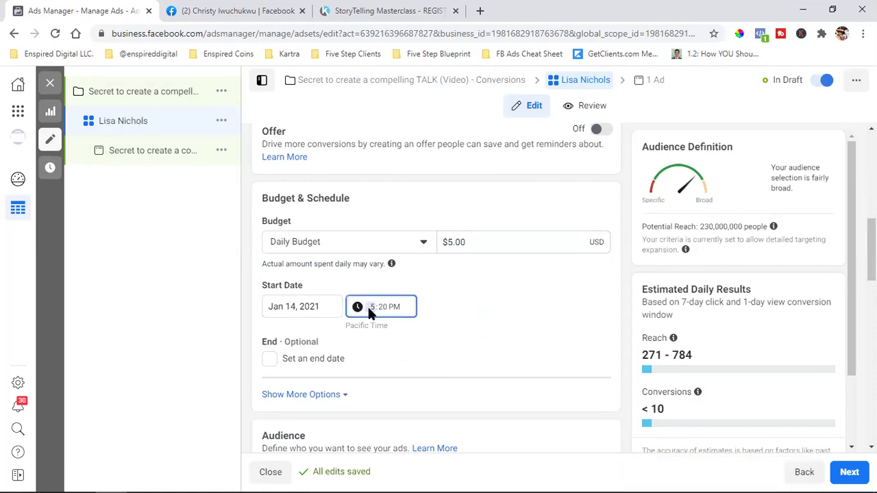
click(376, 309)
click(454, 305)
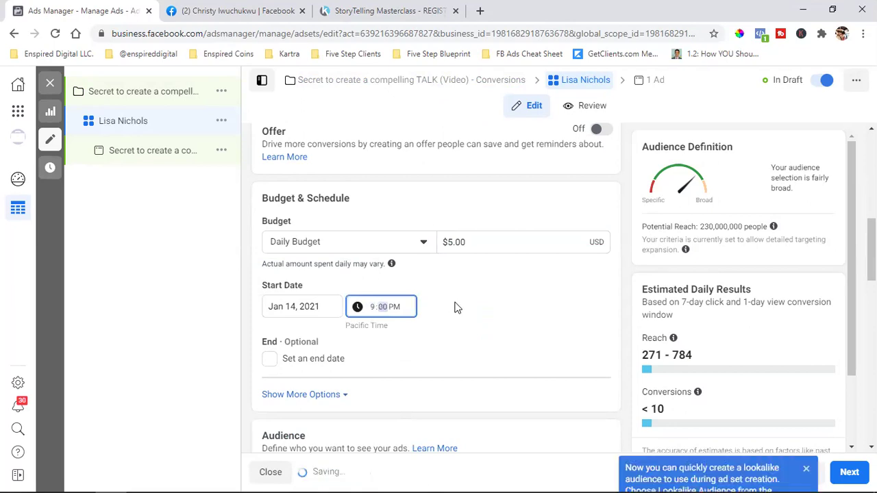
- Enable an end date for the ad set and set it to Jan 21, 2021 at 4:45 AM
click(270, 361)
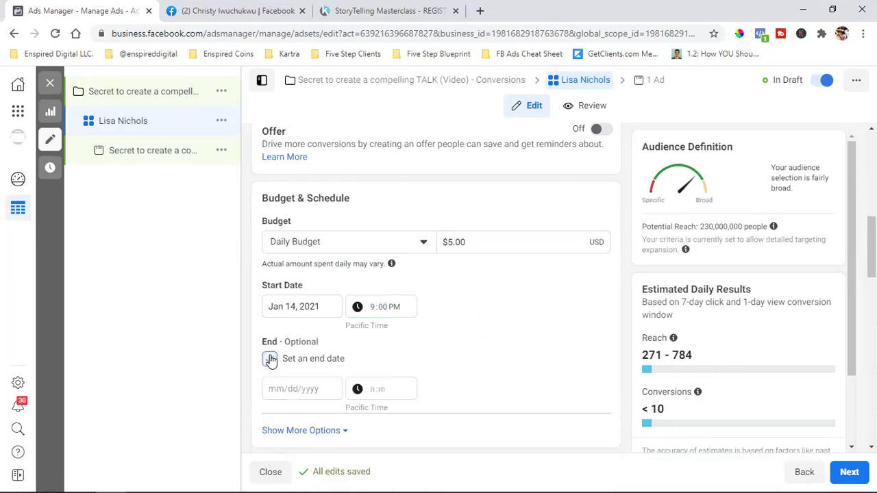
click(288, 391)
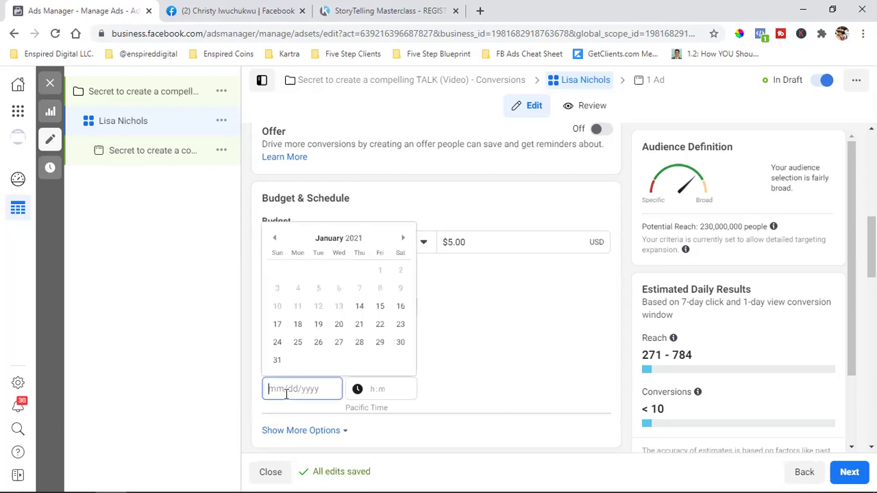
click(359, 324)
click(372, 389)
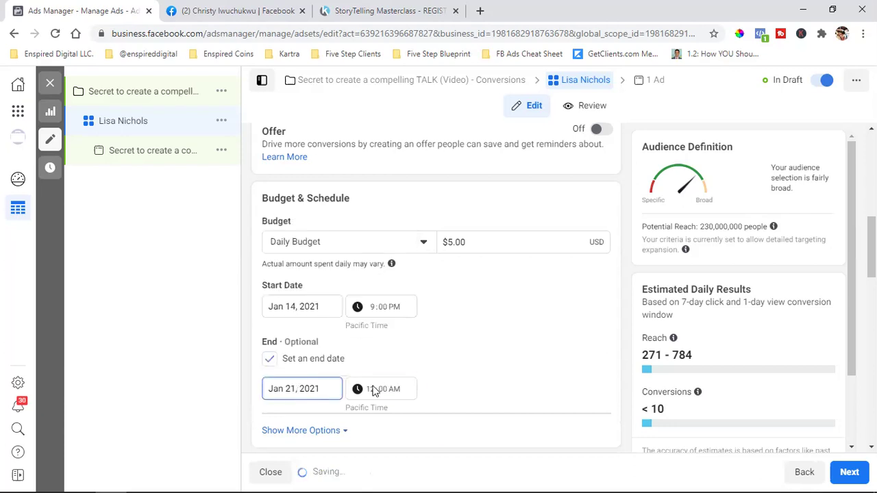
text(4)
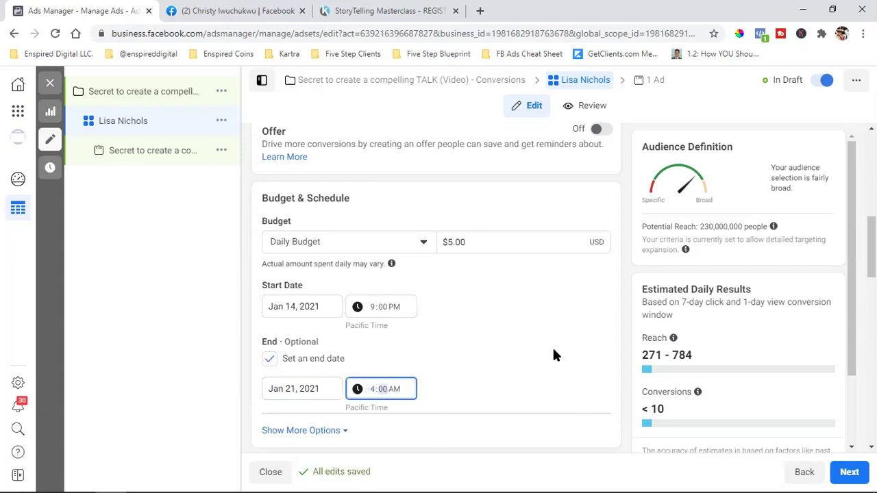
text(45)
click(459, 361)
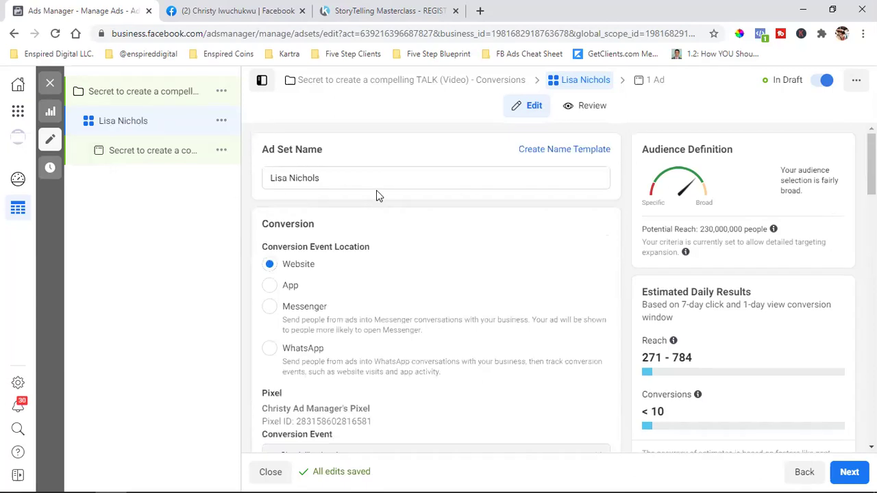
- Add the exclusion field for custom audiences and look through the existing audiences available to exclude or include
scroll(377, 194, down, 10)
scroll(467, 241, down, 3)
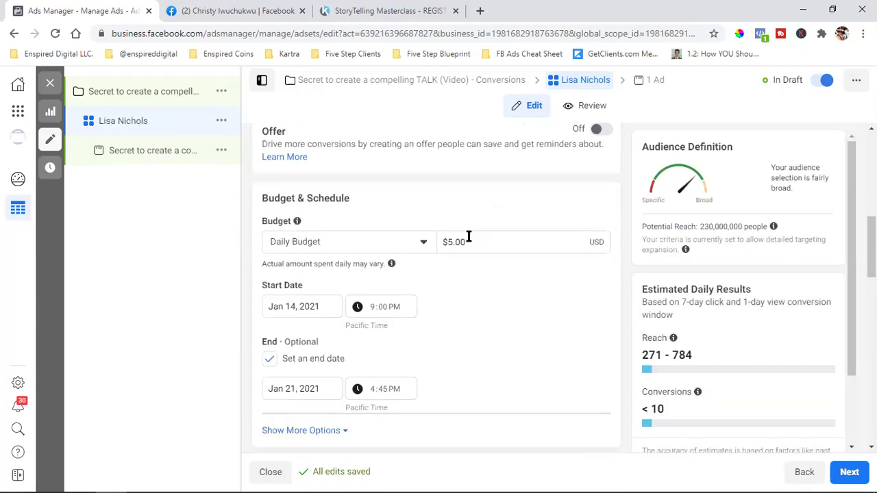
scroll(467, 241, down, 3)
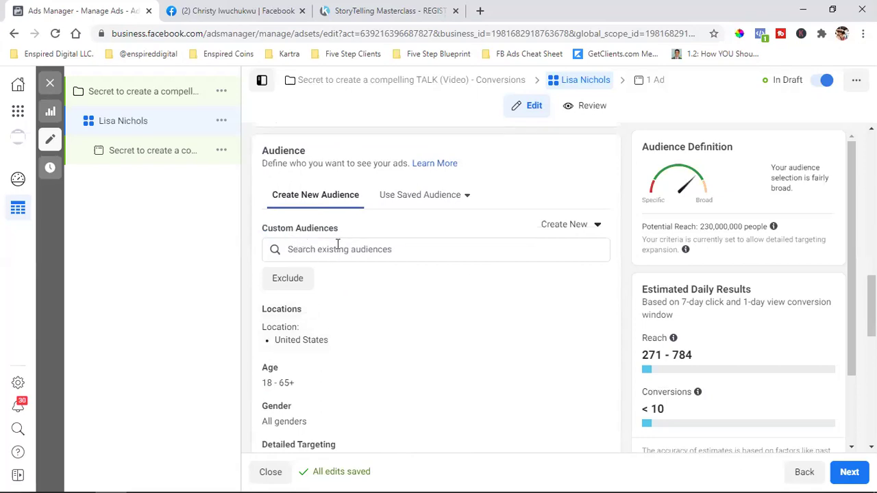
click(291, 284)
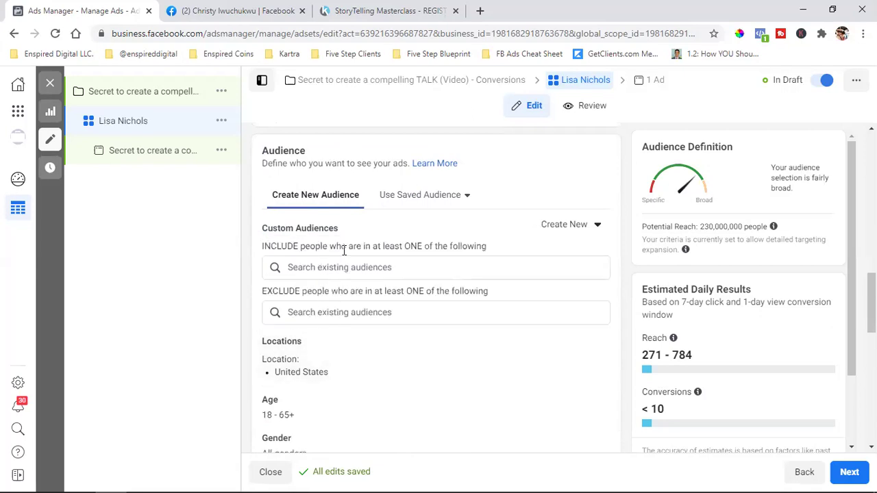
click(330, 312)
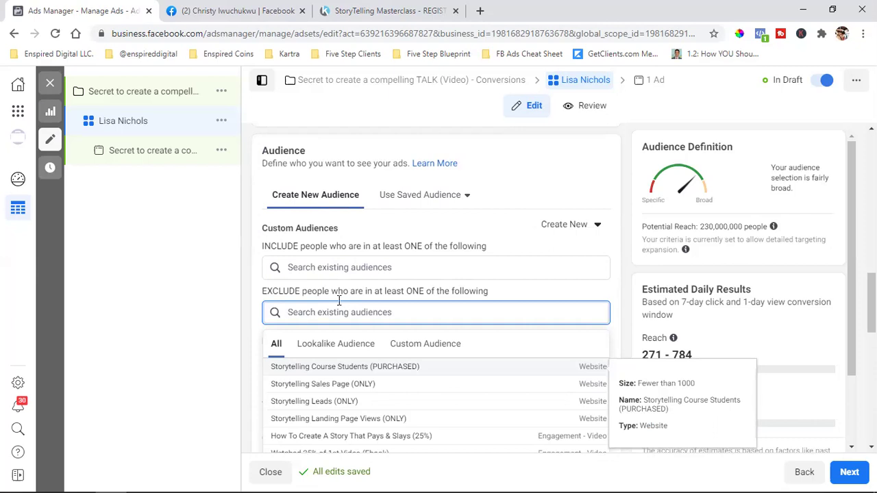
click(335, 264)
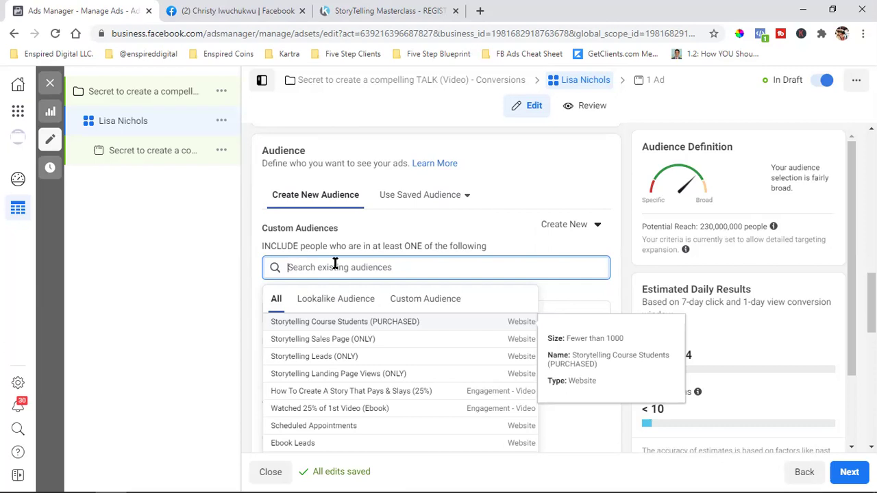
click(251, 251)
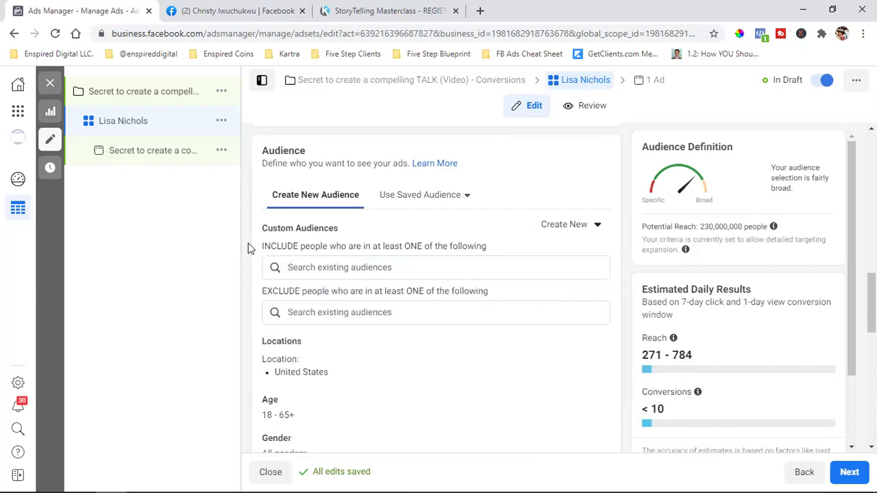
- Set the audience's minimum age to 40 and limit the gender to Women
scroll(249, 249, down, 1)
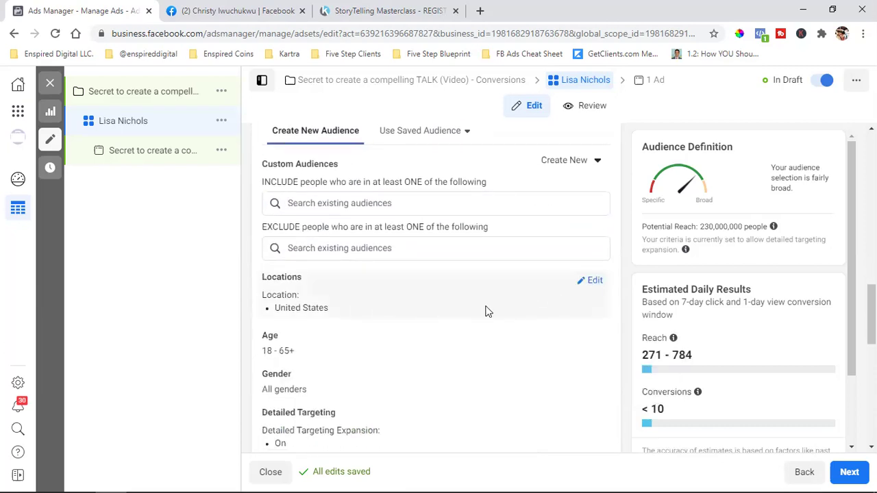
scroll(473, 307, down, 1)
click(589, 274)
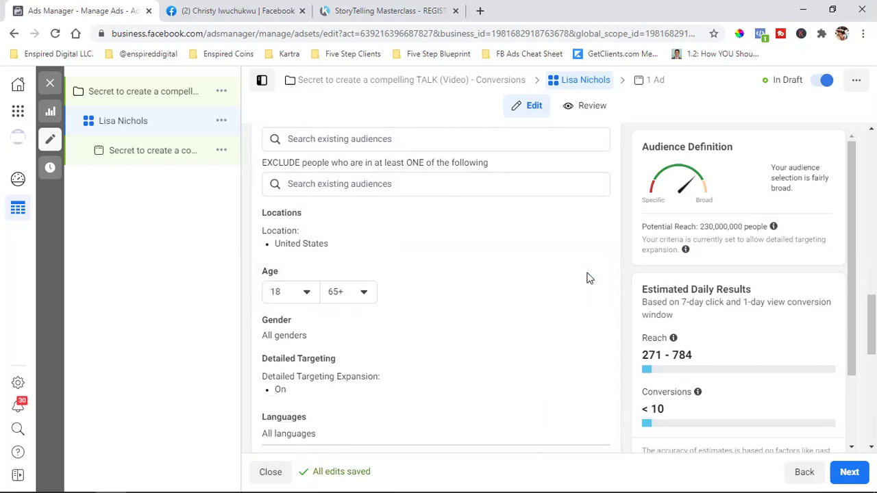
click(294, 297)
scroll(296, 389, down, 7)
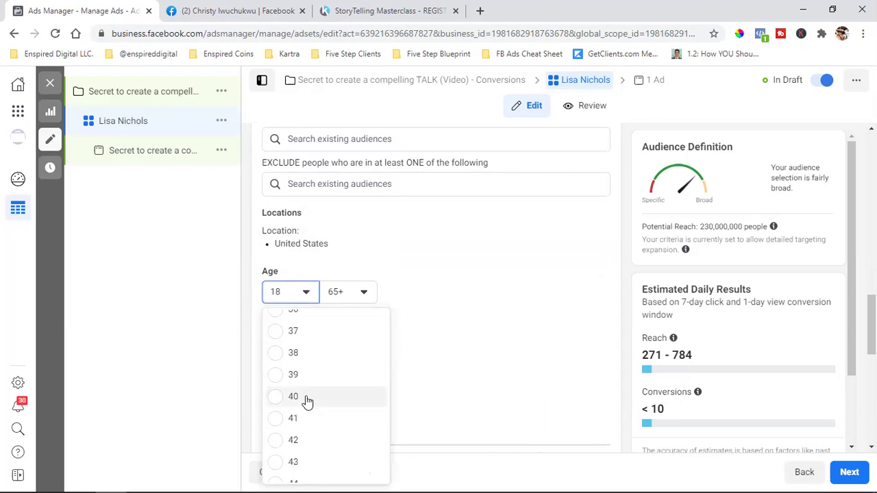
key(Return)
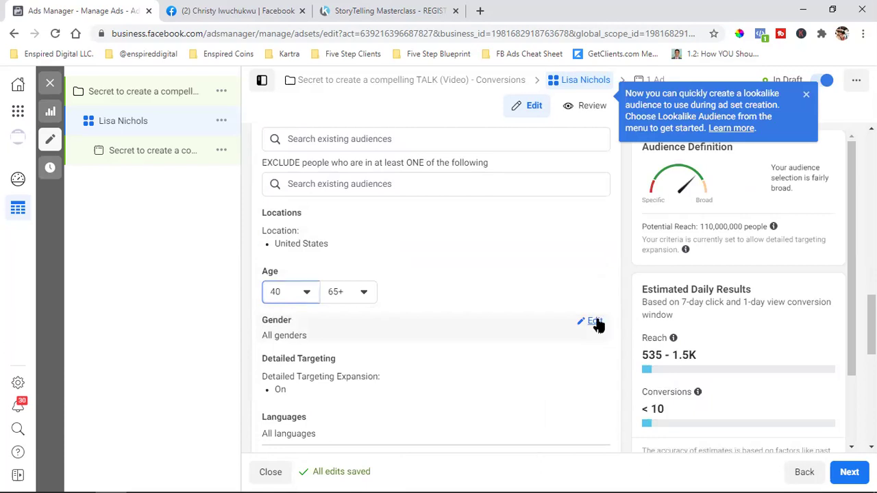
click(594, 321)
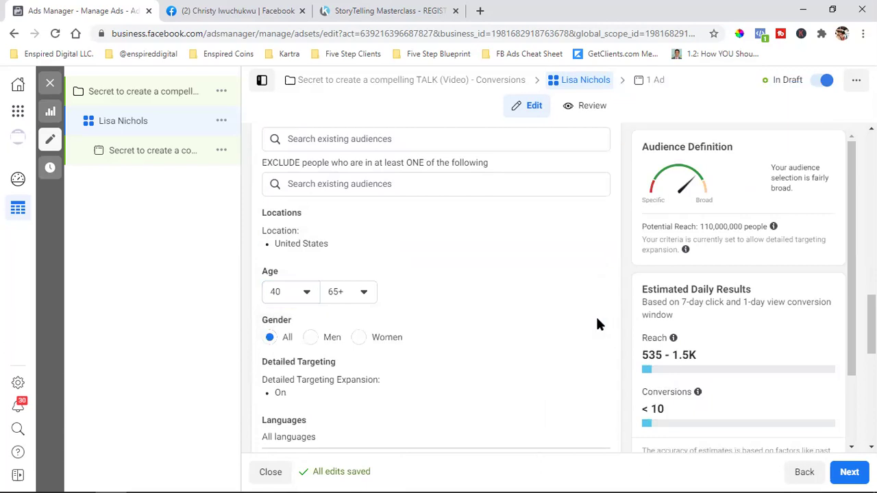
click(416, 341)
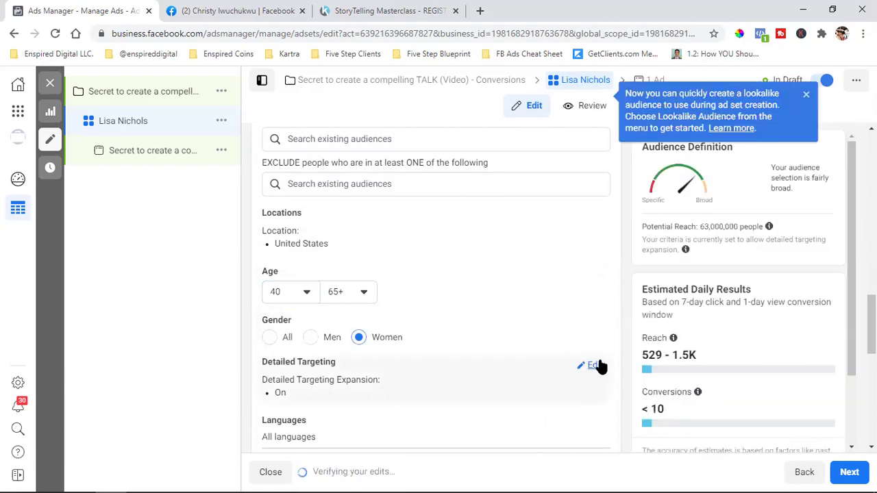
- Open the audience's detailed targeting for editing and turn off Detailed Targeting Expansion
click(594, 365)
scroll(394, 426, down, 2)
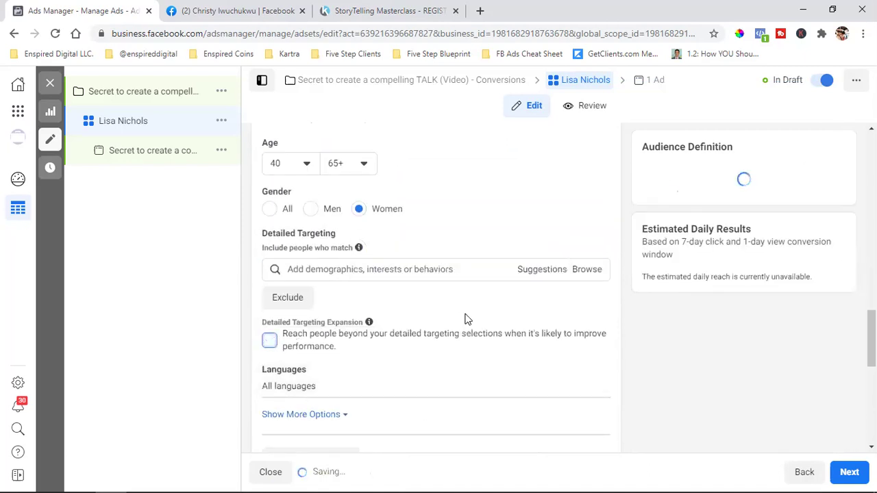
scroll(465, 320, up, 2)
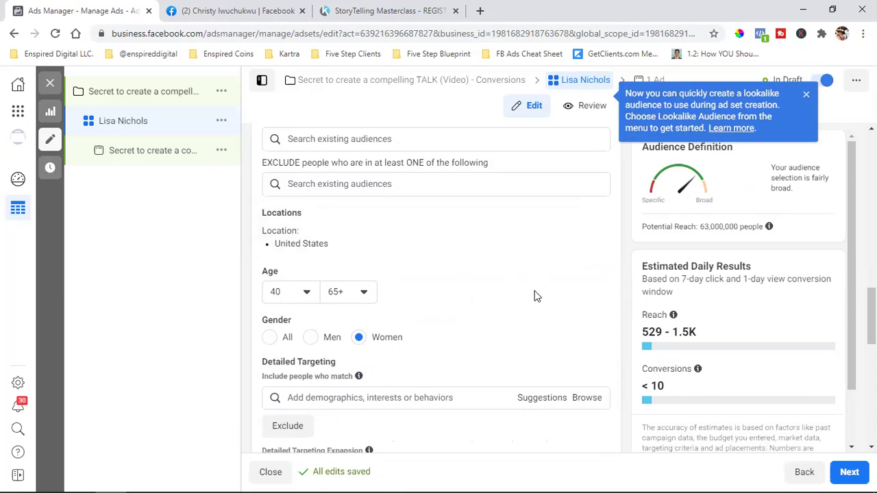
scroll(531, 299, down, 2)
scroll(524, 309, down, 2)
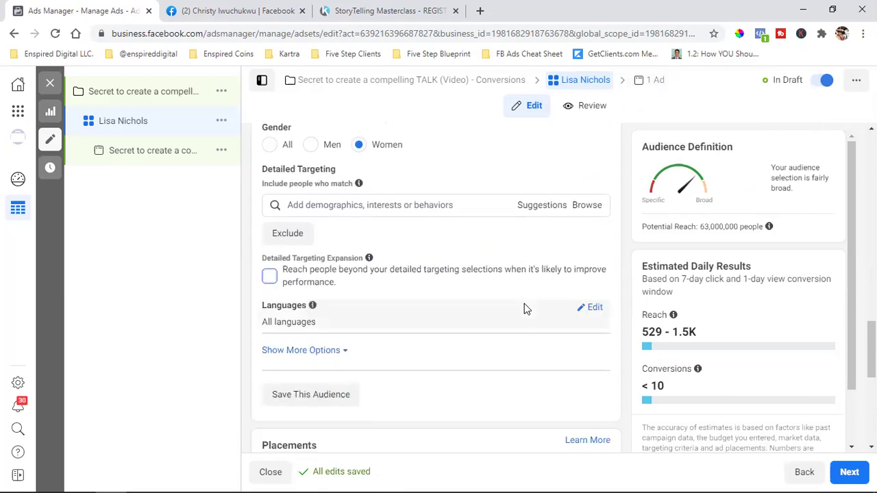
- Add the interest "Lisa Nichols" to the people included by detailed targeting
scroll(524, 309, up, 2)
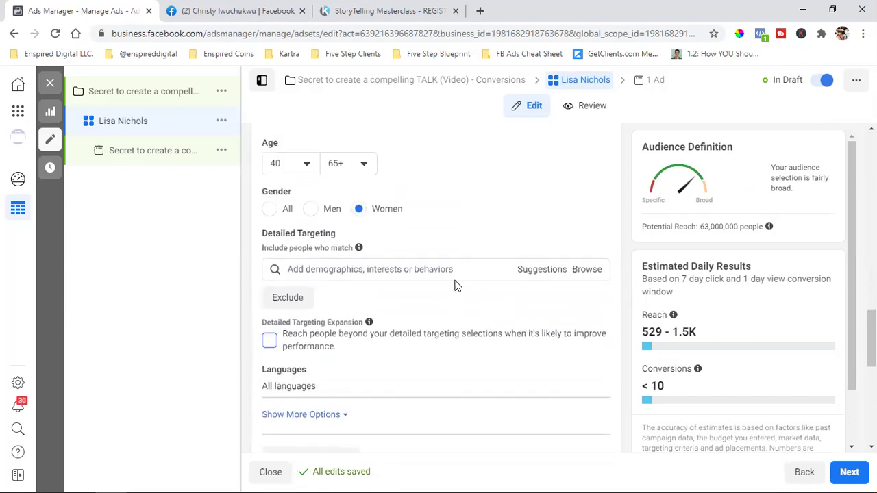
click(416, 269)
text(l)
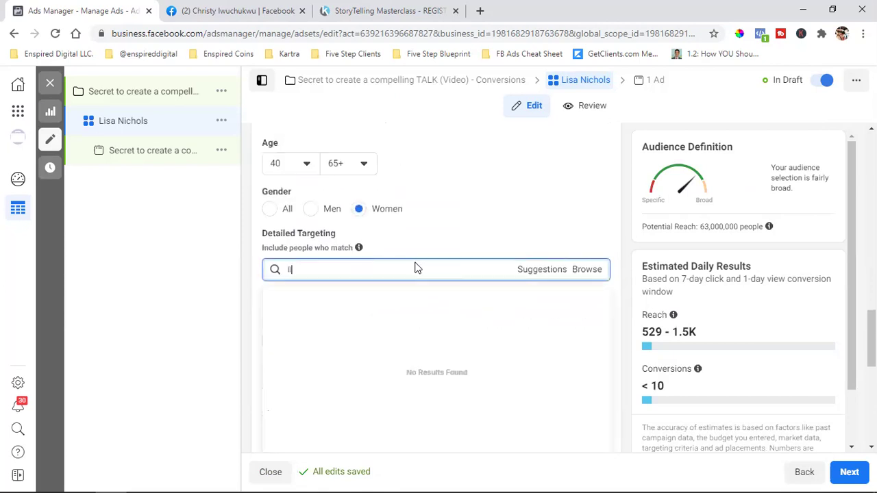
text(isa nichols)
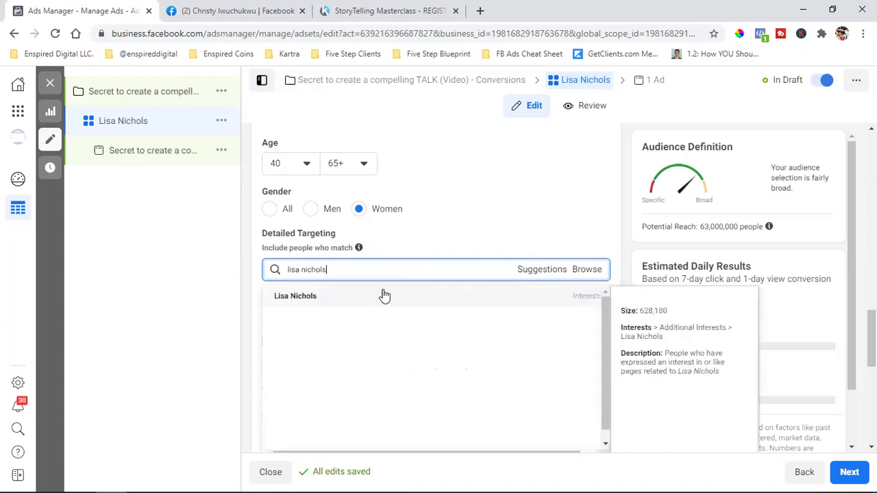
click(346, 295)
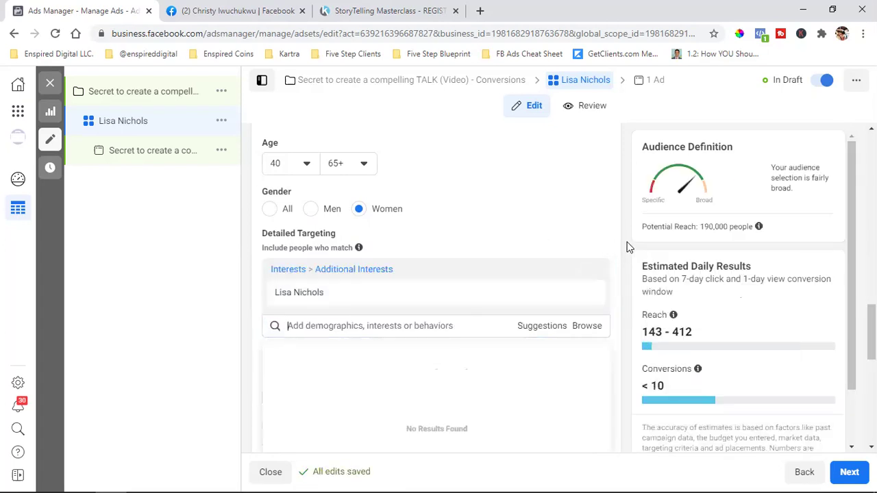
mouse_move(327, 300)
mouse_move(437, 299)
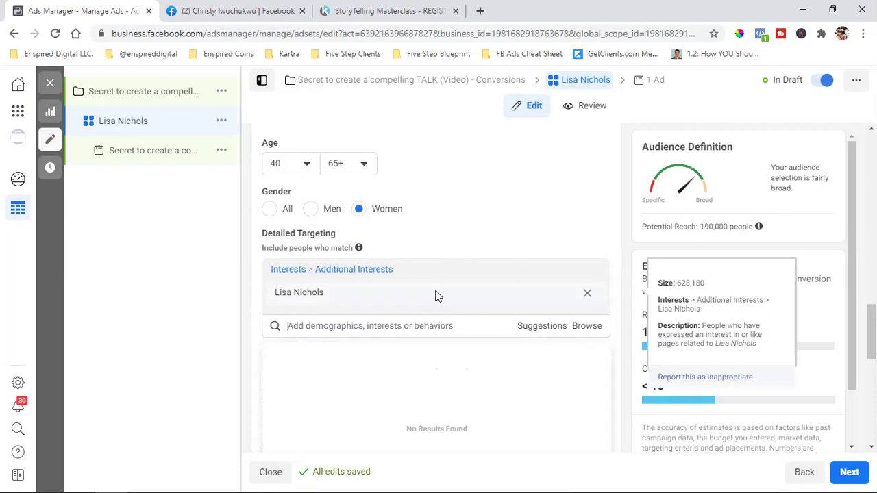
click(243, 312)
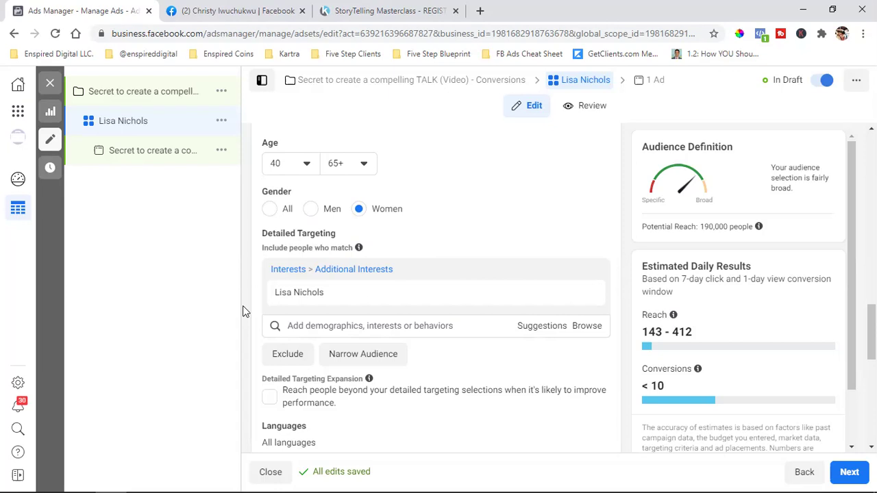
- Keep Automatic Placements for the ad set and continue to the ad's settings
mouse_move(362, 295)
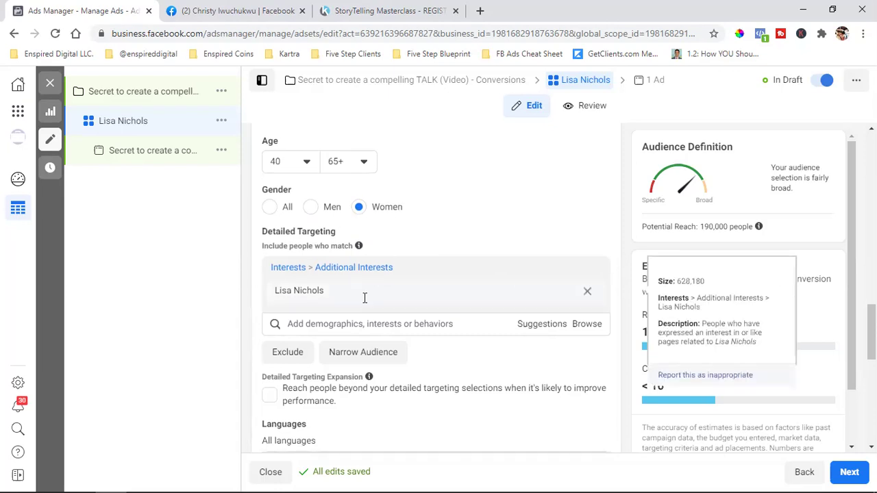
scroll(365, 298, down, 1)
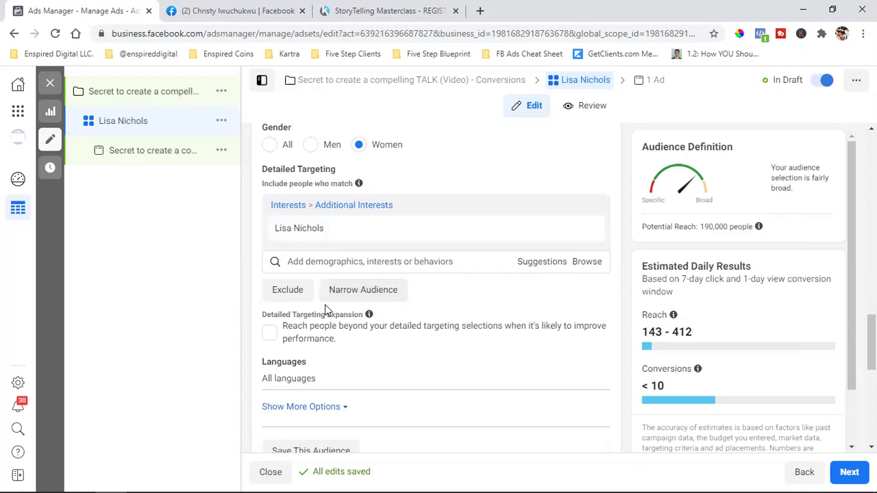
scroll(325, 305, down, 2)
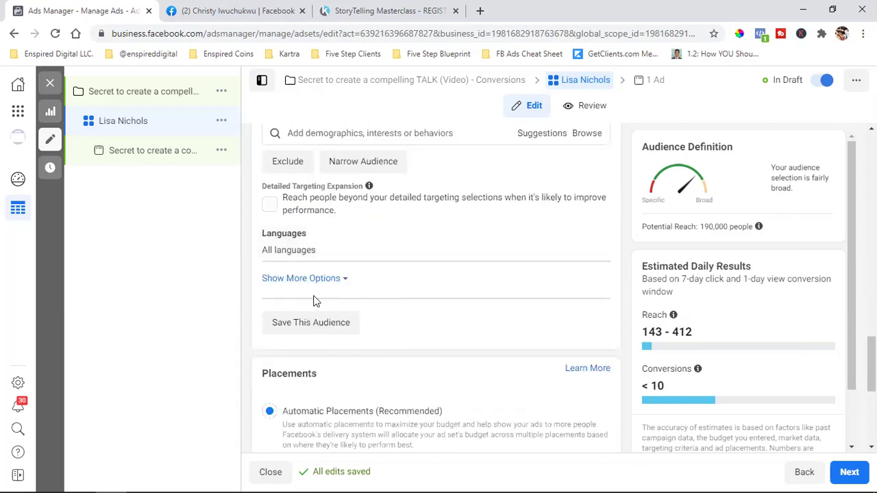
scroll(316, 301, down, 3)
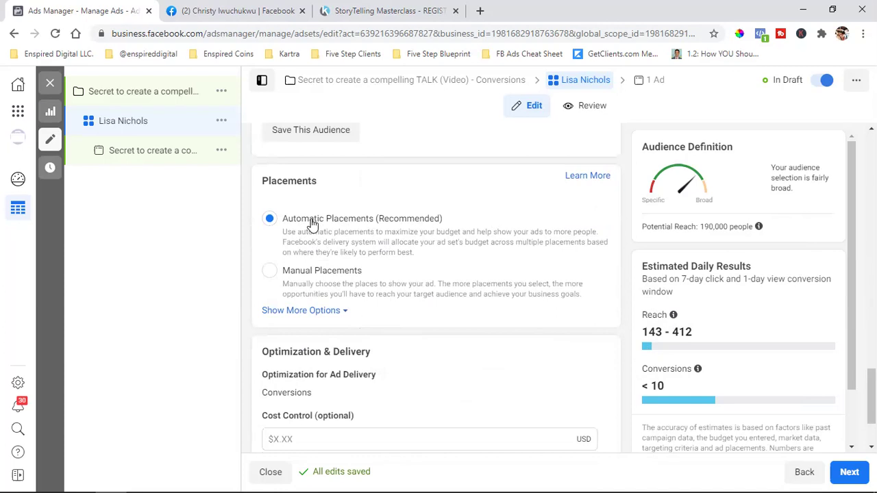
scroll(441, 309, down, 1)
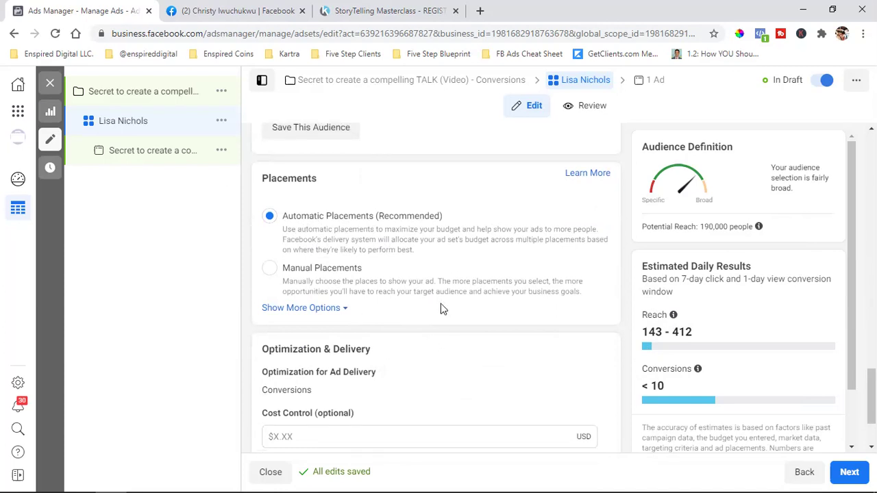
scroll(441, 309, down, 3)
click(850, 472)
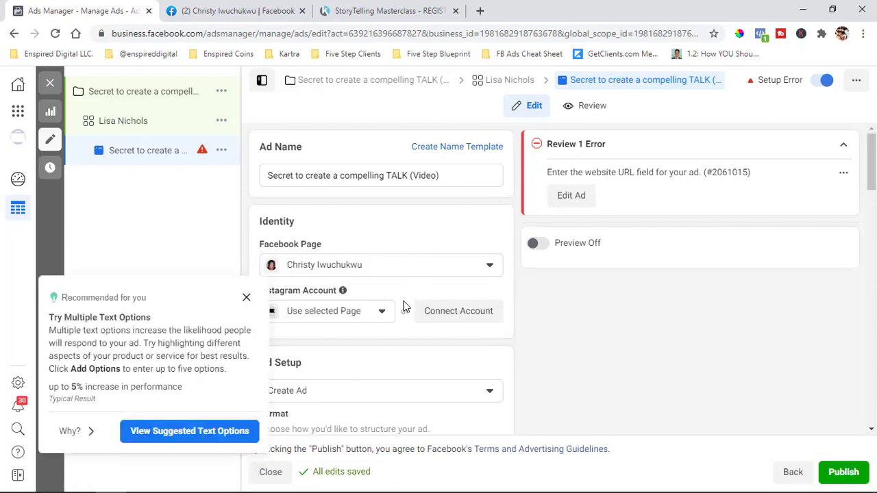
- Dismiss the multiple text options recommendation and change the ad setup to Use Existing Post
click(246, 297)
scroll(411, 250, down, 1)
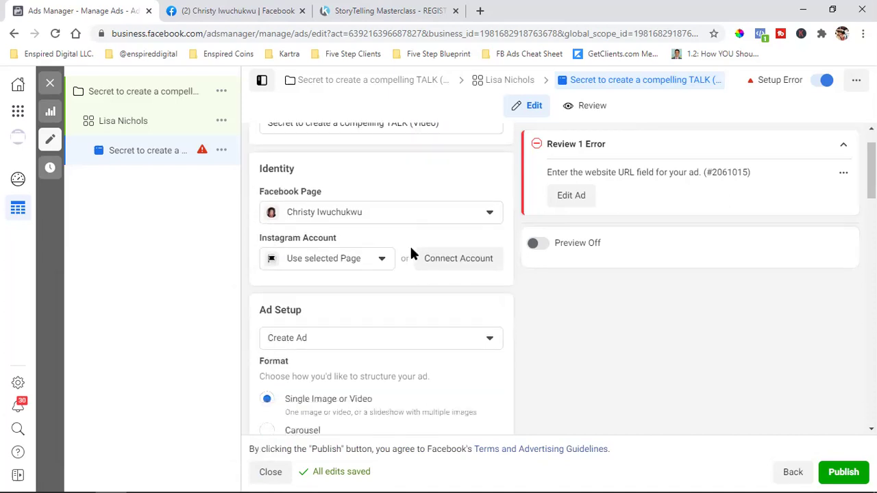
click(304, 337)
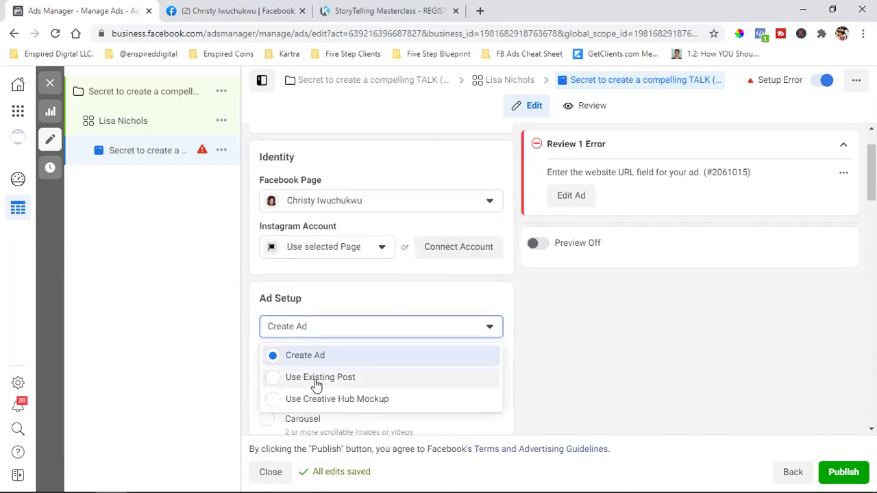
click(315, 378)
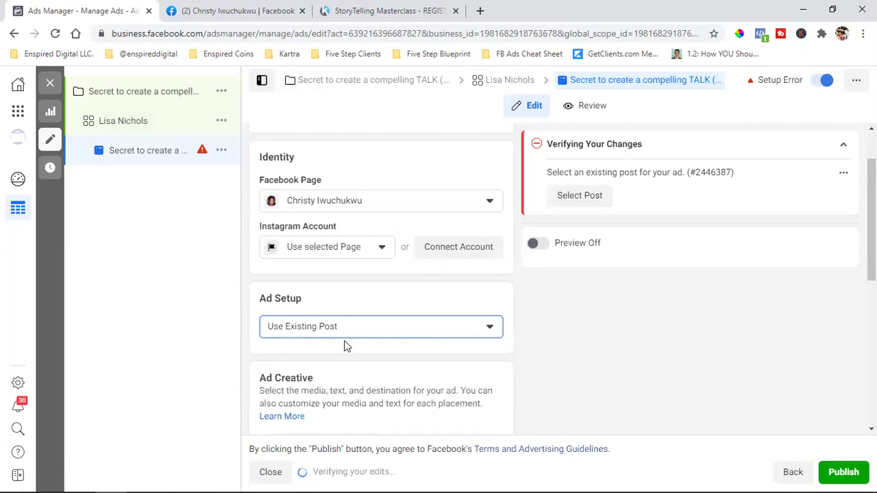
- Select the Jan 14, 2021 Facebook video post "How To Create a Story That Pays And Slays!" as the ad creative
scroll(345, 346, down, 2)
click(310, 315)
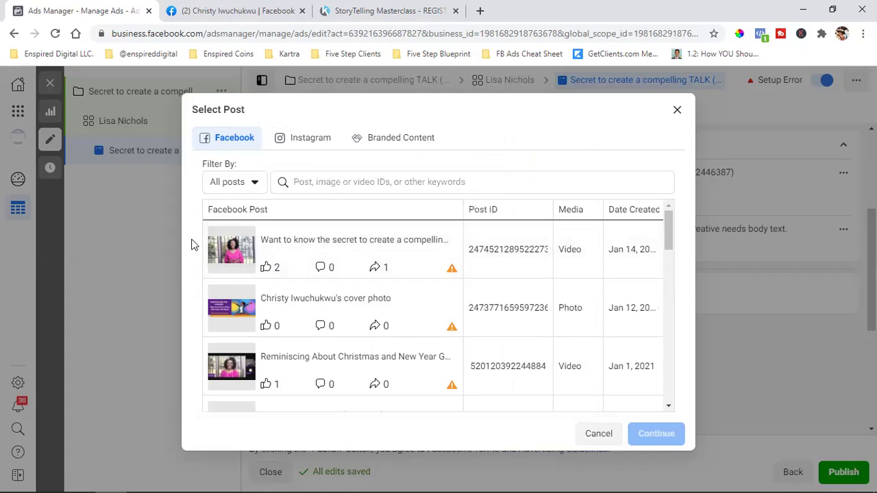
click(233, 248)
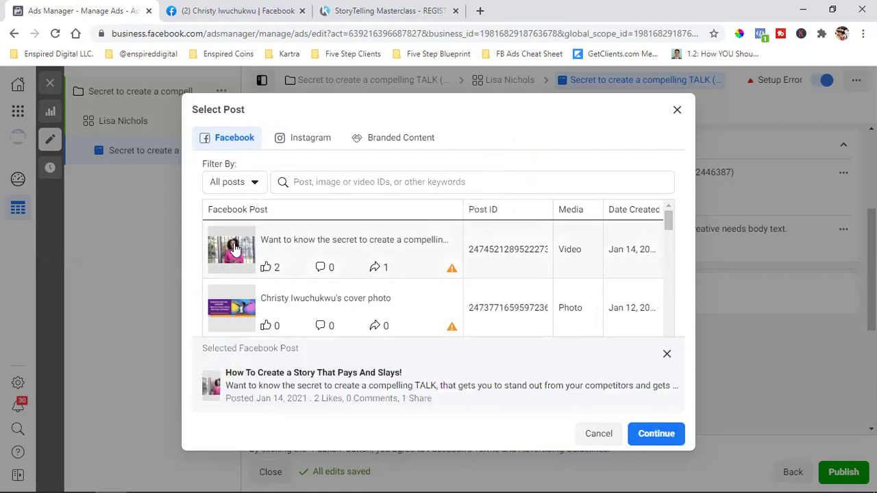
click(649, 441)
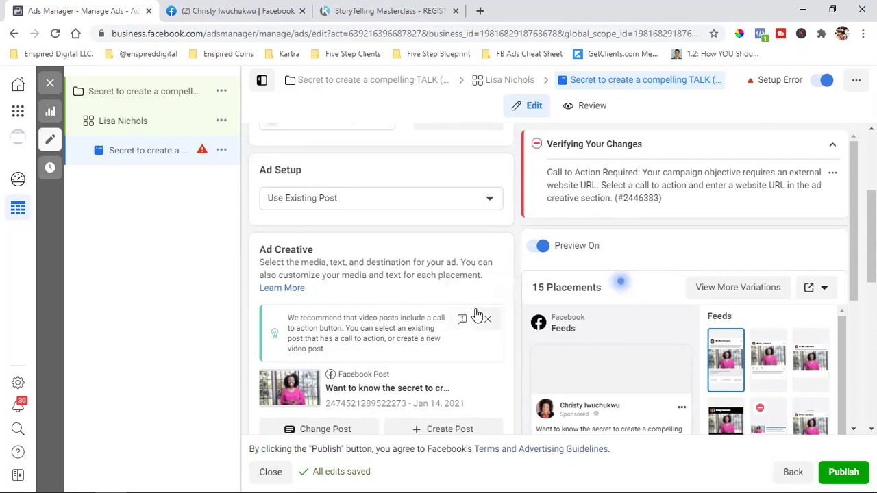
- Review the ad's feed preview and its other placement previews
scroll(477, 315, down, 2)
scroll(714, 287, down, 2)
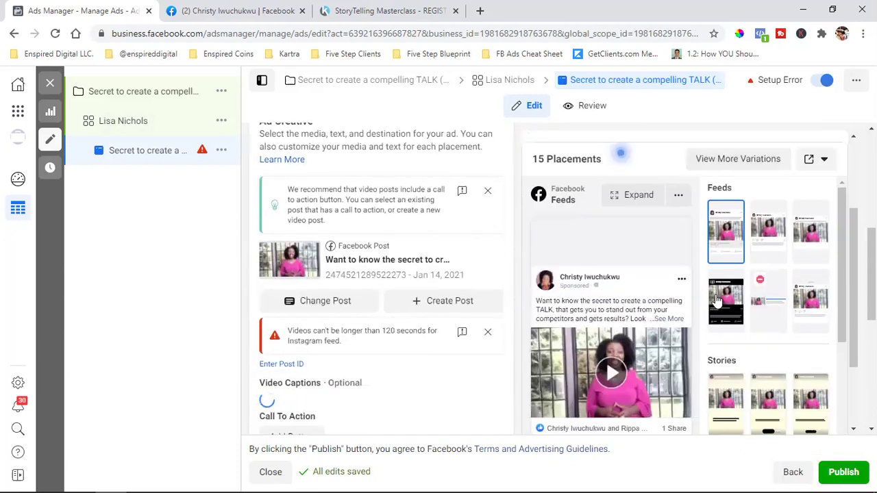
scroll(716, 302, down, 2)
scroll(699, 308, down, 2)
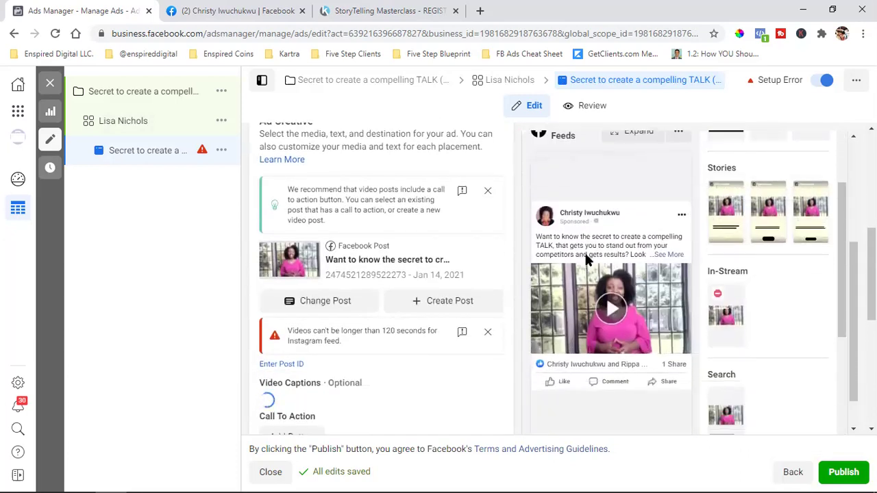
- Add a Learn More call to action to the post, using the StoryTelling Masterclass registration page's address as the website URL
mouse_move(591, 242)
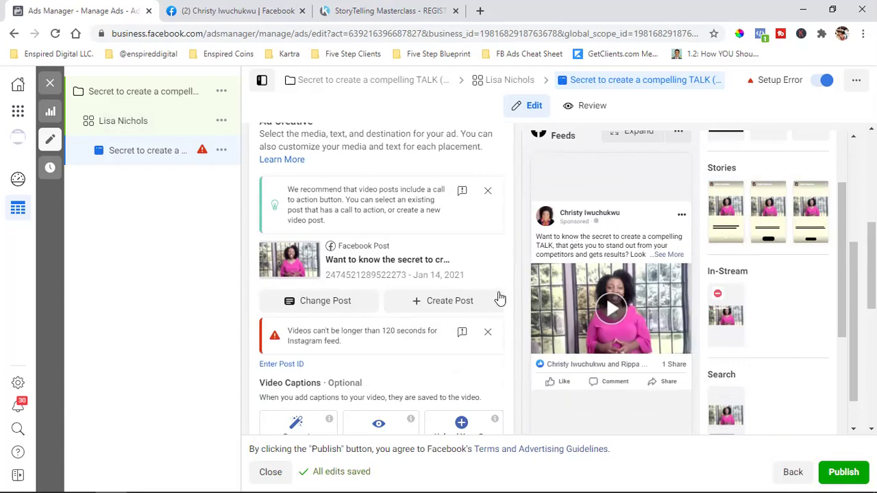
scroll(434, 272, down, 1)
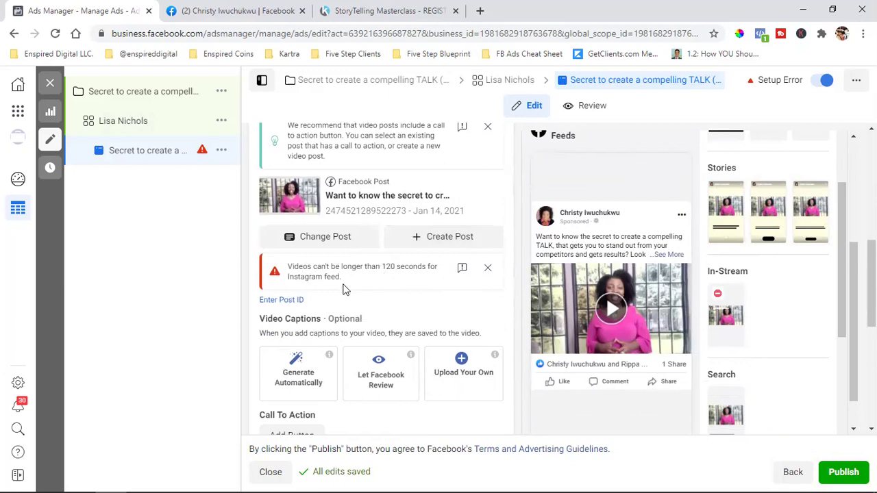
scroll(419, 289, down, 2)
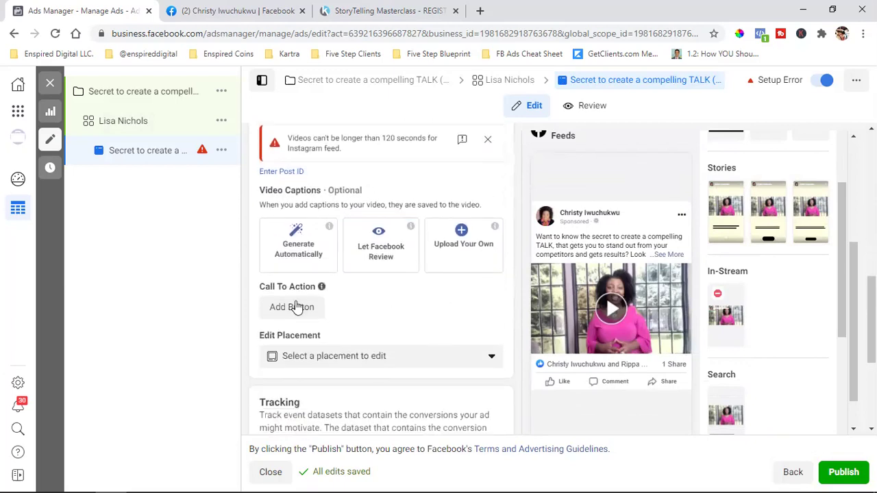
click(285, 312)
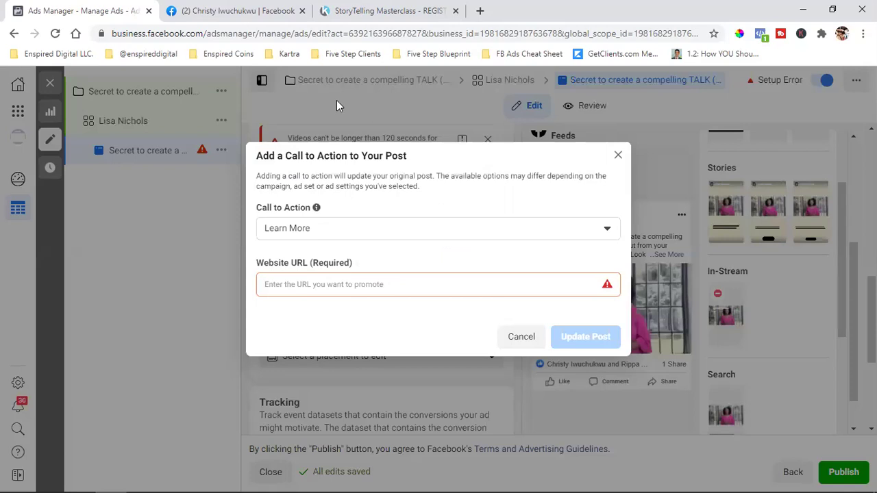
click(378, 9)
click(198, 38)
right_click(198, 38)
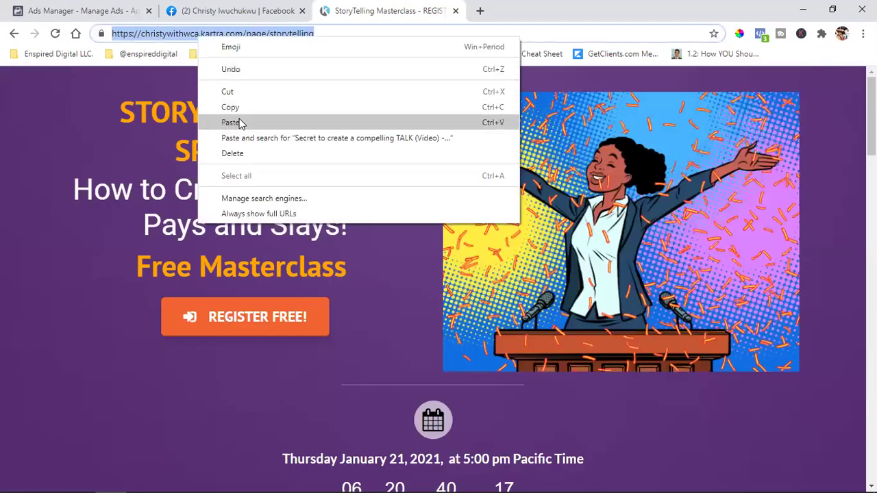
click(243, 109)
click(117, 10)
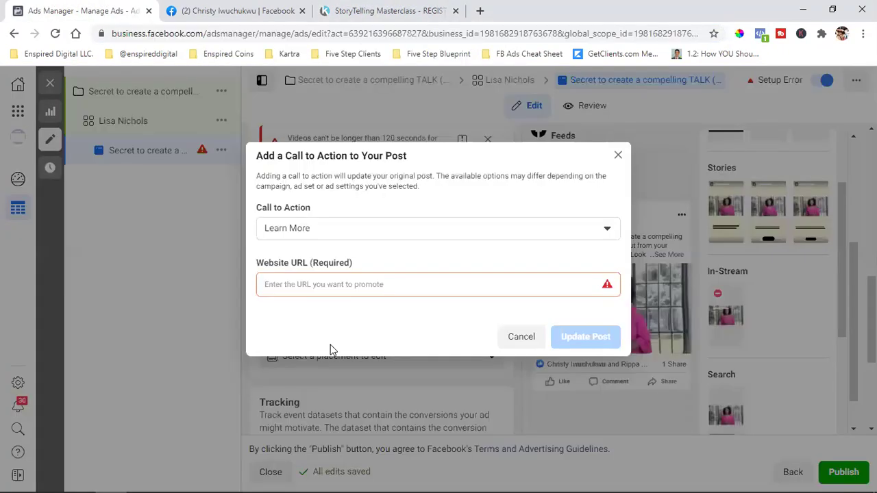
click(364, 284)
key(ctrl+v)
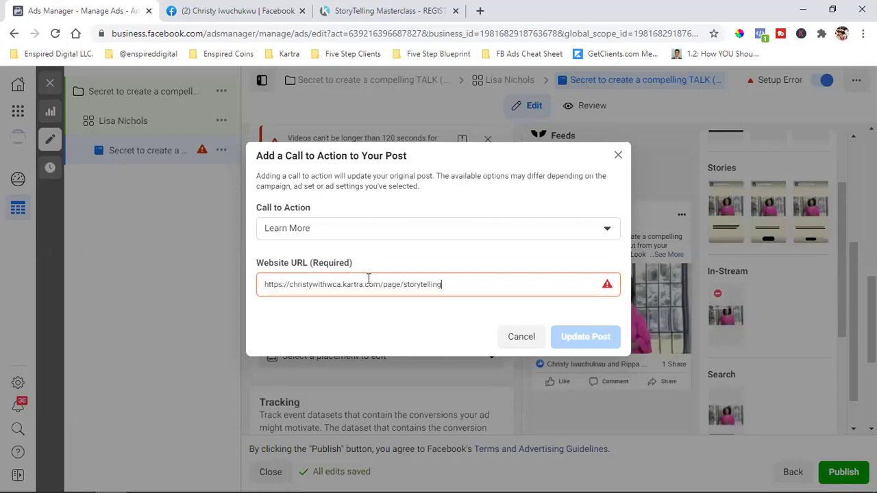
click(585, 337)
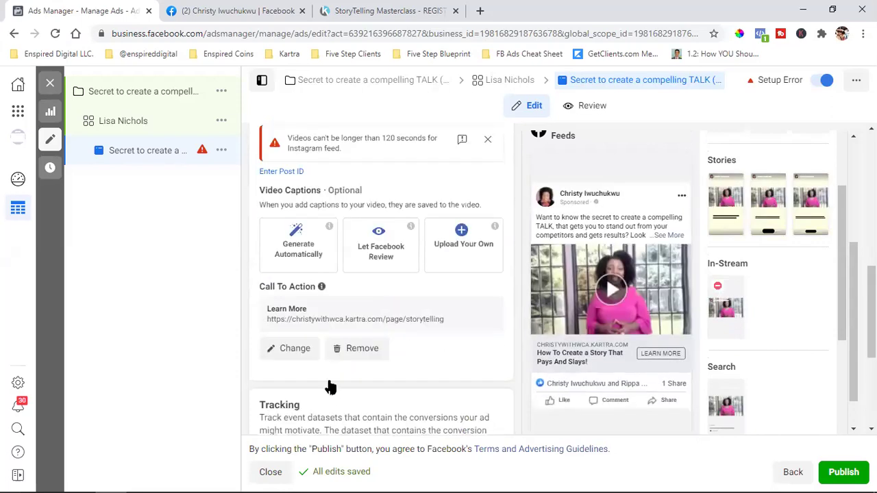
- Examine the ad's call to action, placement and tracking settings along with the verification message
scroll(331, 384, down, 1)
scroll(334, 354, down, 2)
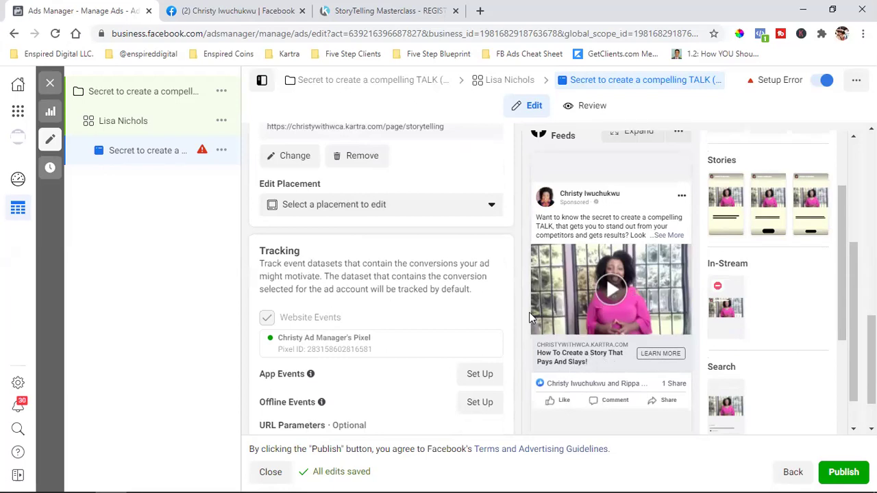
scroll(339, 342, down, 1)
scroll(527, 316, up, 3)
scroll(462, 312, up, 8)
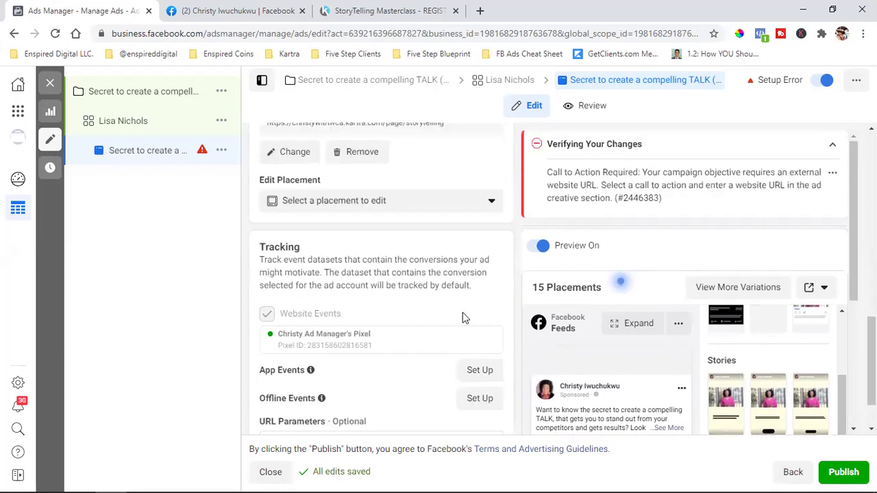
scroll(439, 314, up, 1)
scroll(439, 313, down, 2)
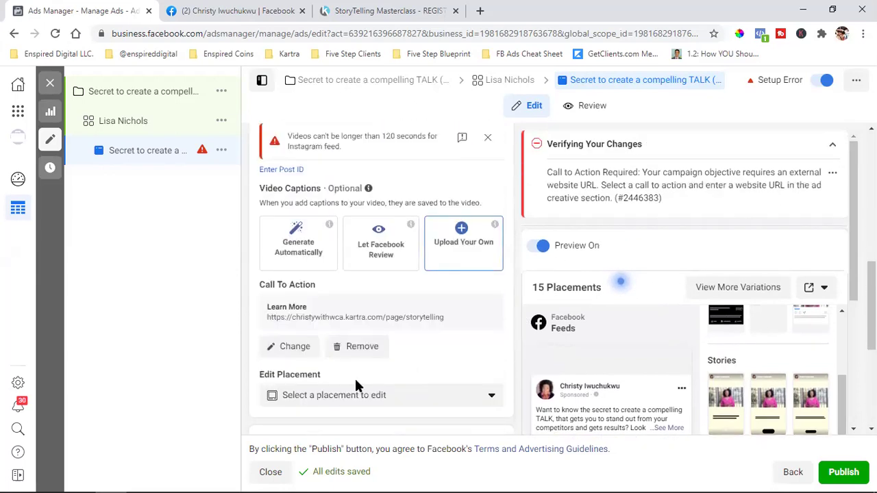
scroll(477, 335, down, 1)
scroll(476, 336, down, 3)
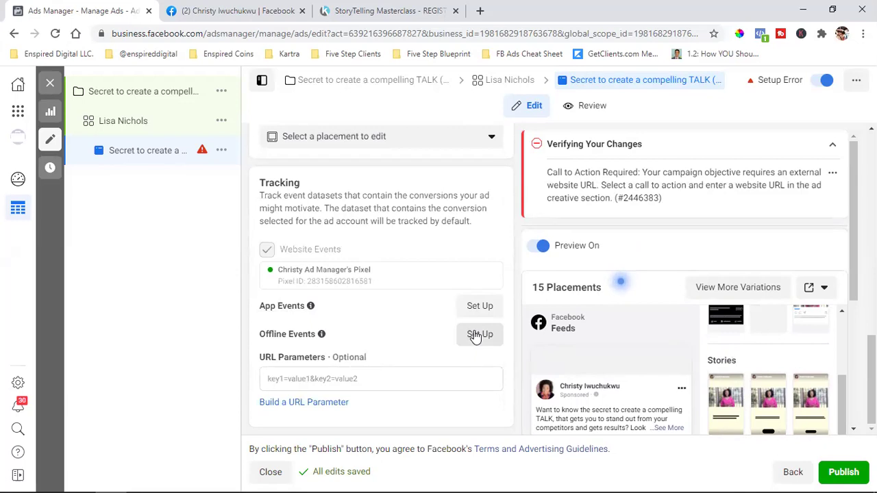
- Set the ad's Instagram account to womenscoachingassociation
scroll(476, 336, up, 5)
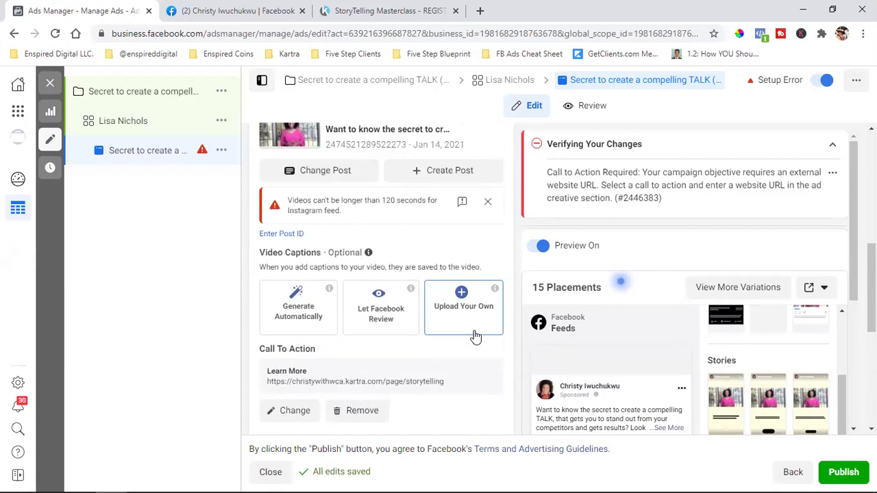
scroll(476, 336, up, 7)
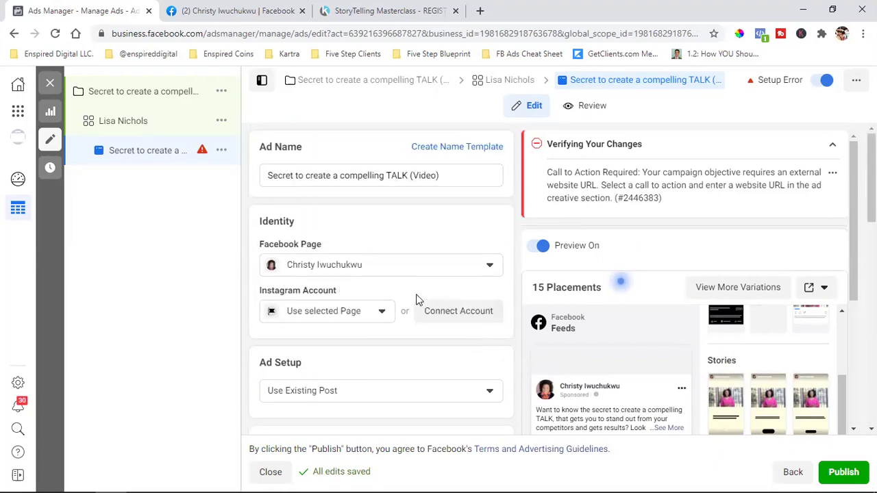
click(349, 306)
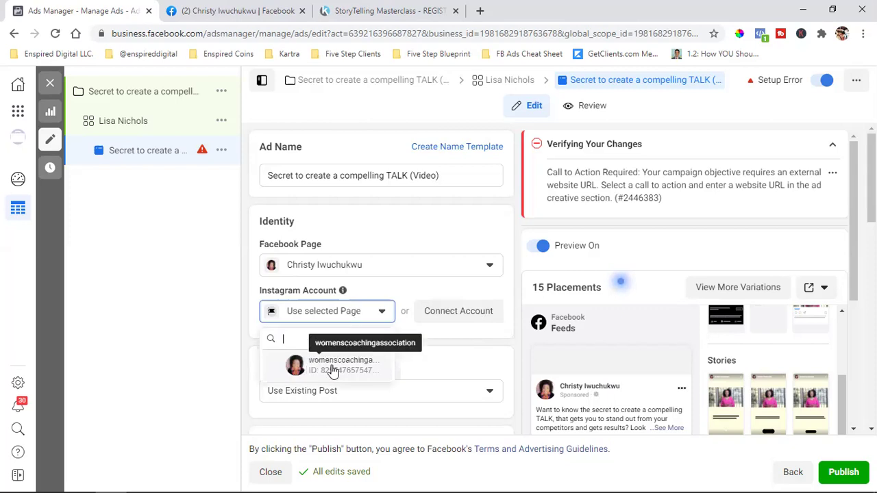
key(Return)
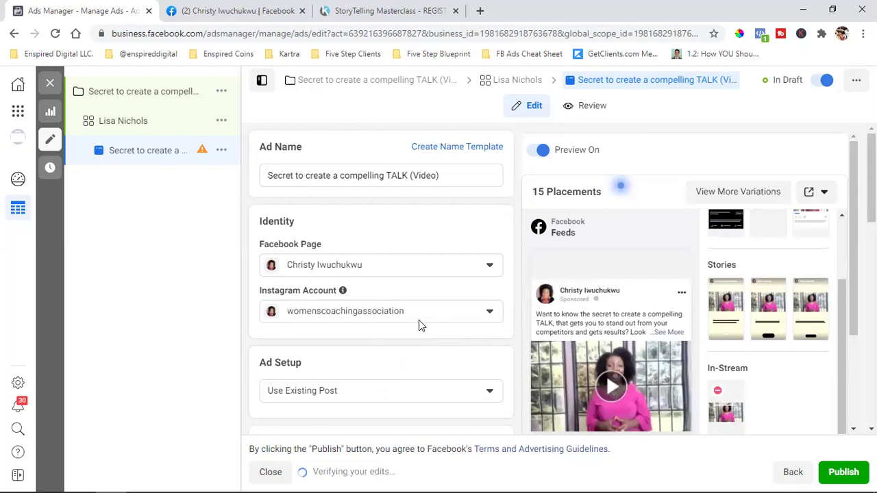
- Publish the campaign with its ad set and ad, and close the editor
scroll(419, 320, down, 10)
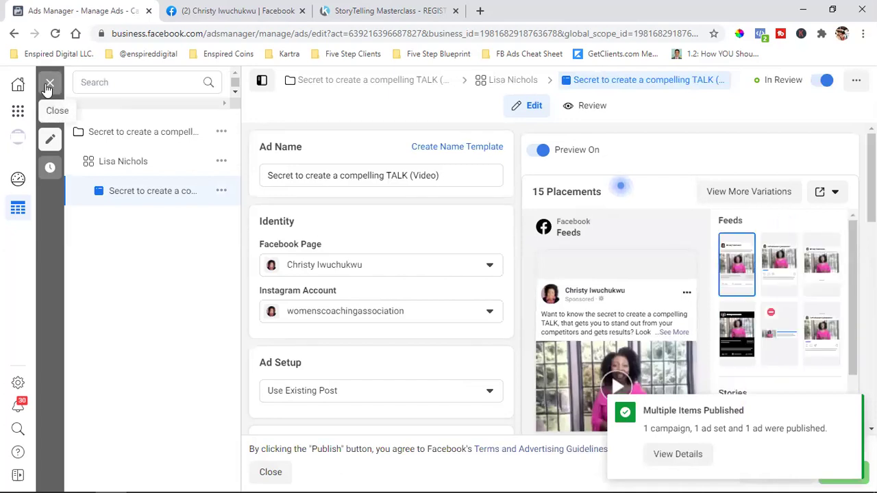
click(50, 84)
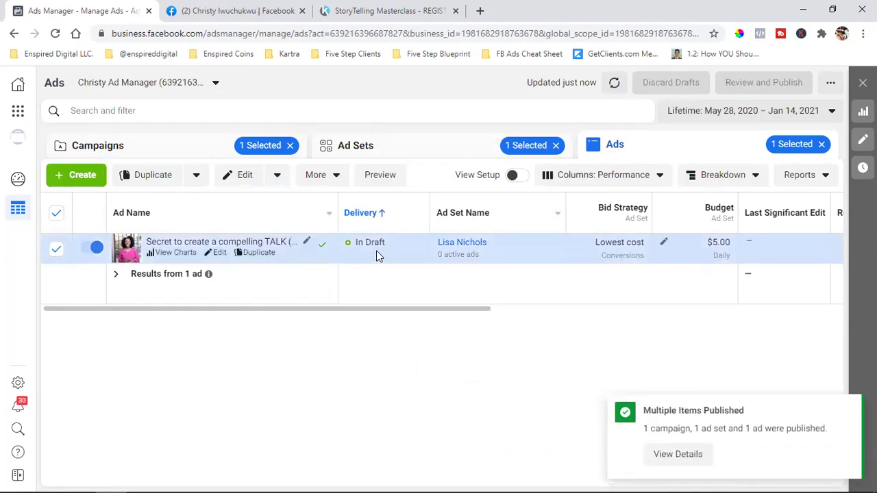
- Check the delivery status of the published ad set, campaign and ad
click(397, 146)
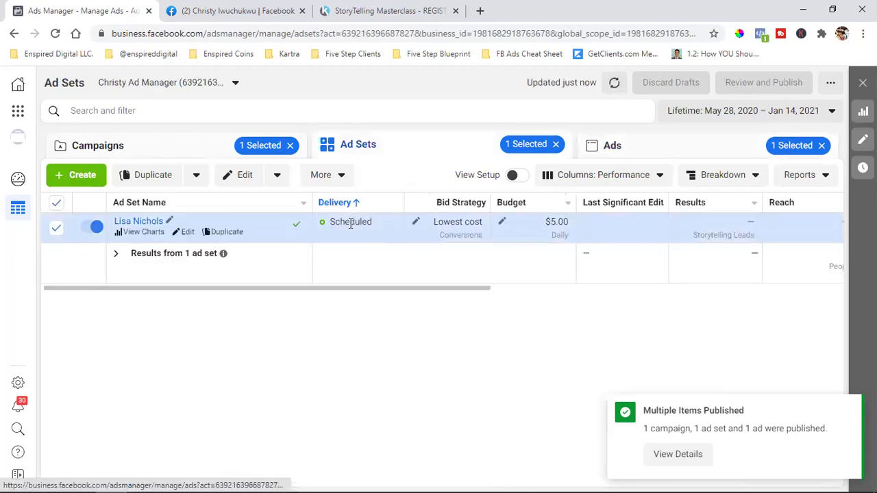
click(183, 144)
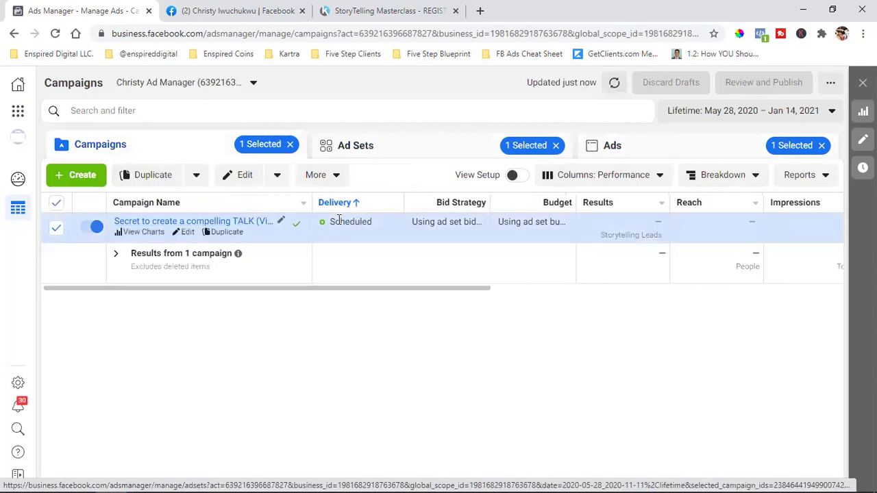
click(637, 149)
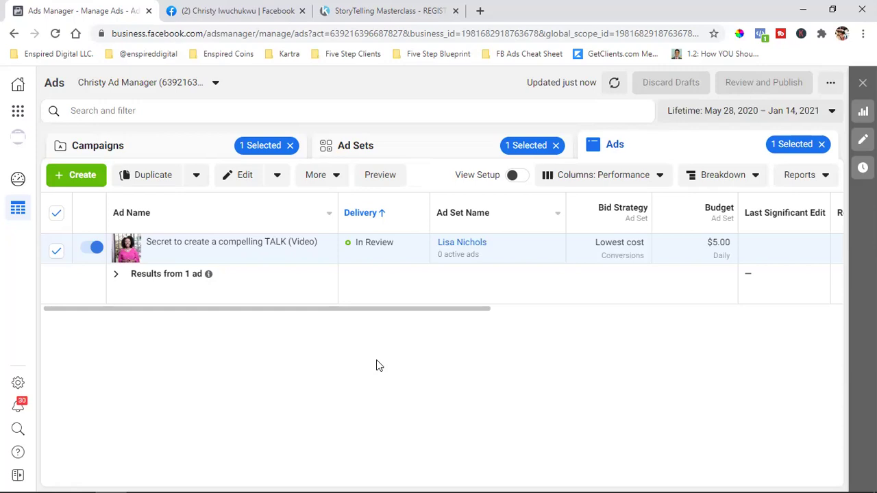
- Clear the selections at the ad, ad set and campaign levels so that nothing is filtered
click(822, 146)
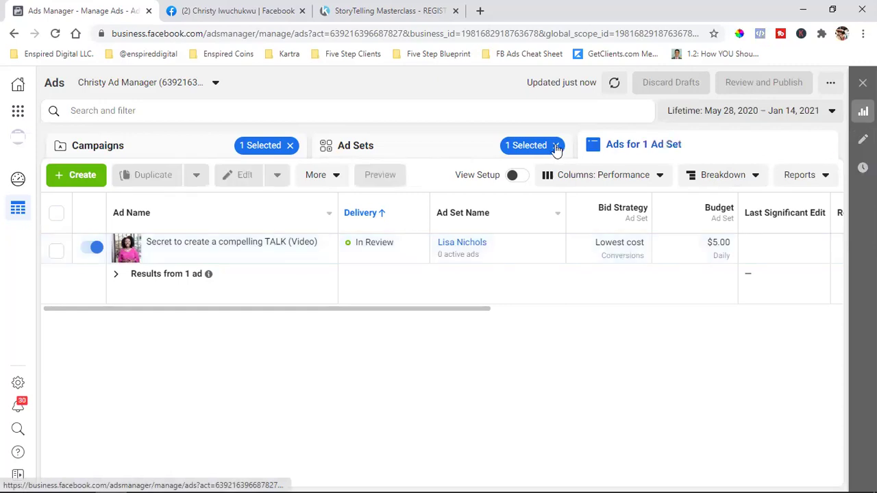
click(556, 145)
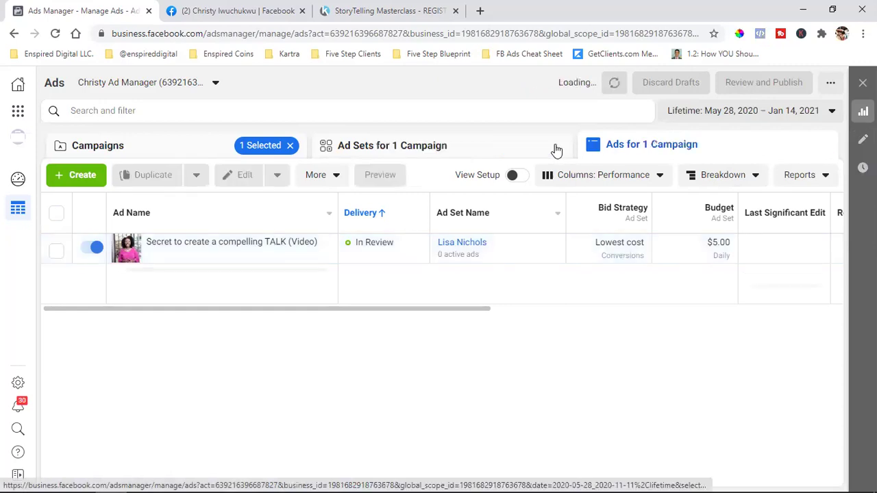
click(292, 146)
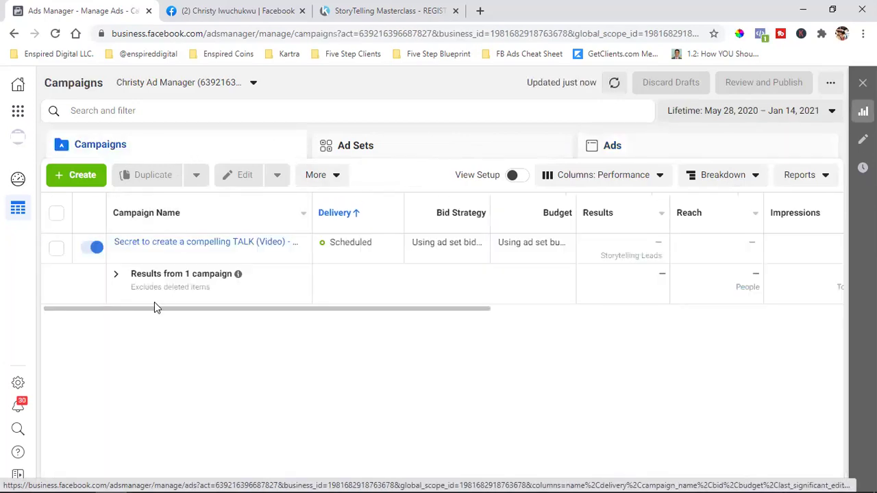
click(58, 250)
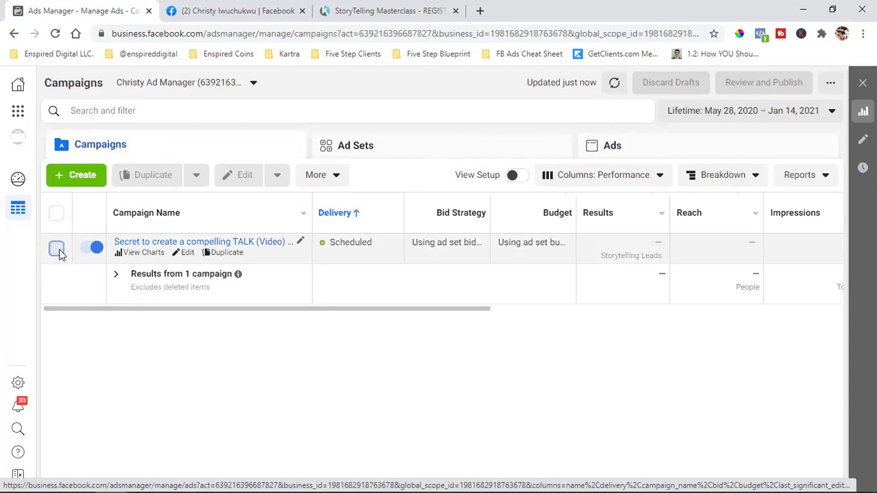
click(57, 251)
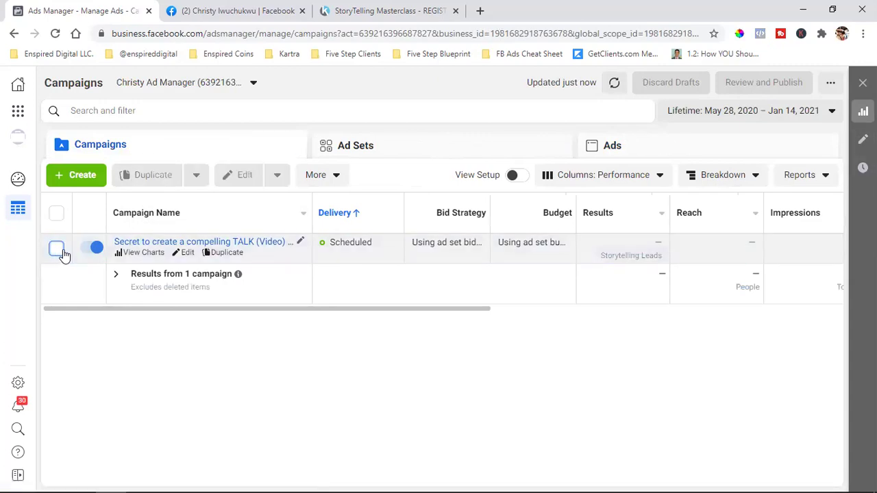
- Duplicate the Lisa Nichols ad set within its original campaign, making 1 copy
click(401, 146)
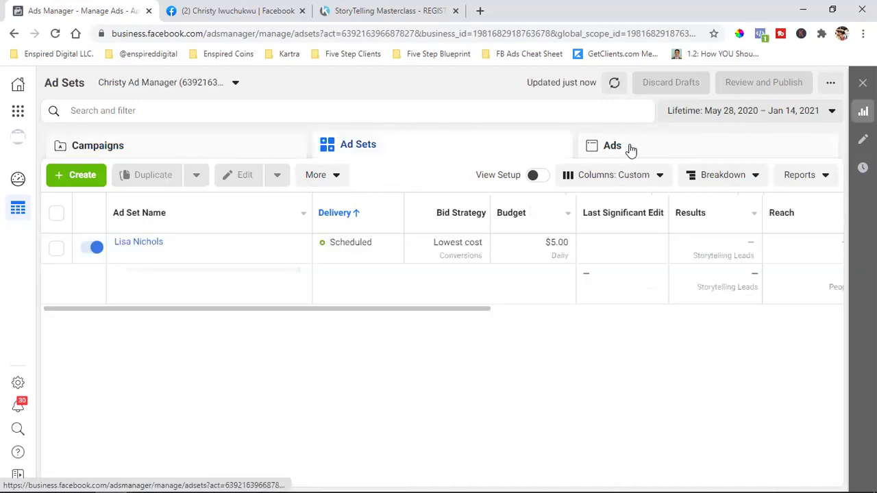
click(644, 150)
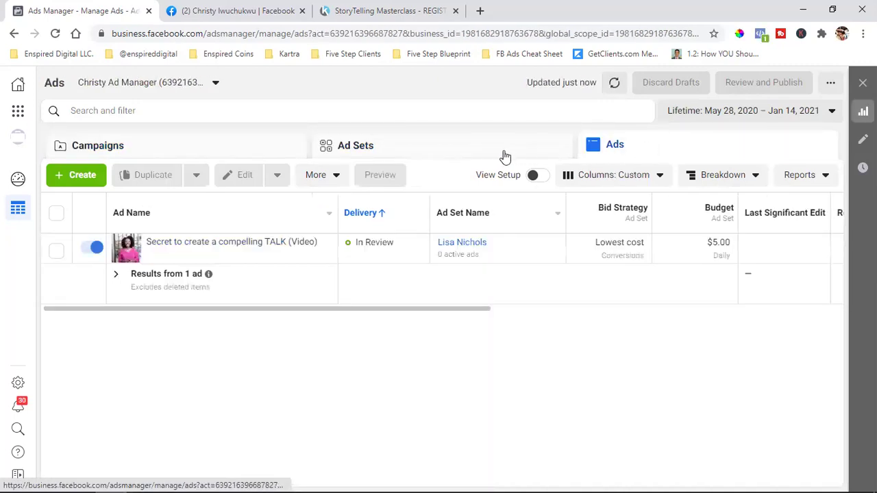
click(396, 156)
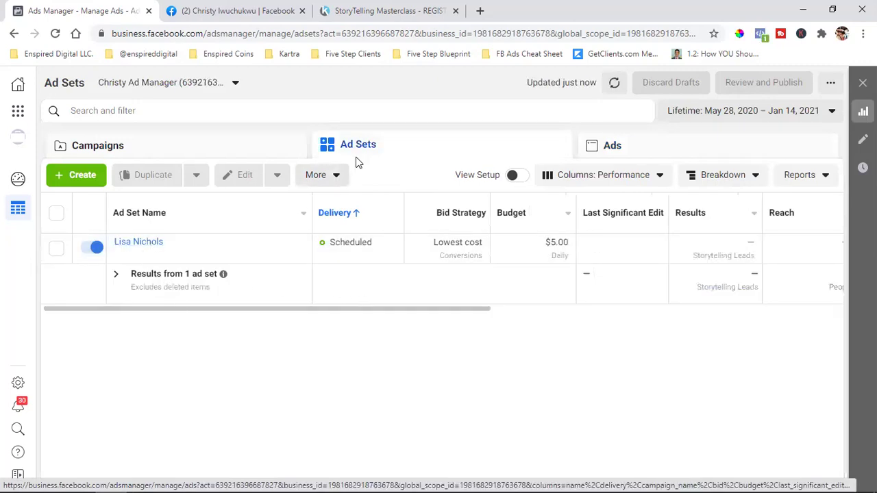
mouse_move(122, 253)
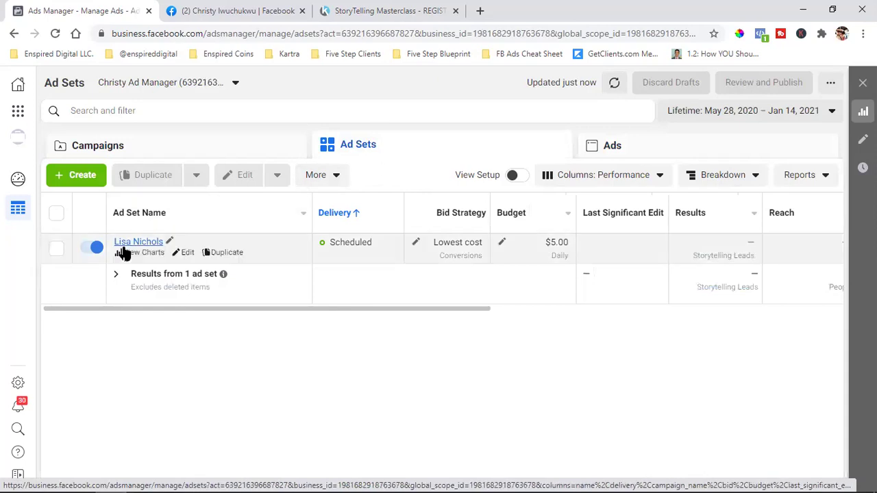
click(227, 253)
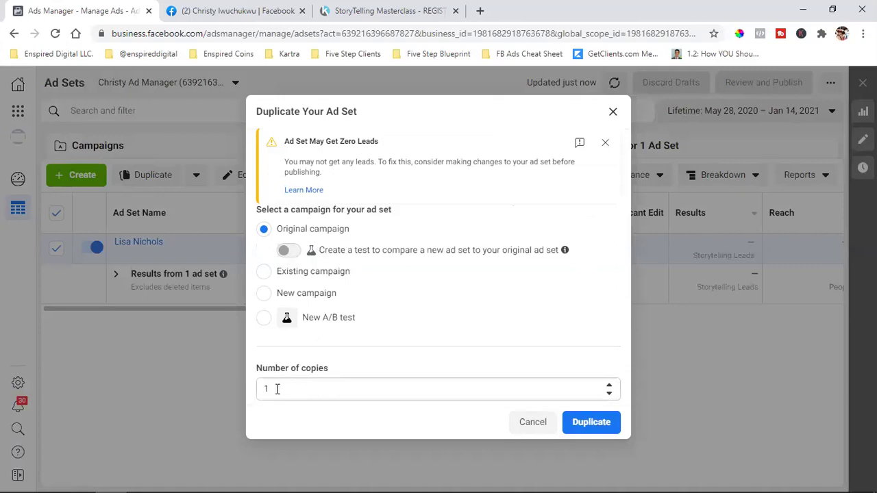
click(608, 386)
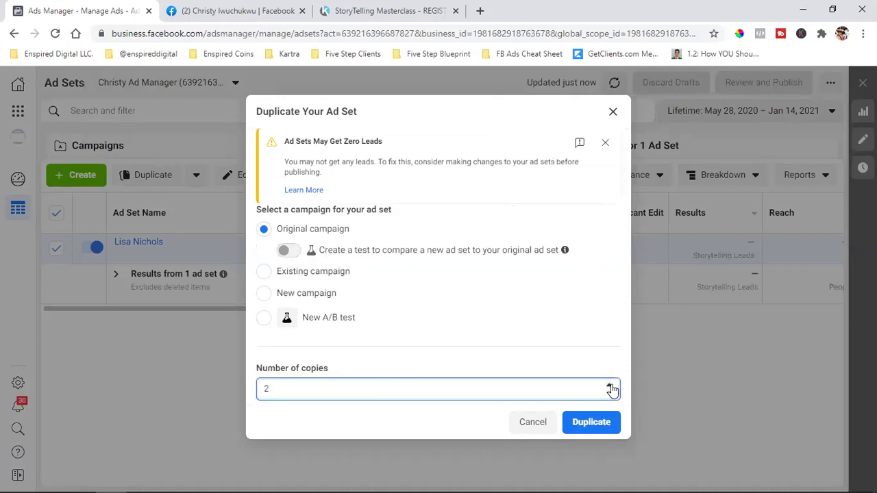
click(609, 393)
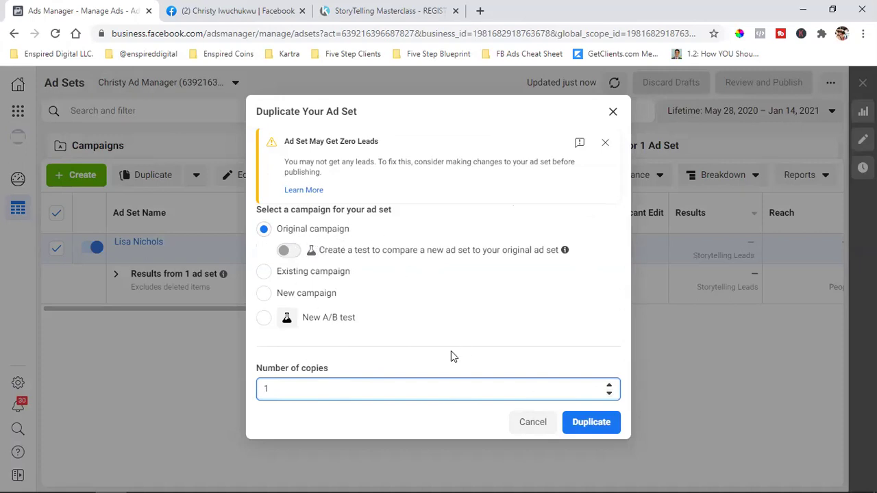
click(593, 429)
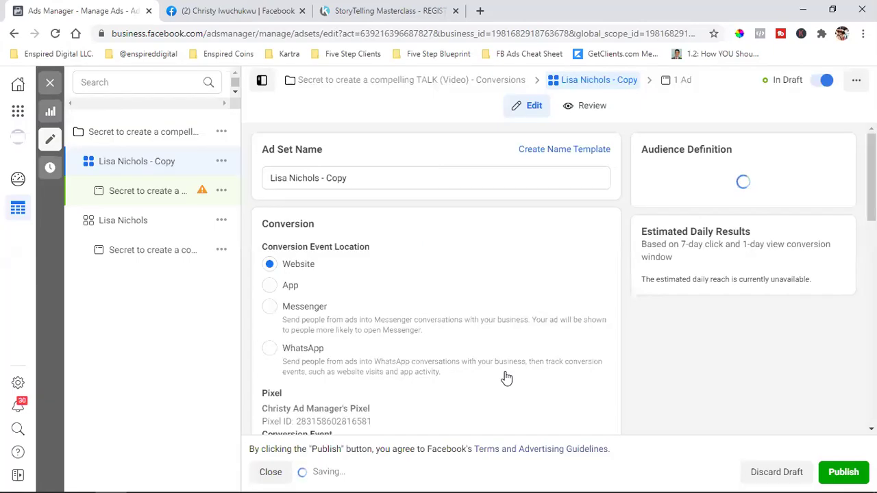
triple_click(335, 178)
click(331, 178)
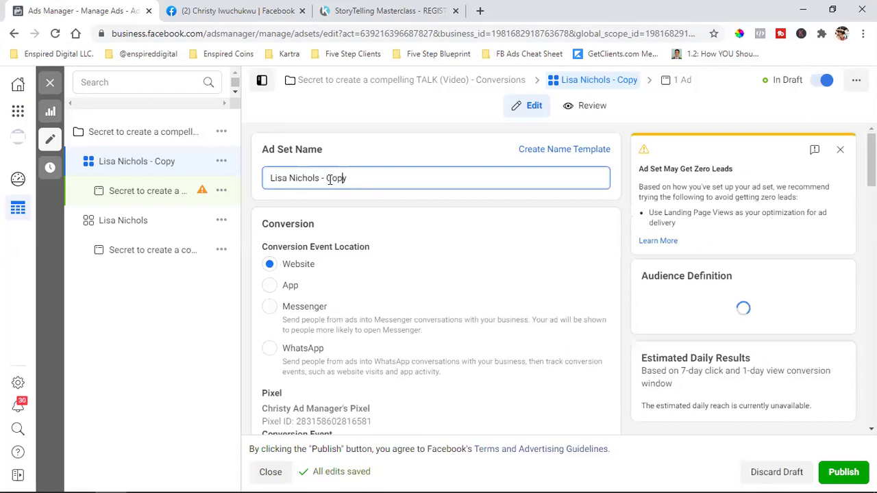
drag(321, 178, 361, 180)
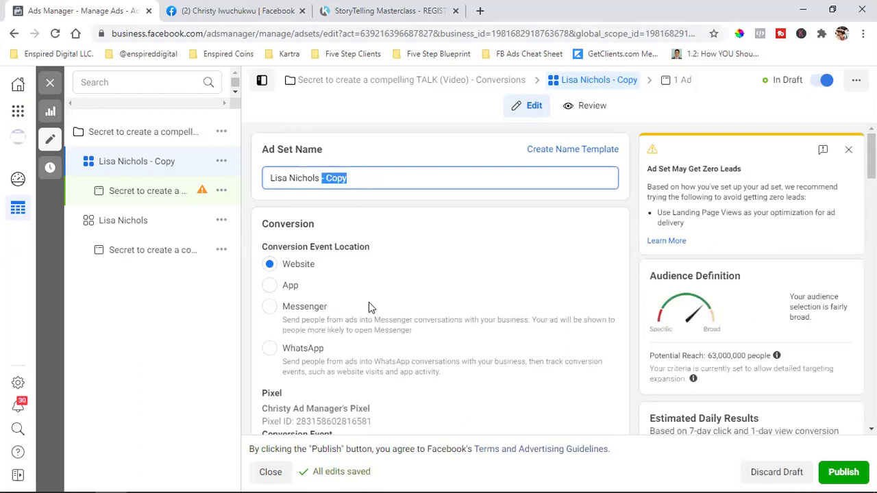
- Replace the Lisa Nichols interest in the copied ad set's detailed targeting with Les Brown (speaker)
scroll(438, 274, down, 4)
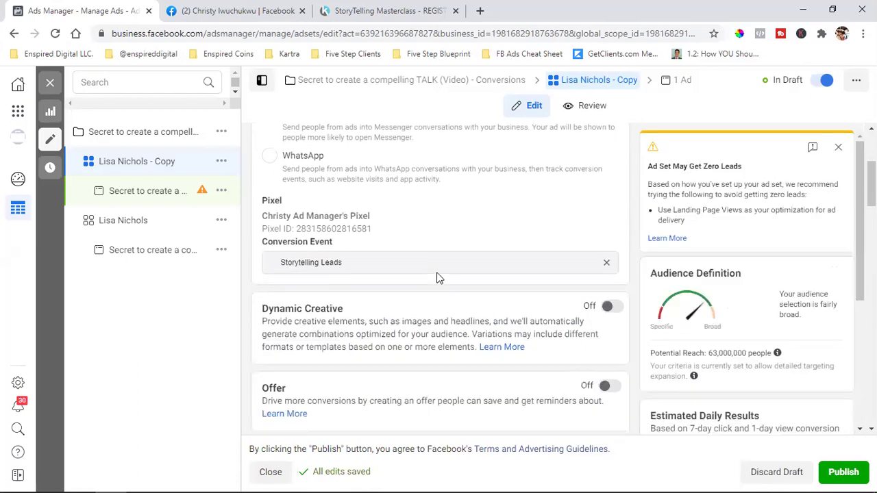
scroll(438, 275, down, 3)
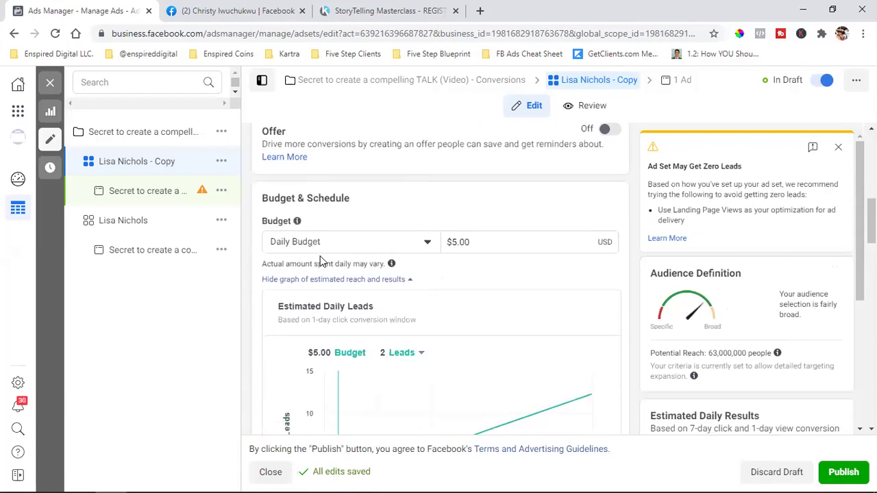
scroll(490, 251, down, 5)
scroll(490, 251, down, 4)
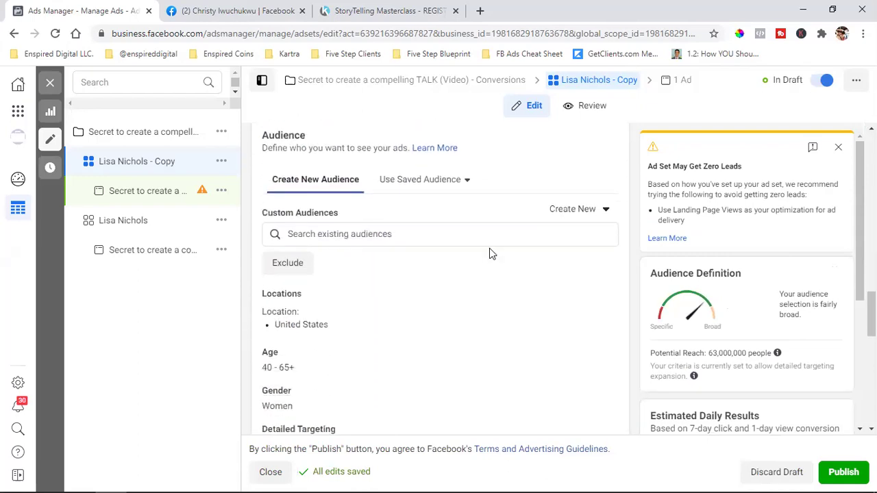
scroll(489, 254, down, 1)
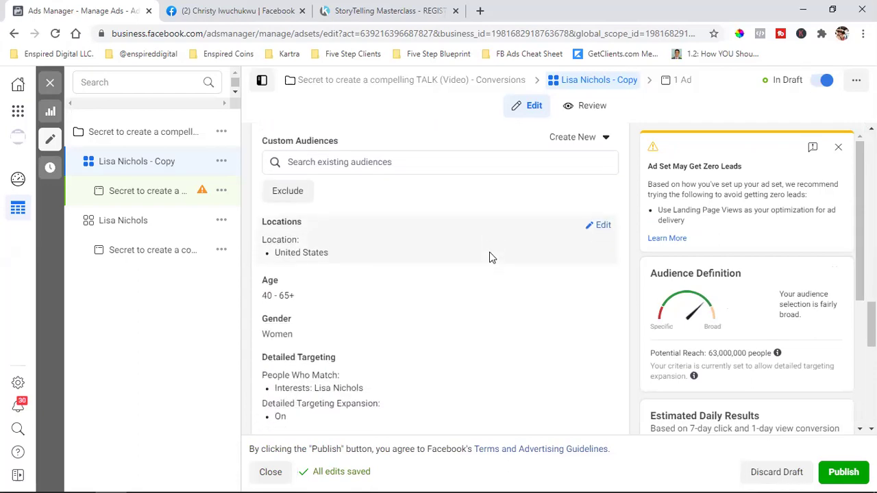
scroll(489, 252, down, 1)
click(603, 307)
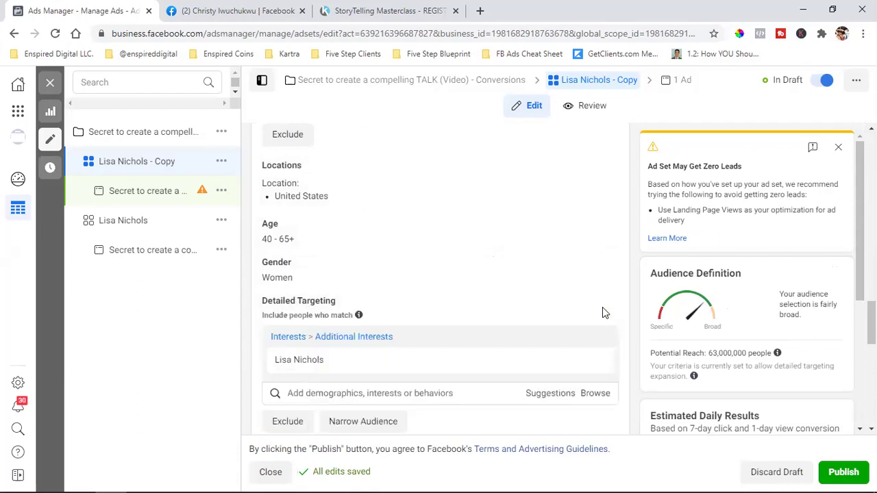
click(596, 362)
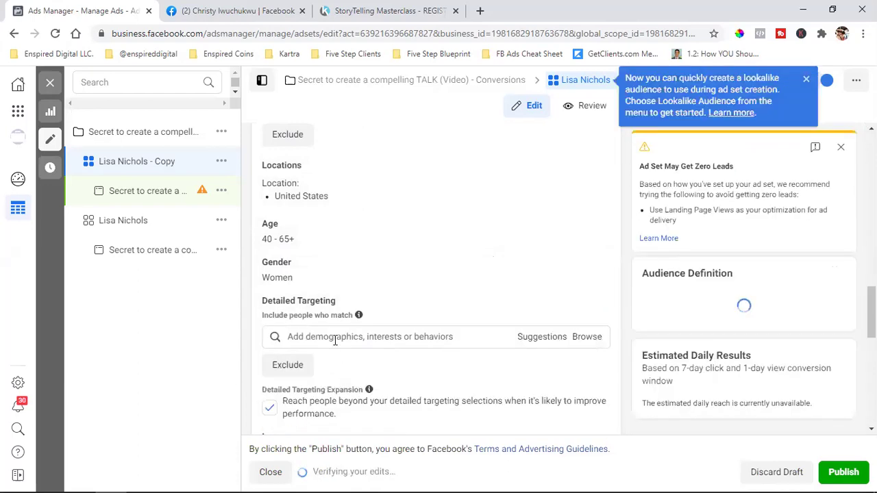
click(335, 337)
text(les brow)
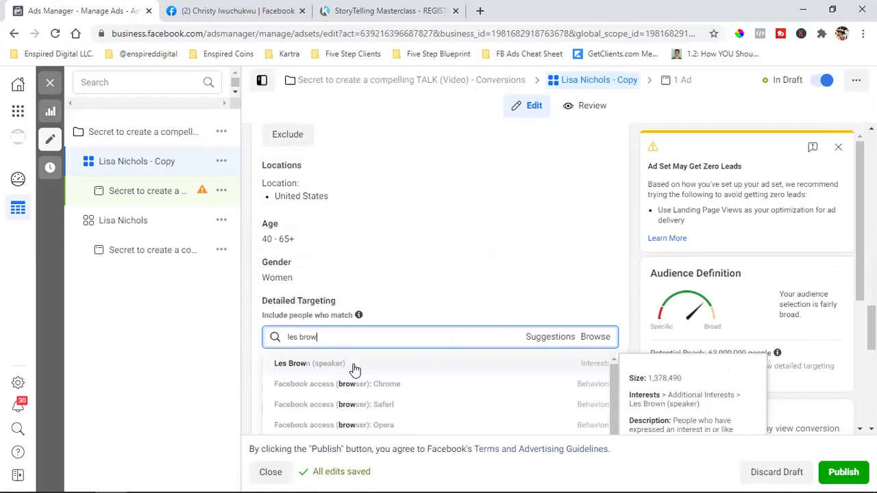
click(357, 367)
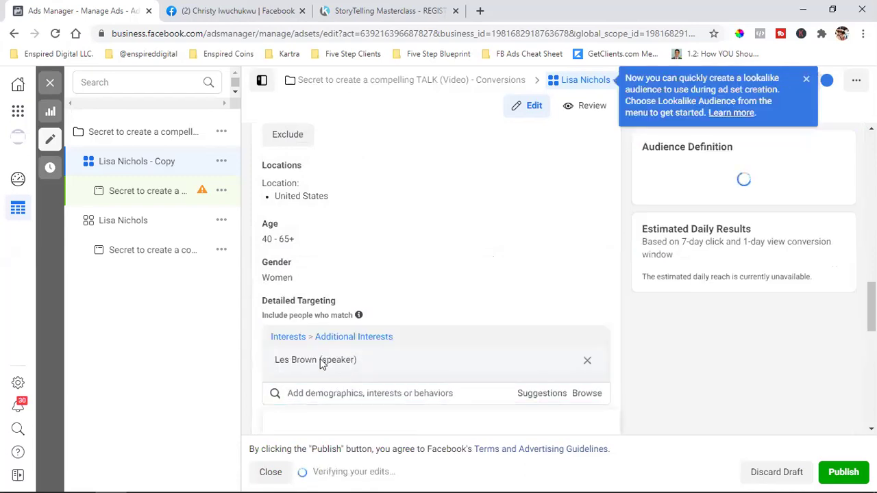
- Copy the interest name from the detailed targeting and rename the ad set Les Brown (speaker)
triple_click(320, 363)
right_click(336, 361)
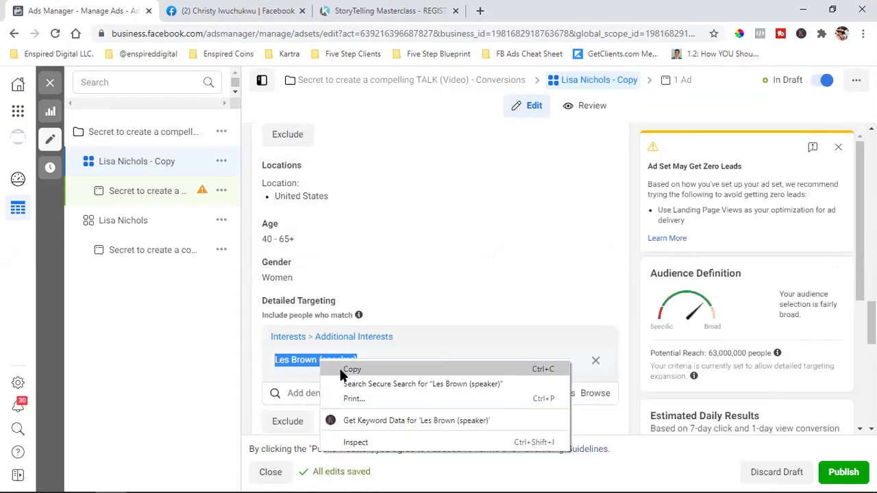
click(393, 364)
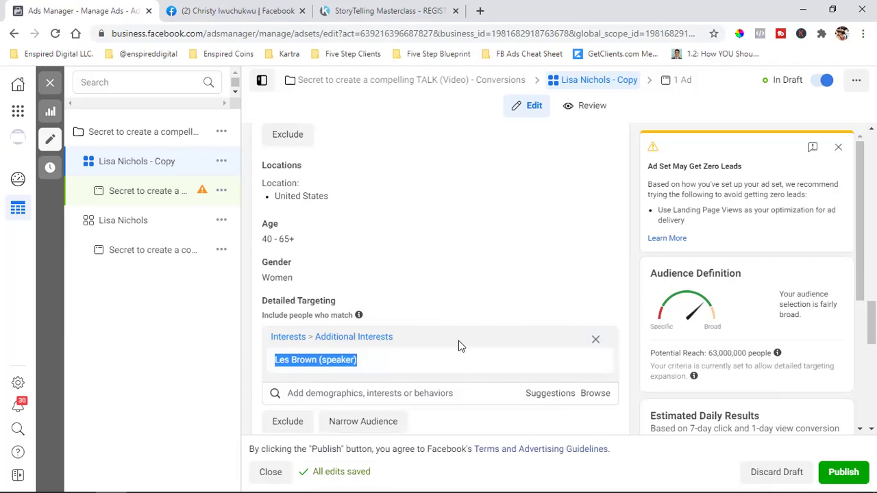
mouse_move(461, 355)
scroll(419, 366, down, 15)
scroll(423, 362, up, 15)
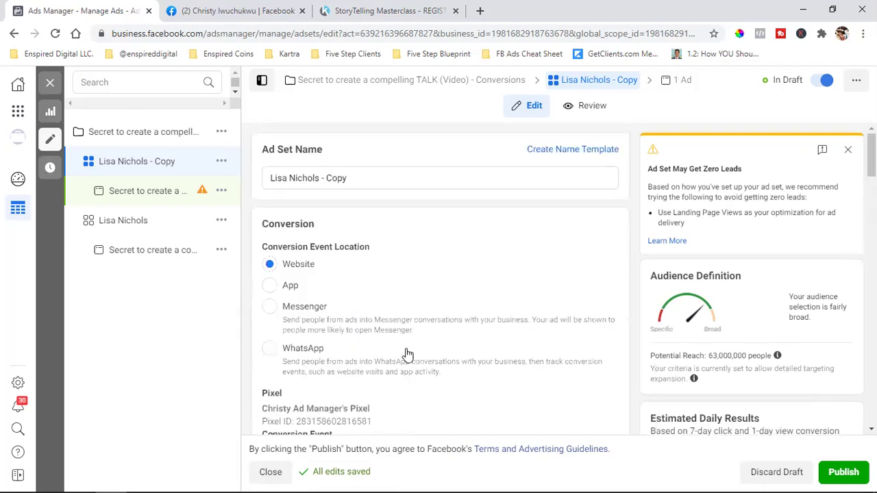
triple_click(309, 177)
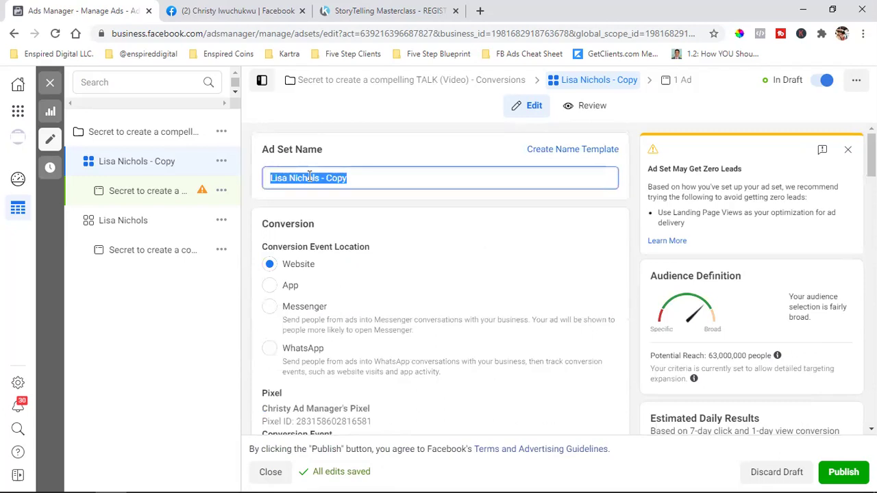
key(ctrl+v)
click(411, 216)
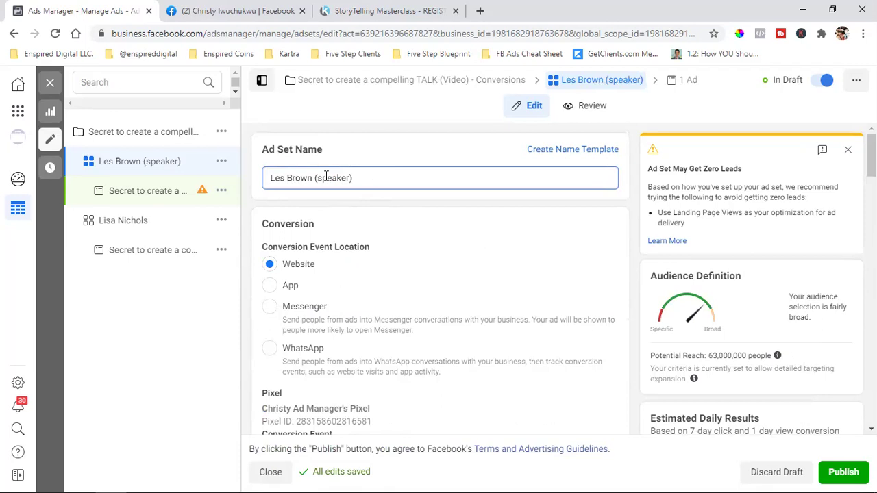
- Look over the remaining settings of the Les Brown (speaker) ad set and close the editor
scroll(399, 274, down, 15)
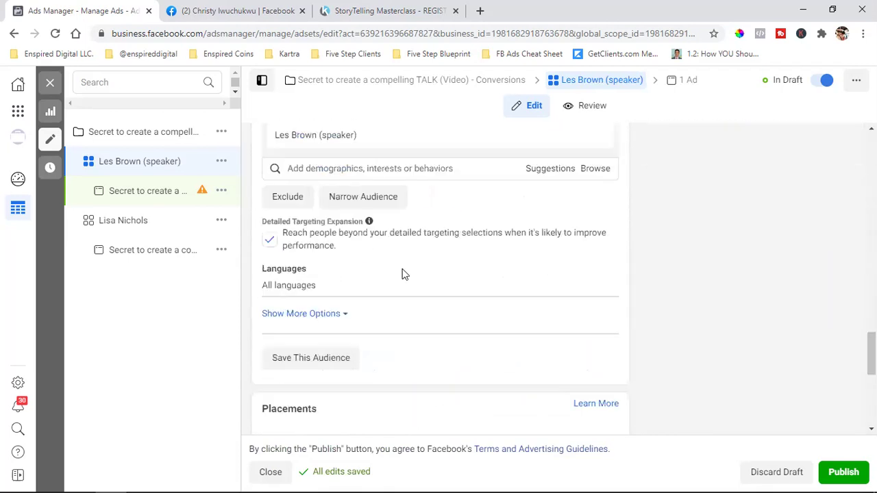
scroll(402, 274, down, 5)
scroll(582, 397, up, 10)
scroll(581, 398, up, 10)
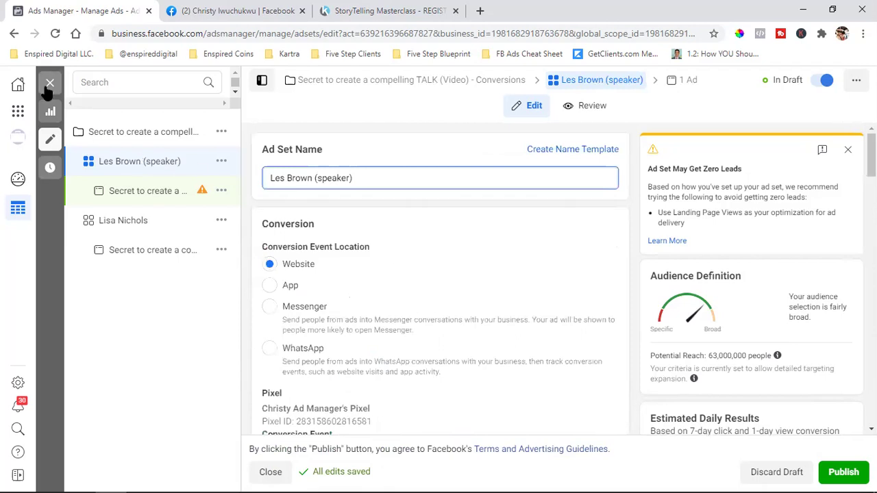
click(46, 87)
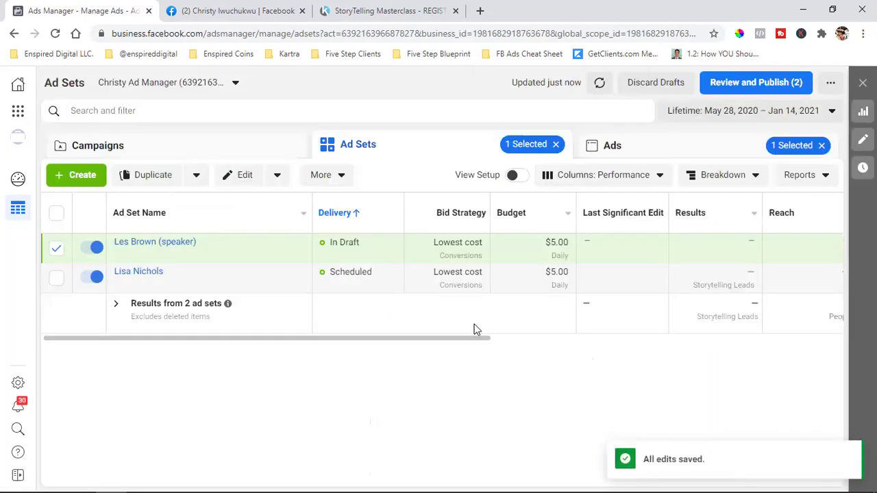
- Clear the ad selection and deselect the Les Brown (speaker) ad set
click(822, 145)
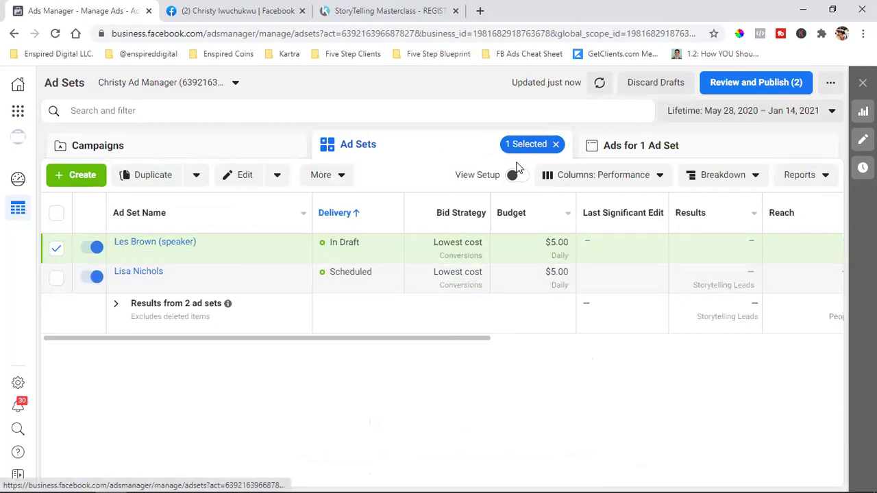
click(54, 250)
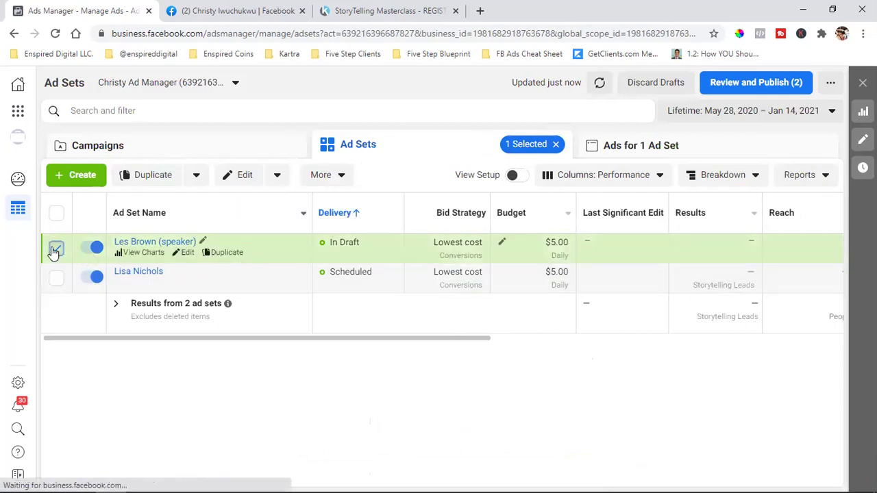
click(54, 250)
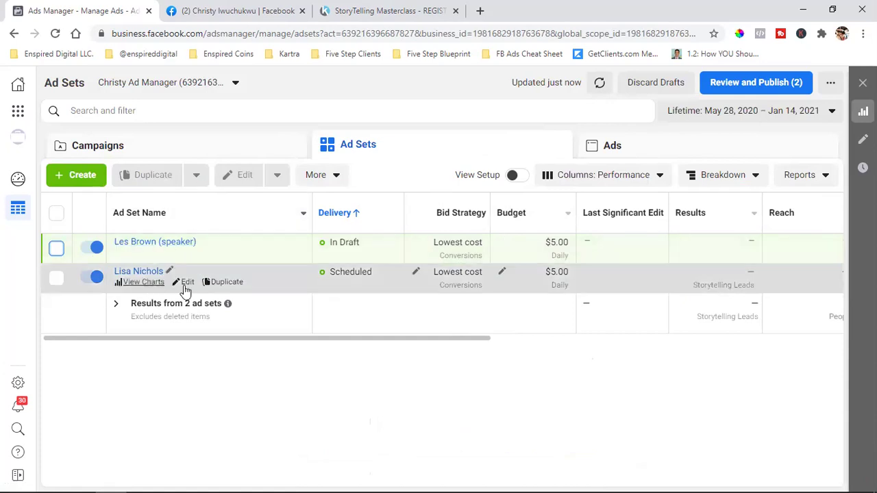
- Duplicate the Lisa Nichols ad set within its original campaign, making 1 copy, and name it Oprah
click(226, 283)
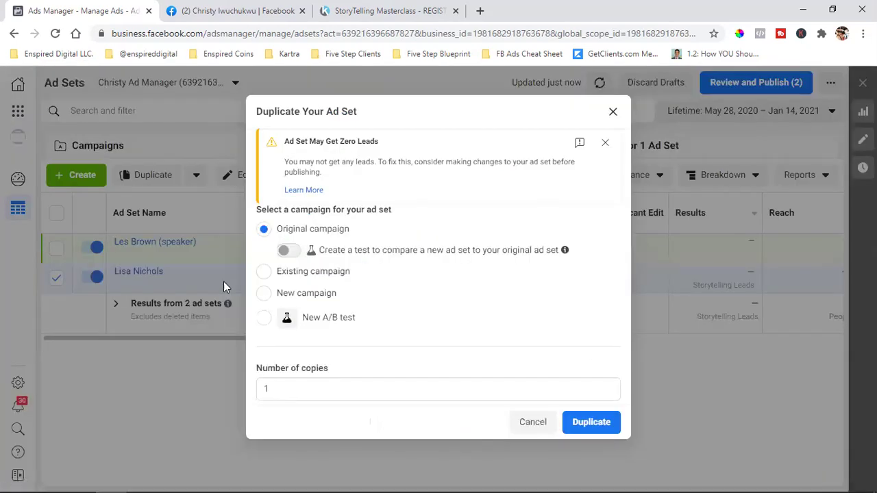
click(603, 422)
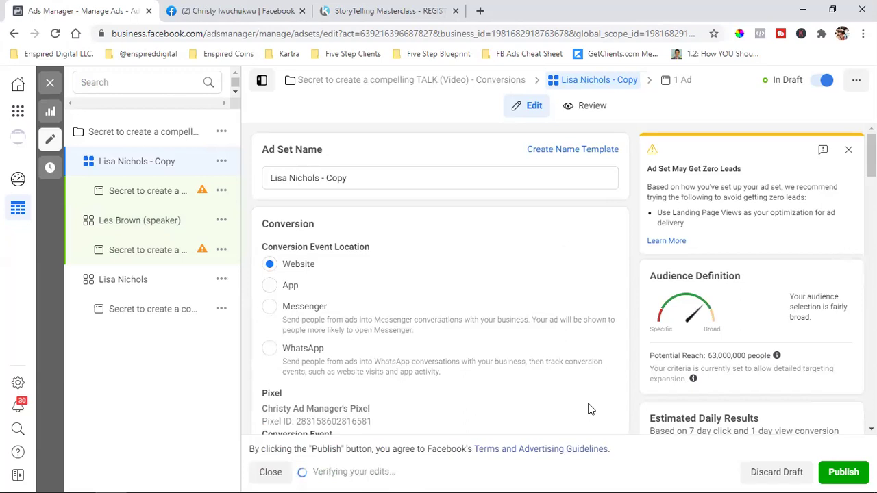
triple_click(336, 178)
text(Oprah)
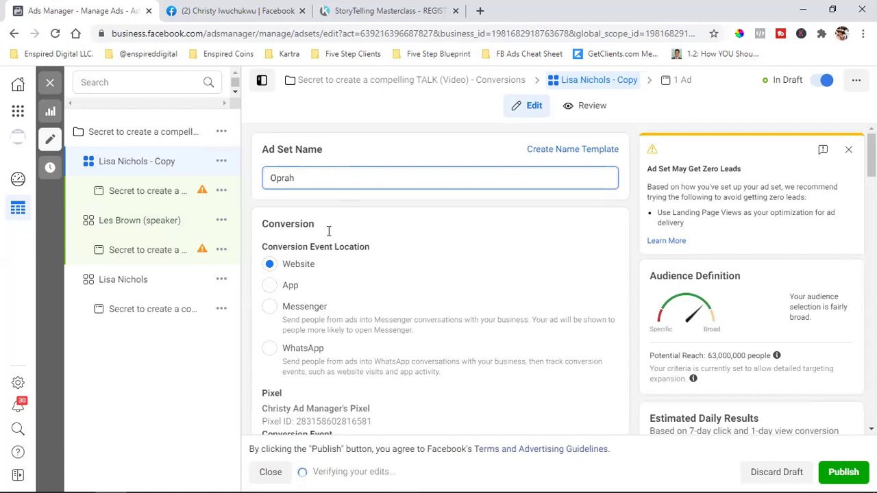
- Replace the Lisa Nichols interest in the Oprah ad set's detailed targeting with Oprah Winfrey and close the editor
scroll(362, 249, down, 3)
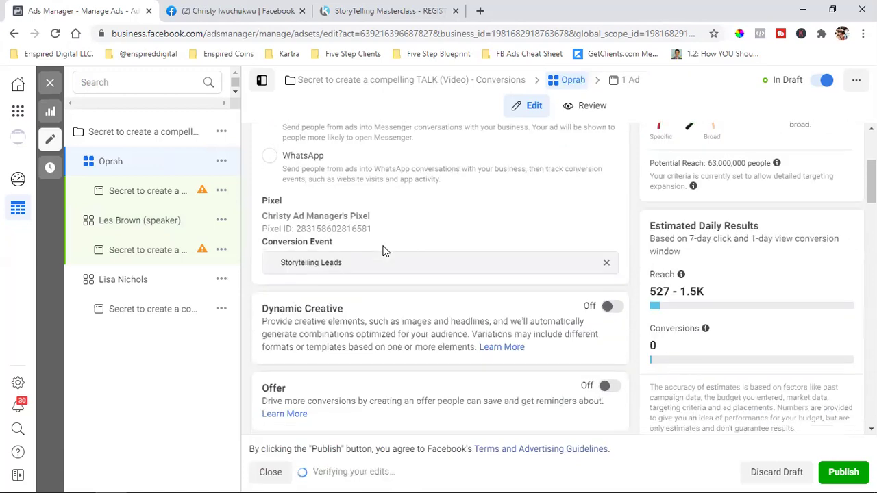
scroll(382, 251, down, 3)
scroll(381, 251, down, 3)
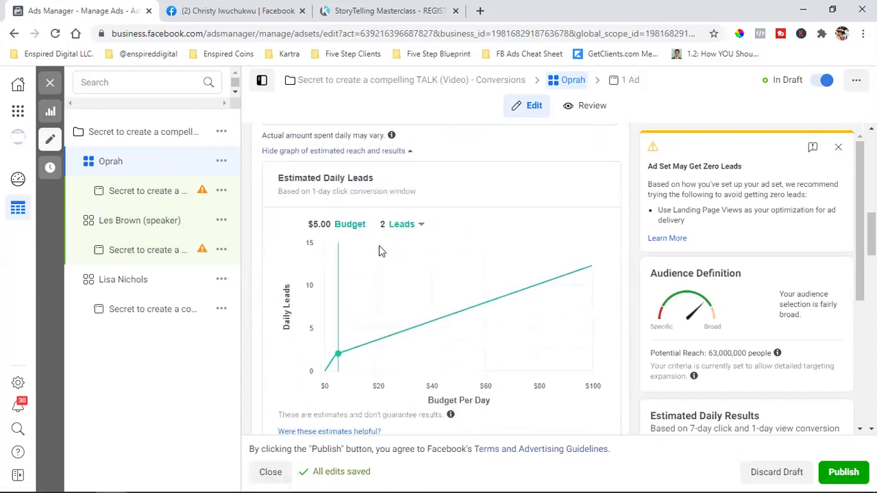
scroll(379, 250, down, 6)
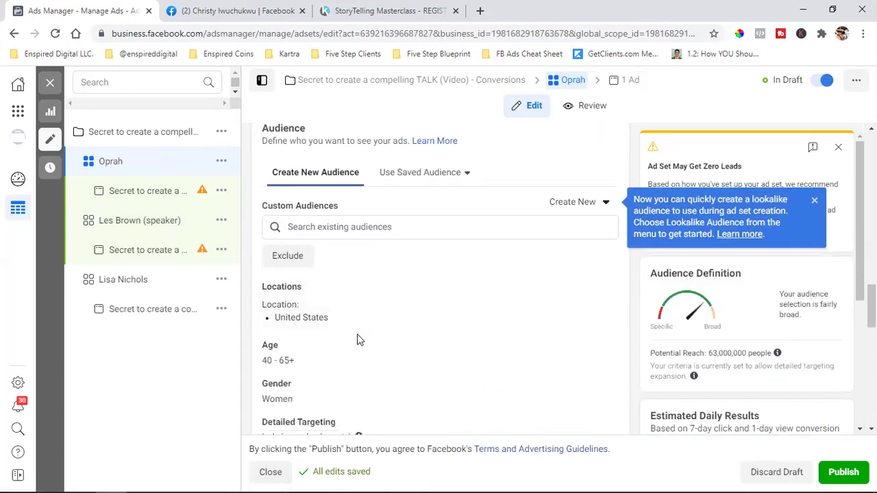
scroll(360, 339, down, 2)
click(596, 362)
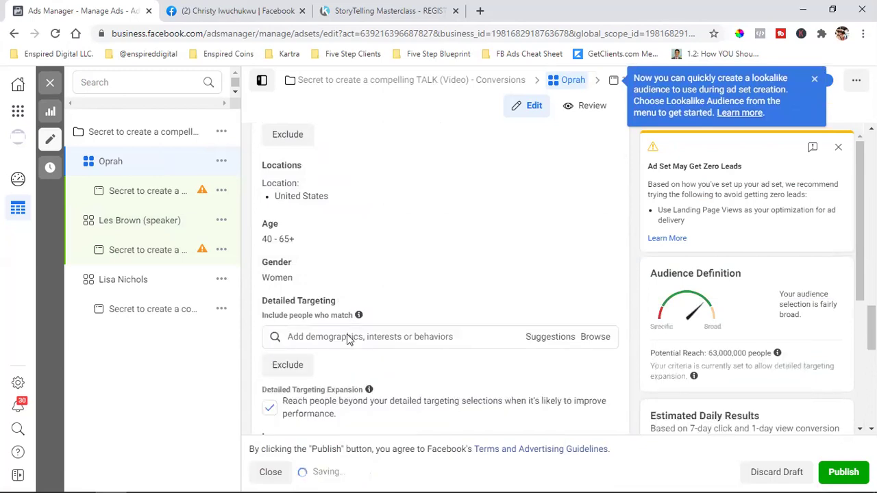
click(346, 337)
text(oprah)
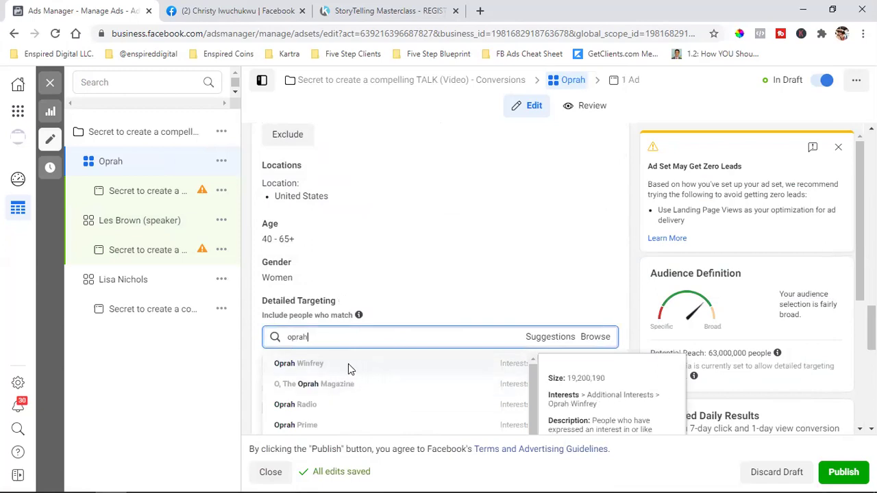
click(348, 364)
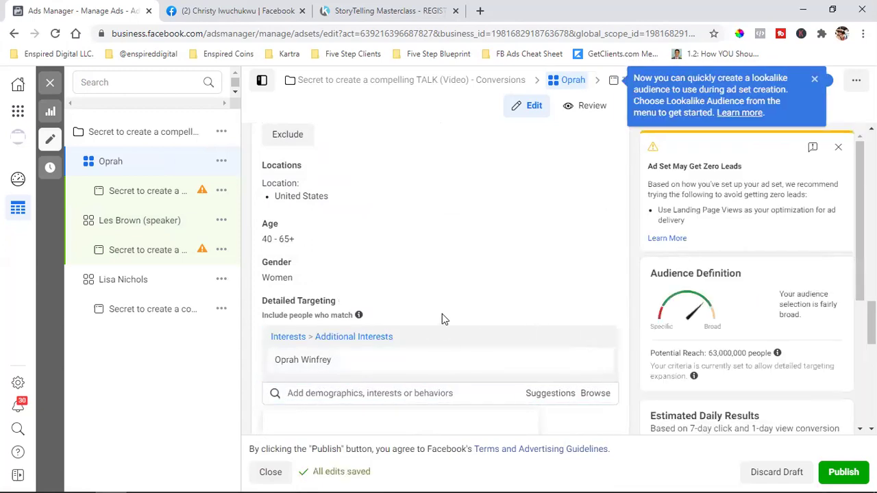
scroll(441, 318, up, 15)
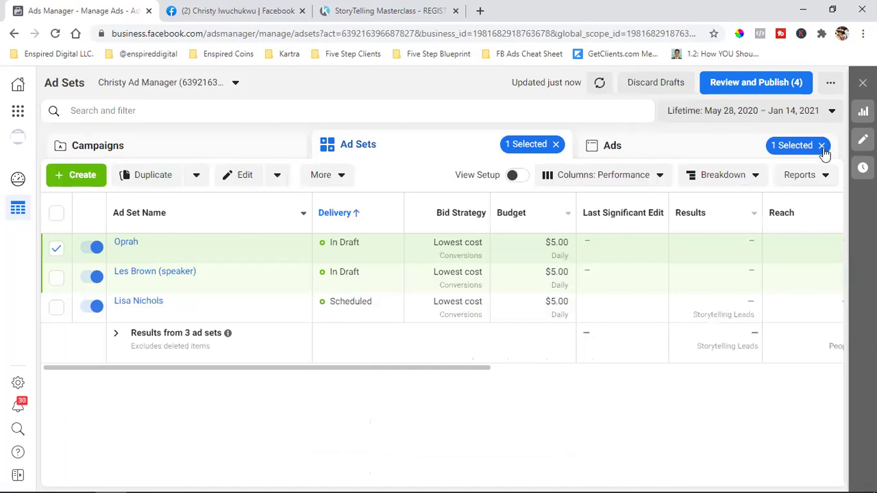
- Clear the ad selection and duplicate the Oprah ad set within its original campaign, making 1 copy
click(822, 146)
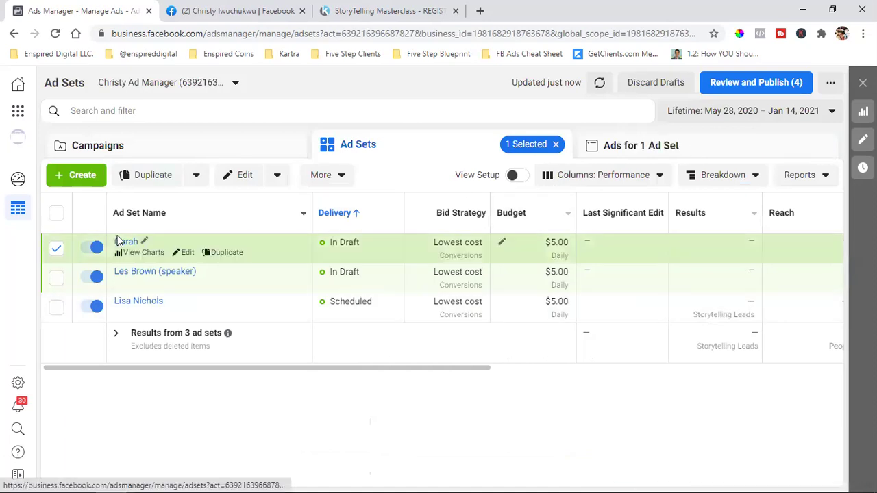
click(221, 253)
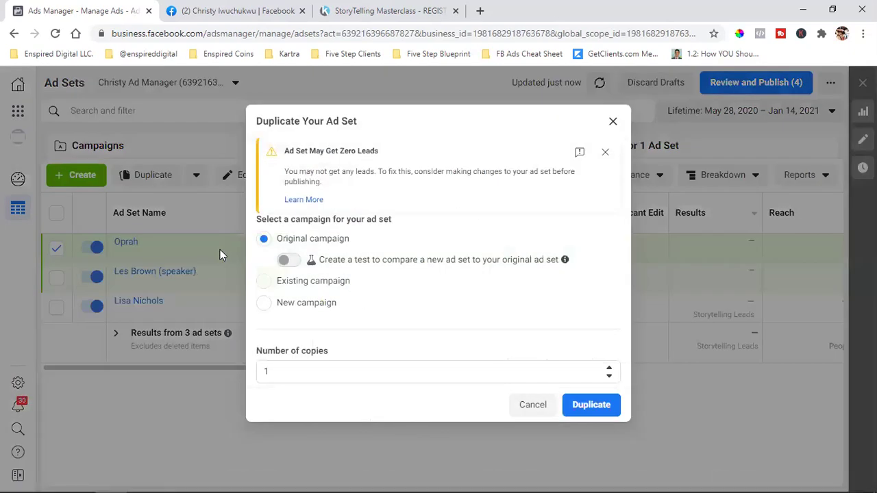
click(594, 406)
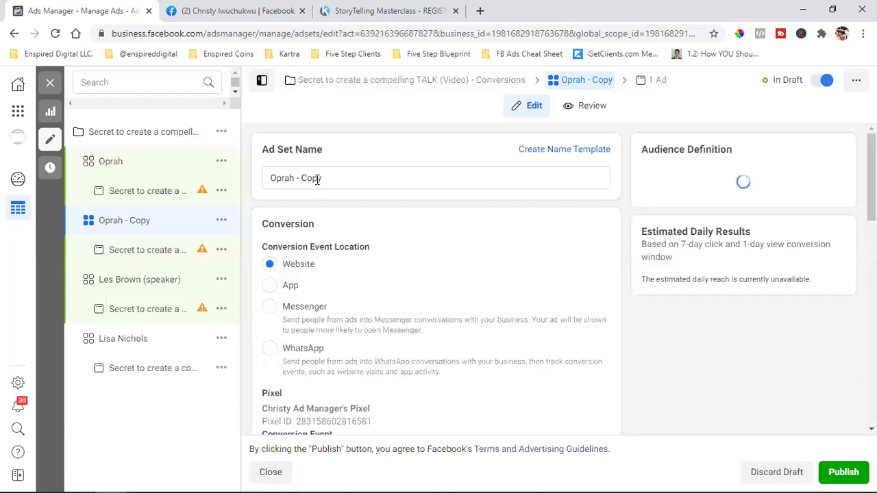
- Name the duplicated Oprah ad set Sana Afouaiz
triple_click(317, 179)
text(Sa)
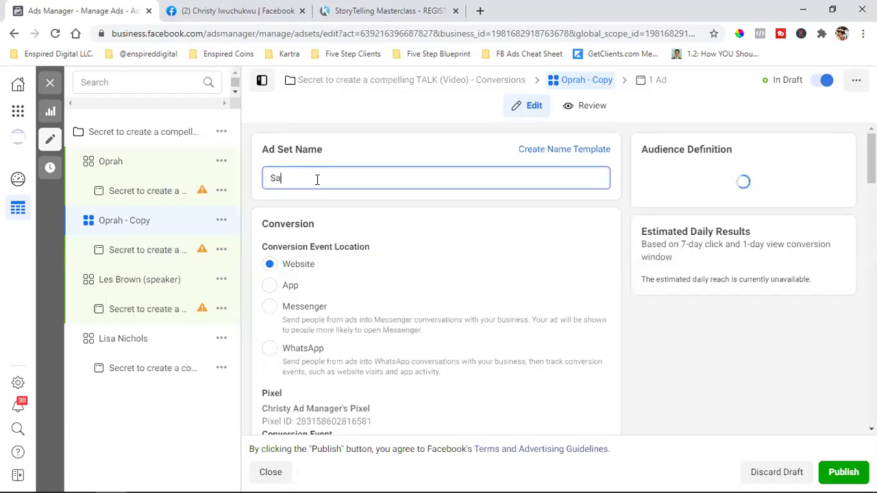
text(na A)
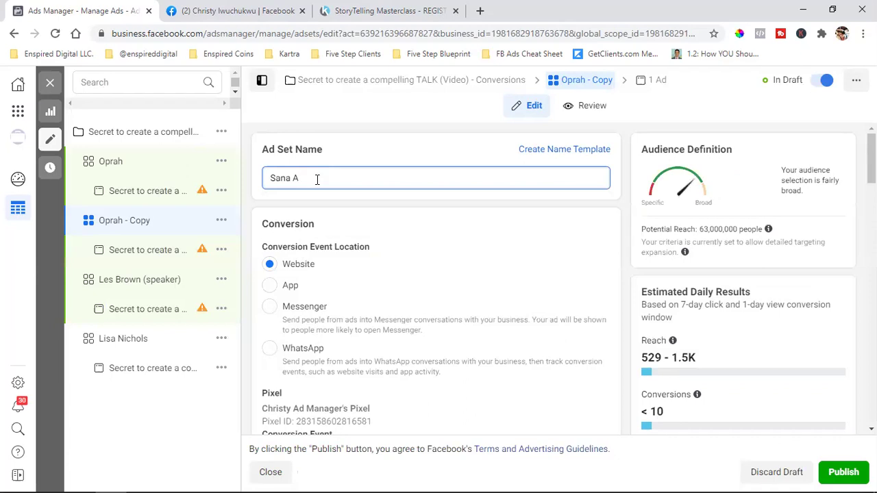
text(fou)
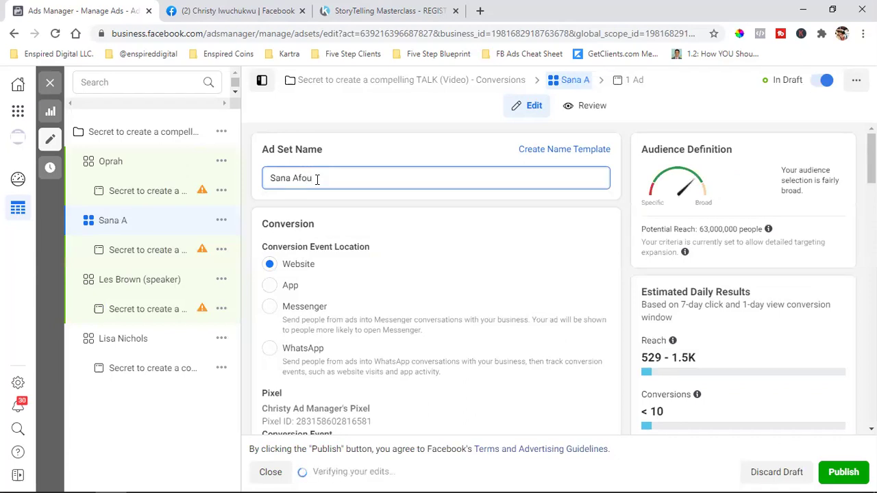
text(az)
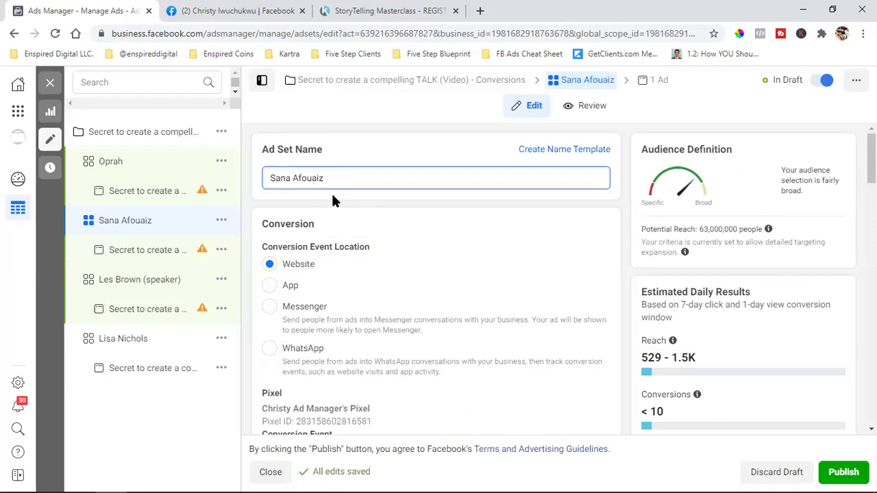
- Remove the Oprah Winfrey interest from the duplicated ad set's detailed targeting
scroll(391, 245, down, 15)
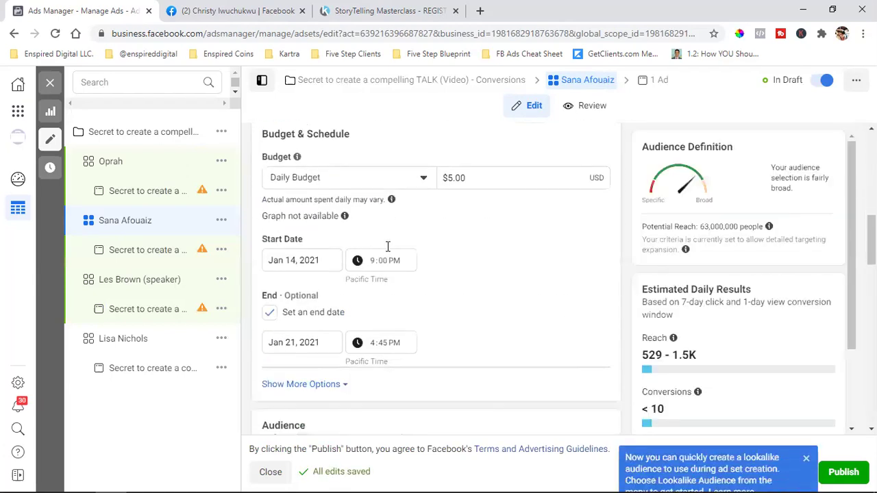
scroll(327, 346, down, 1)
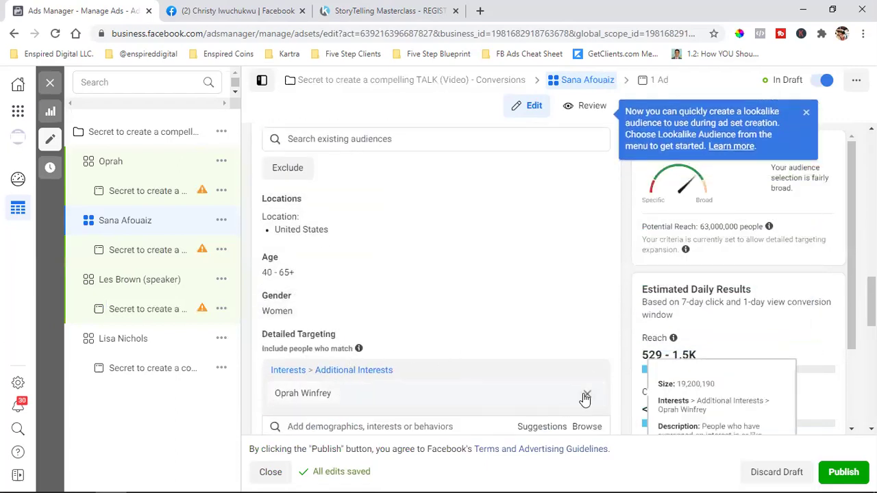
click(586, 396)
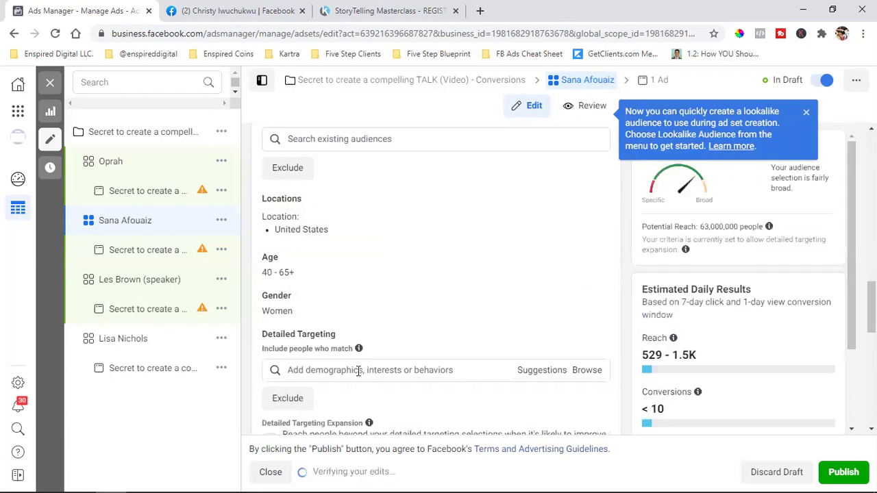
- Try to find a Sana Afouaiz interest for the detailed targeting and clear the search text
click(358, 370)
text(sana )
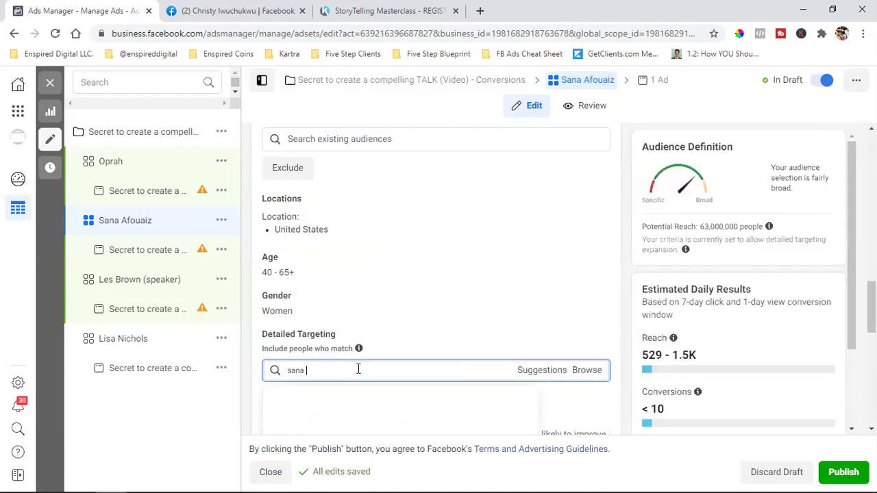
text(af)
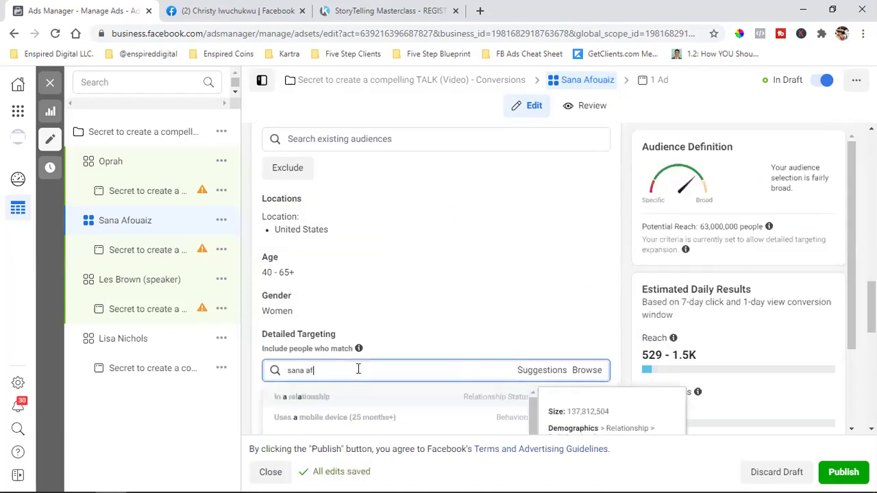
text(ou)
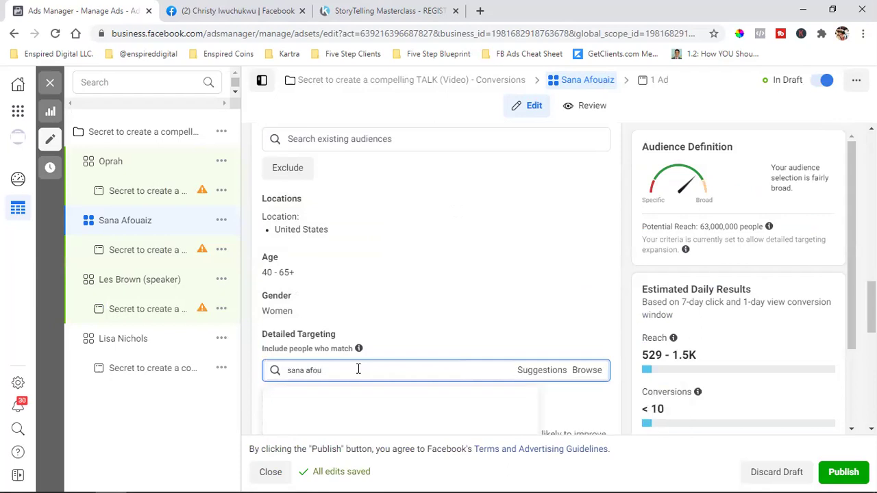
text(aiz)
scroll(363, 368, down, 2)
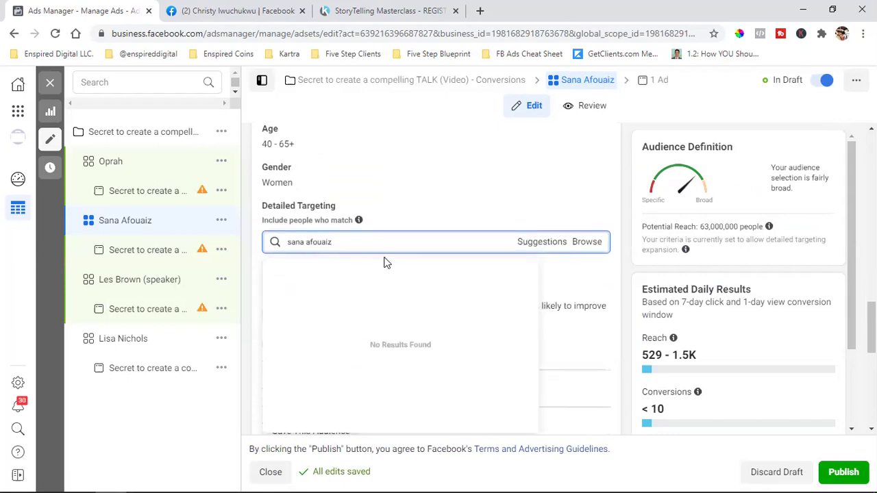
triple_click(330, 244)
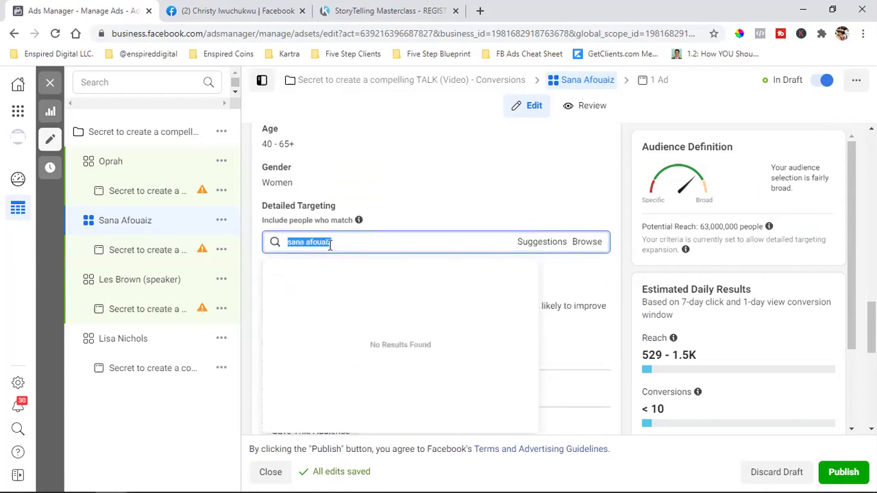
key(BackSpace)
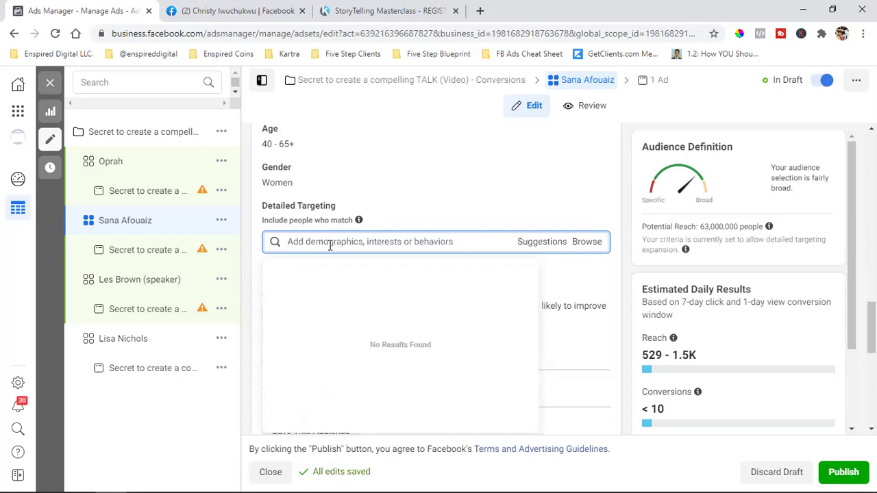
- Add Tony Robbins as an interest in the ad set's detailed targeting
text(tony r)
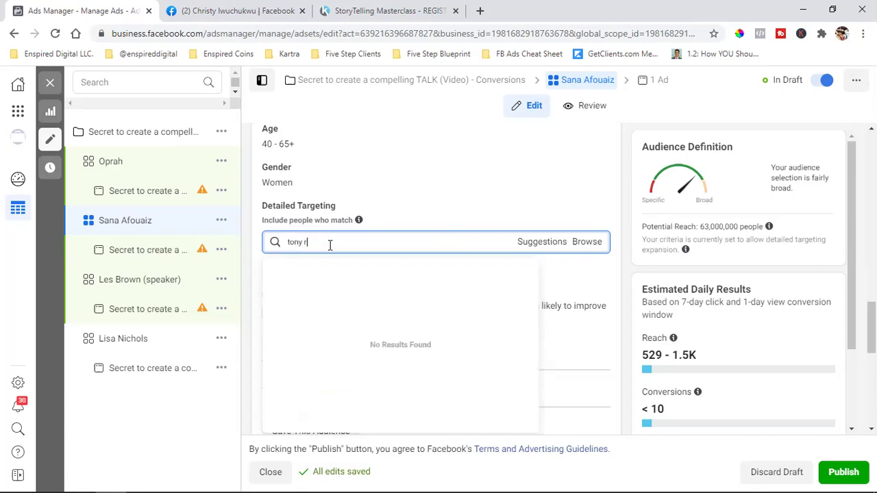
text(obbins)
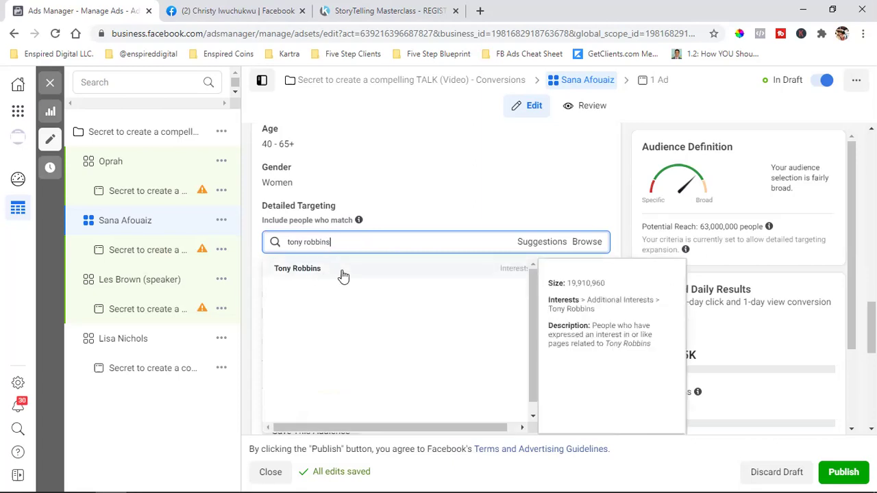
click(343, 274)
- Copy the interest's name, rename the duplicated ad set Tony Robbins with it, and close the editor
double_click(308, 266)
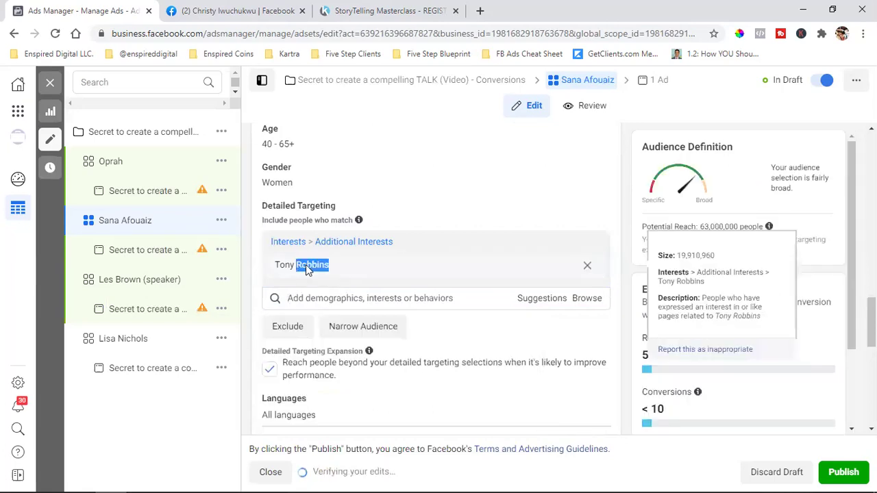
triple_click(305, 265)
right_click(306, 264)
click(308, 278)
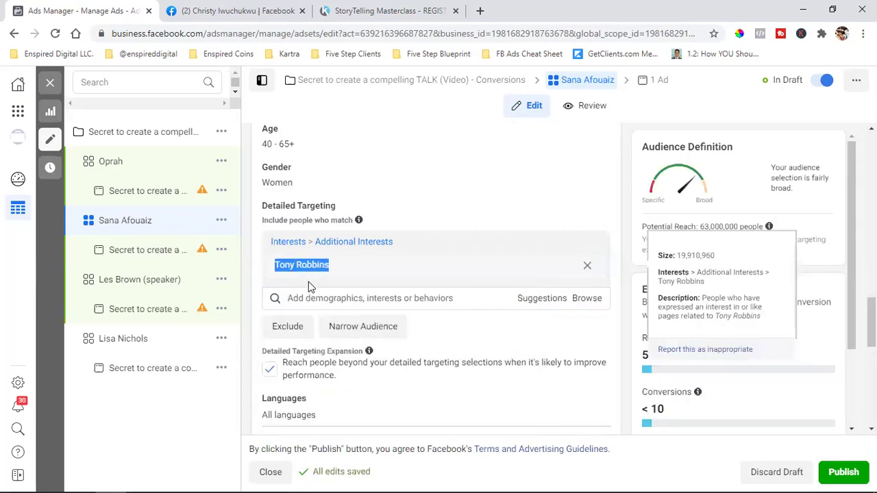
scroll(308, 286, up, 15)
double_click(298, 180)
triple_click(300, 179)
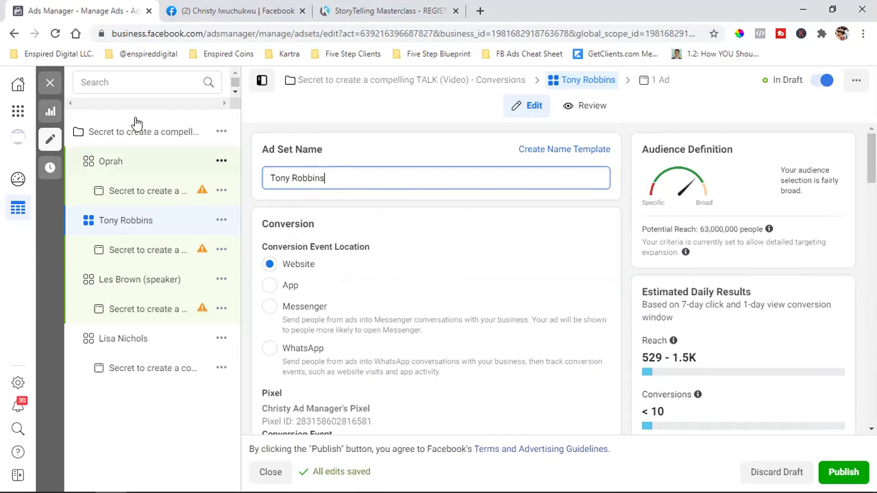
click(49, 85)
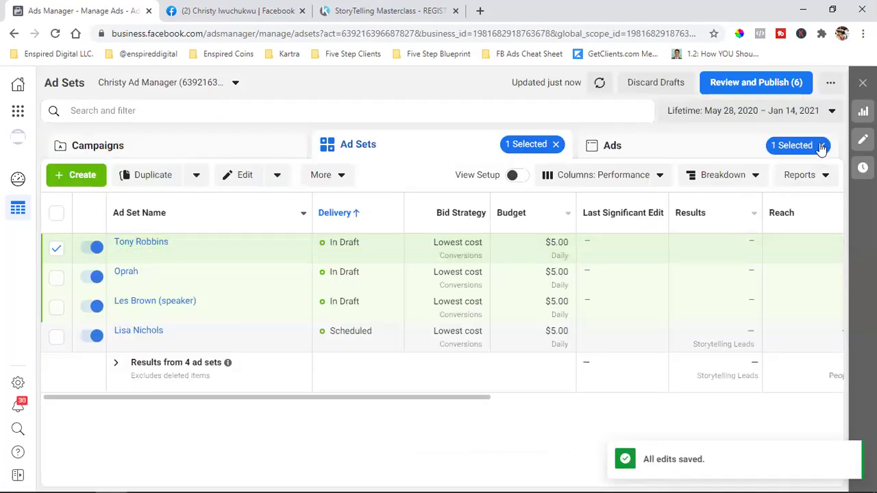
- Clear the ad selection and check the delivery status of the ad in the Lisa Nichols ad set
click(822, 145)
click(644, 146)
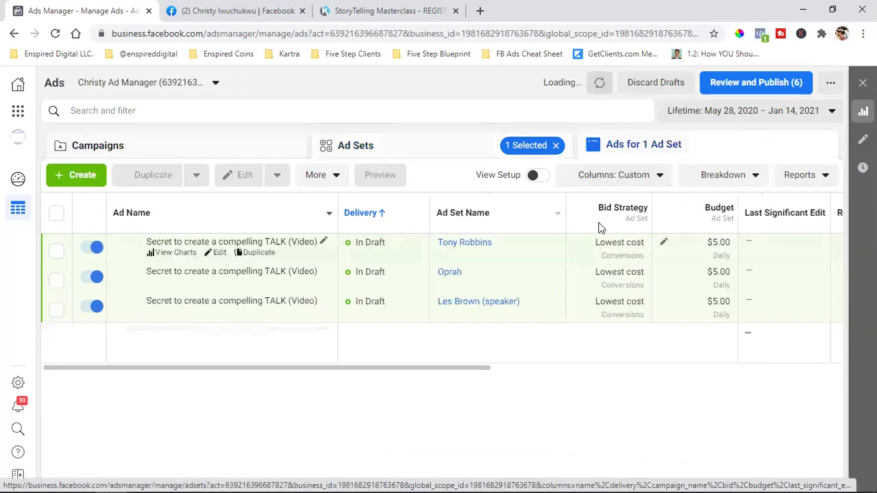
click(413, 141)
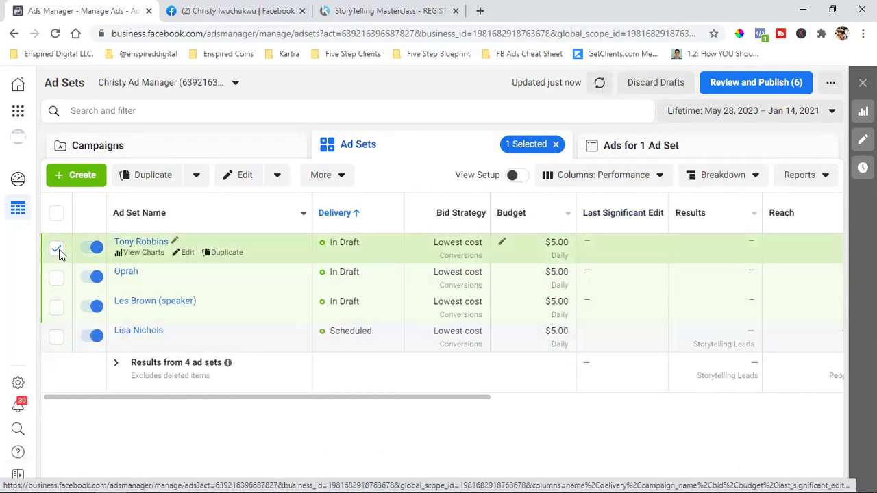
click(55, 336)
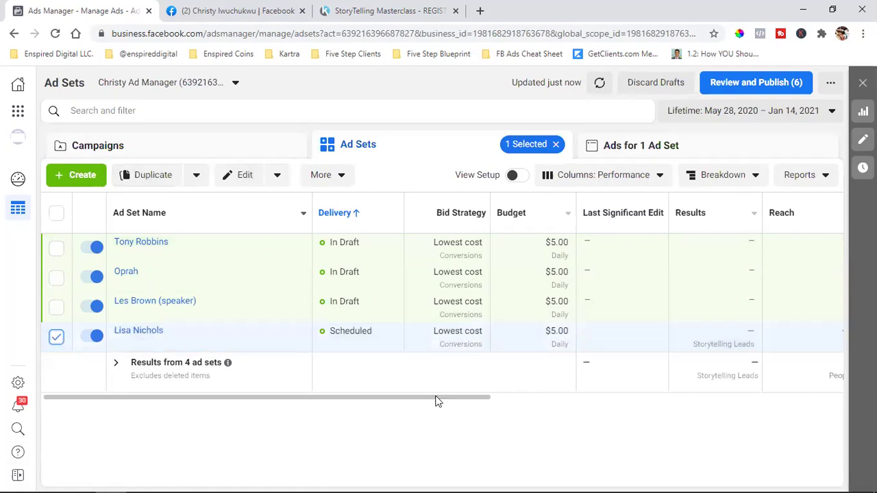
click(630, 155)
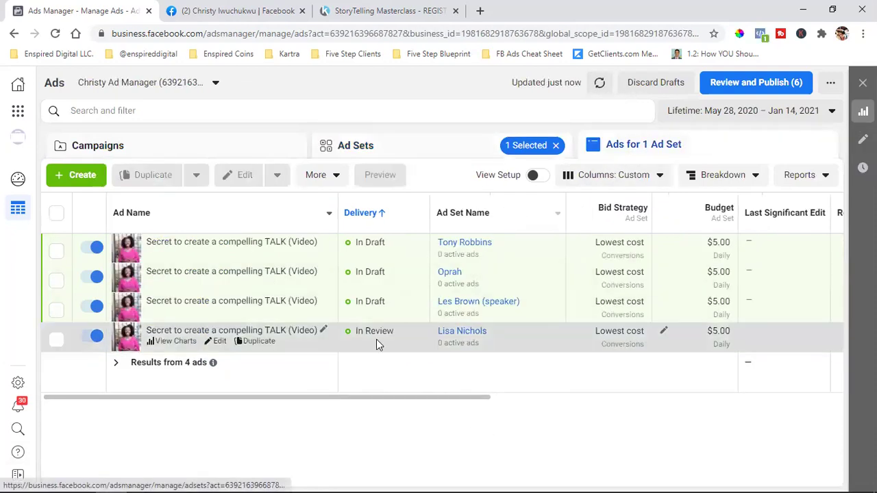
triple_click(376, 334)
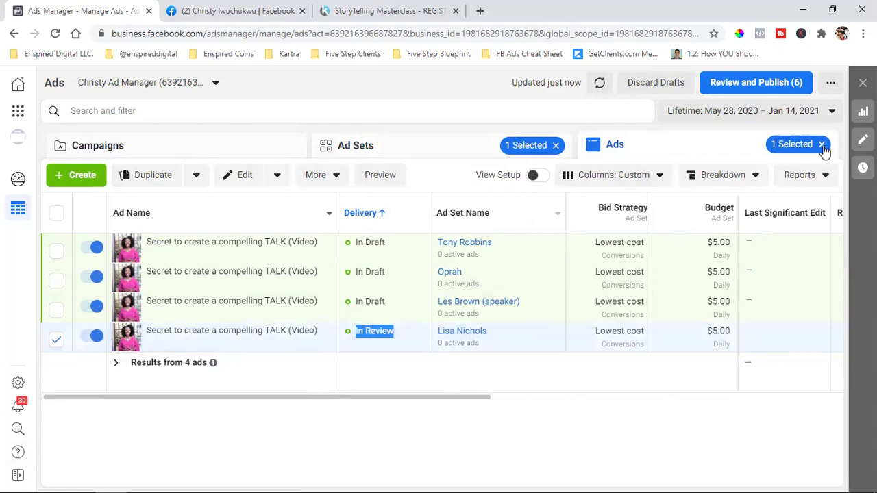
- Return to the ad sets, review the draft items for errors, and close the review without publishing
click(431, 151)
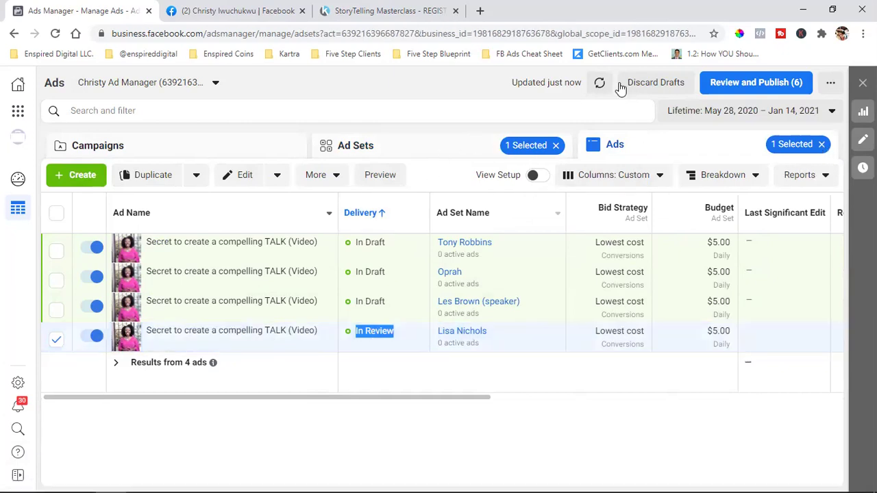
click(747, 85)
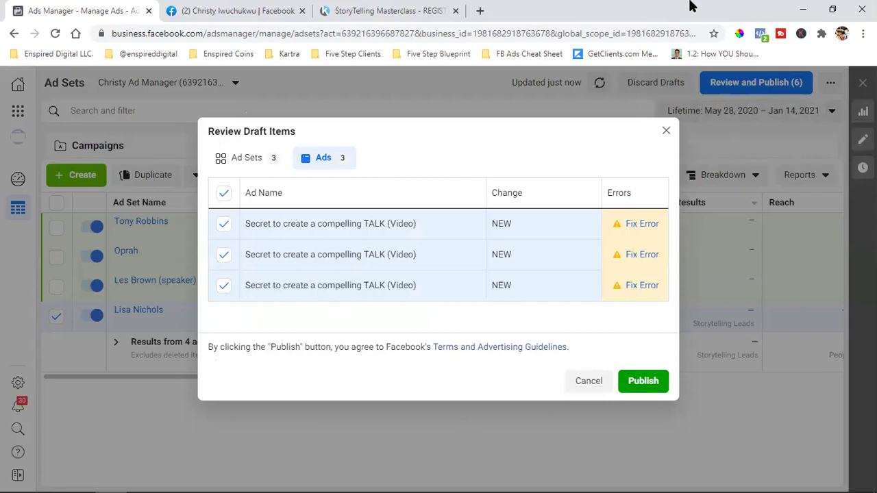
click(666, 132)
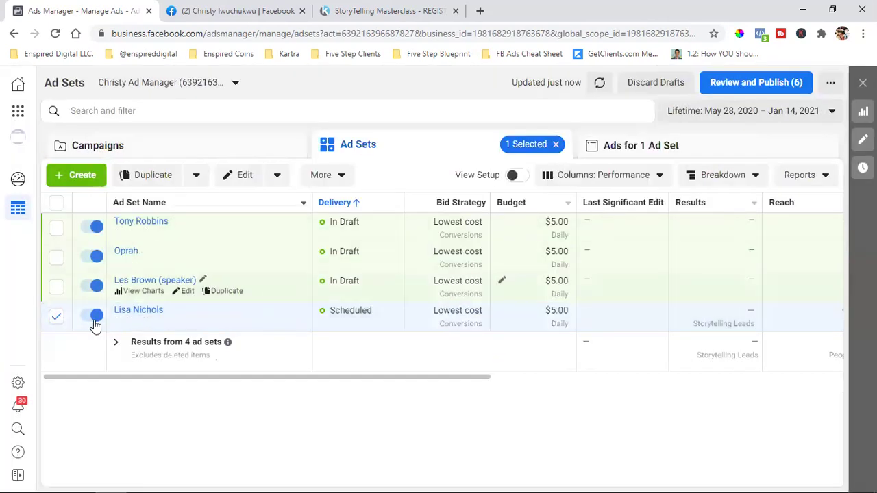
- Select the Tony Robbins ad set instead of Lisa Nichols, open it for editing, and go to its ad
click(57, 318)
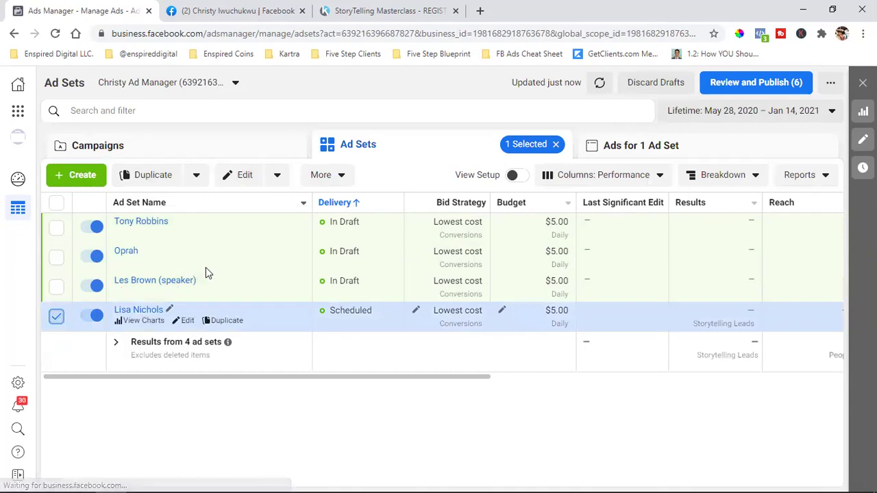
click(281, 228)
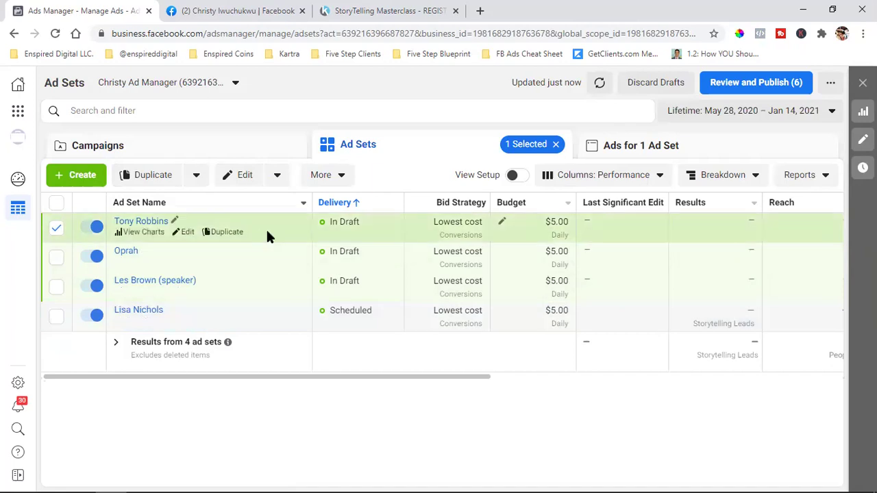
click(187, 233)
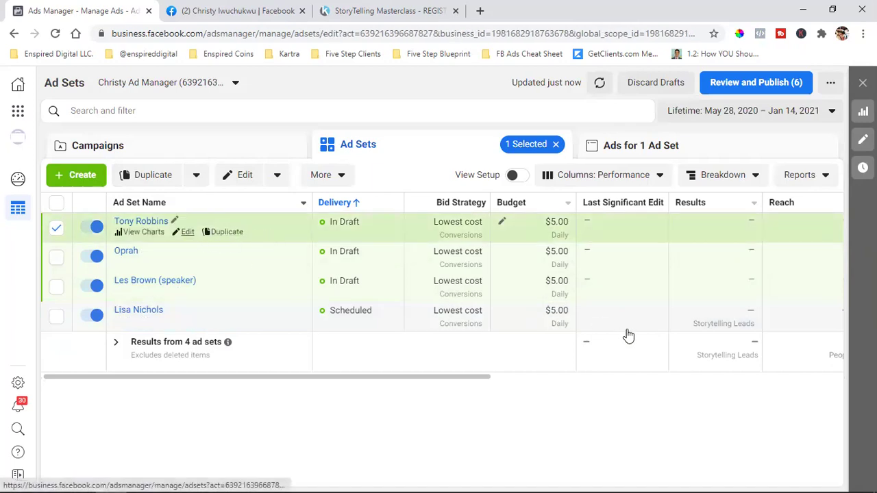
scroll(628, 335, down, 1)
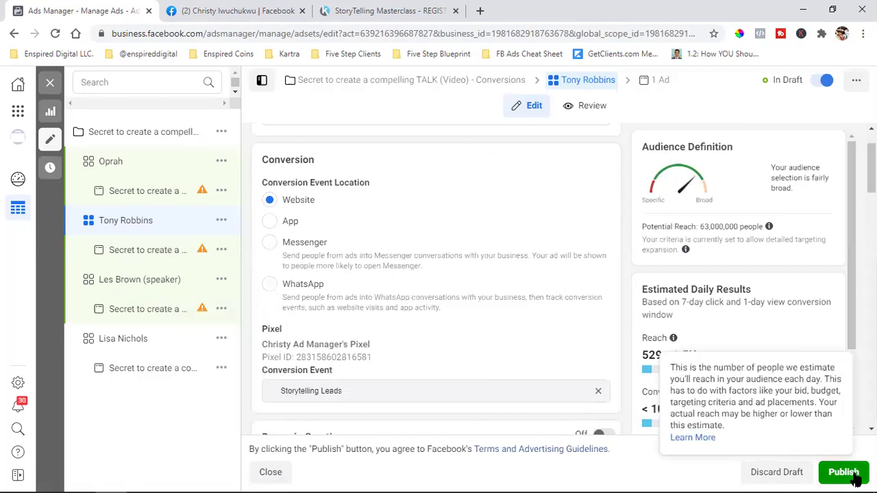
click(130, 252)
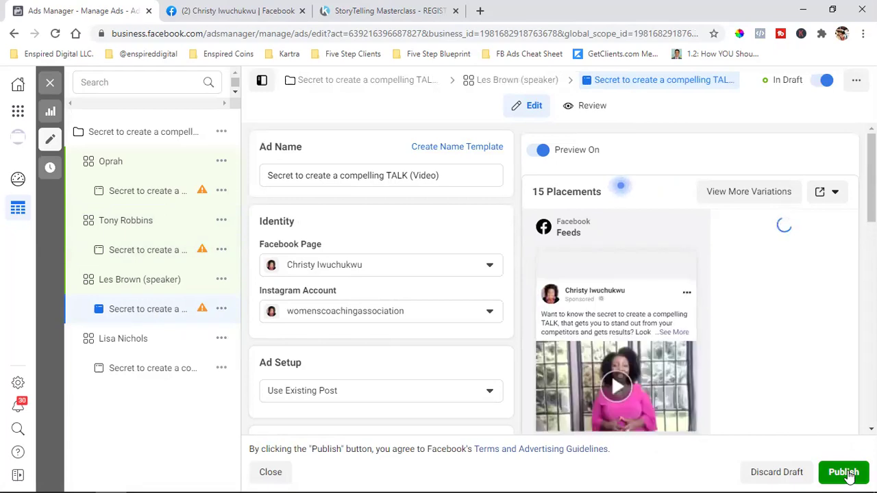
- Close the ad editor, clear the ad selection, and check the Lisa Nichols ad set's delivery status
click(50, 83)
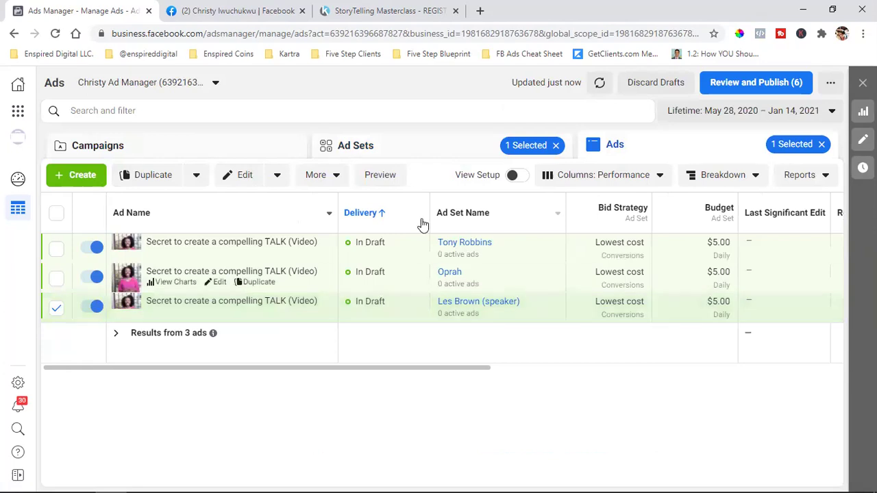
click(821, 144)
click(425, 152)
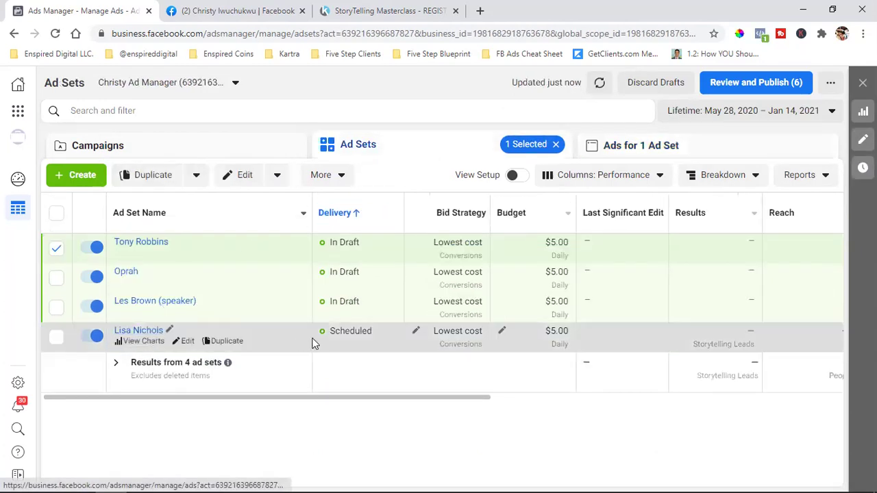
double_click(356, 334)
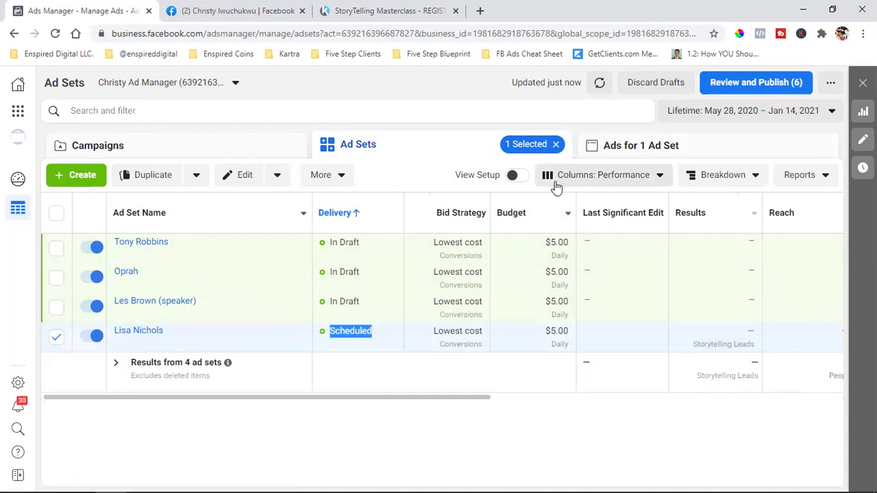
- Delete the saved Storytelling Campaign column preset and close the list of presets
click(638, 180)
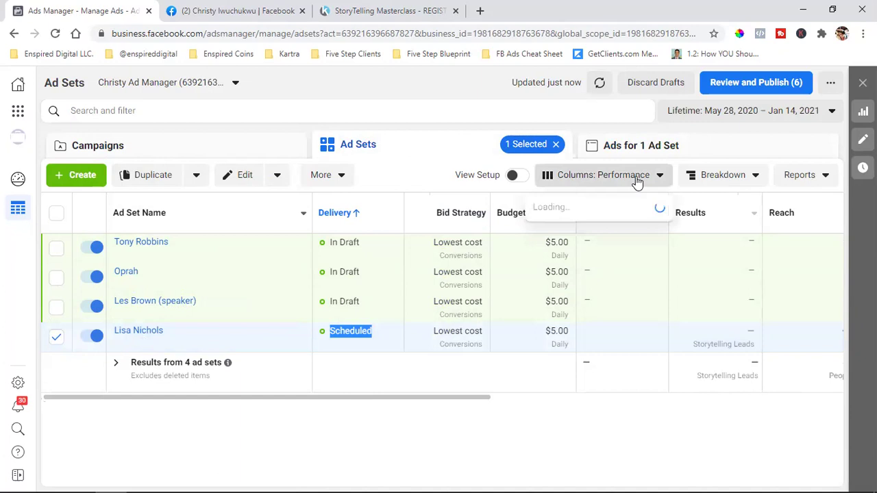
scroll(609, 348, down, 1)
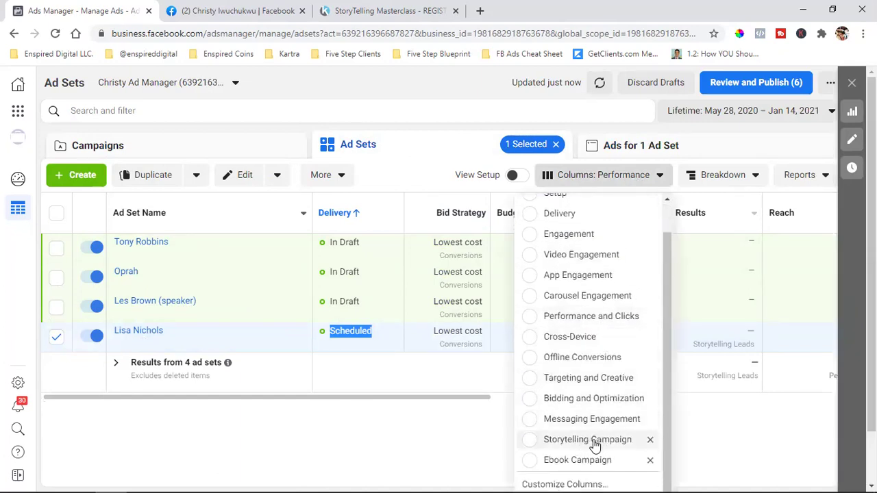
click(650, 441)
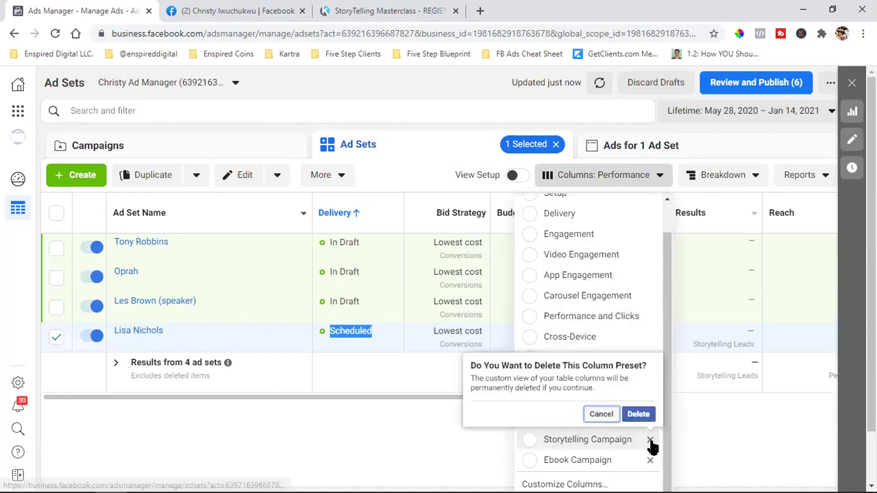
click(637, 415)
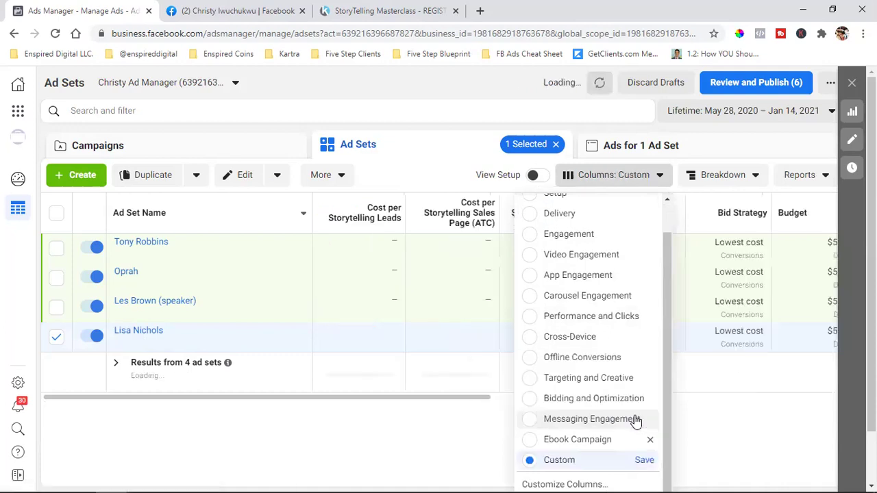
scroll(612, 363, down, 1)
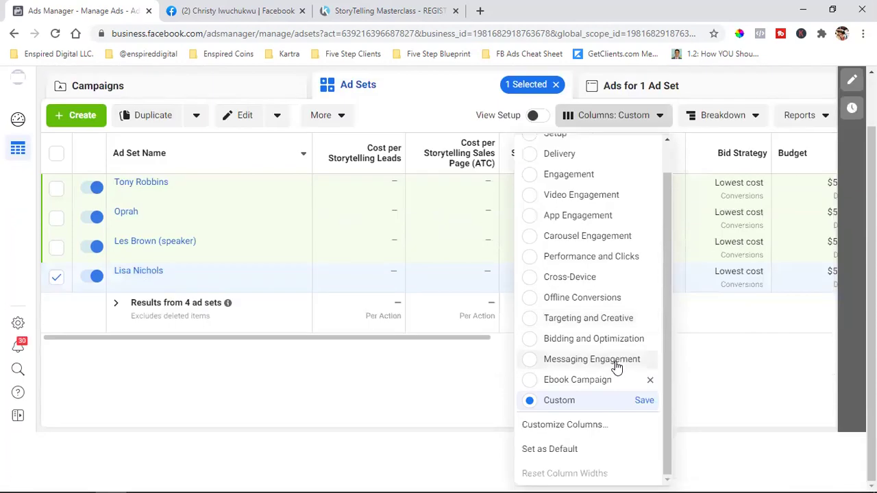
click(355, 396)
- Return to the campaigns, clear the ad set selection, and apply the Performance (Default) column preset
click(218, 152)
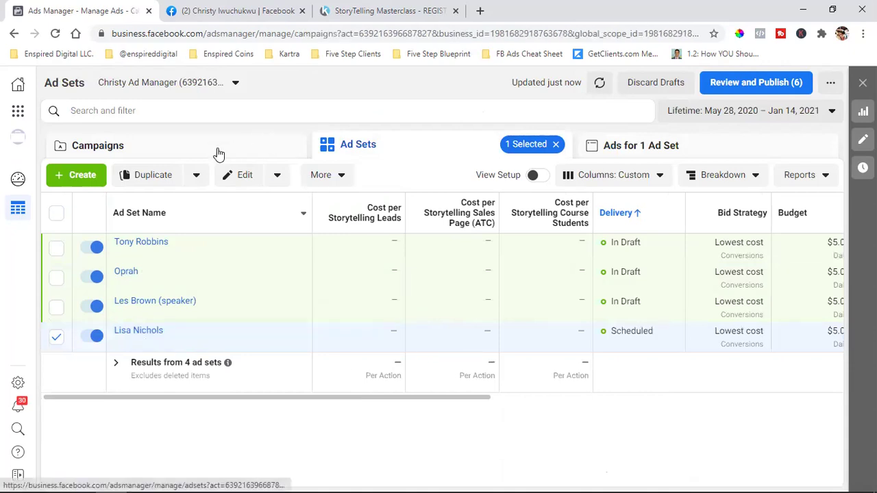
click(558, 147)
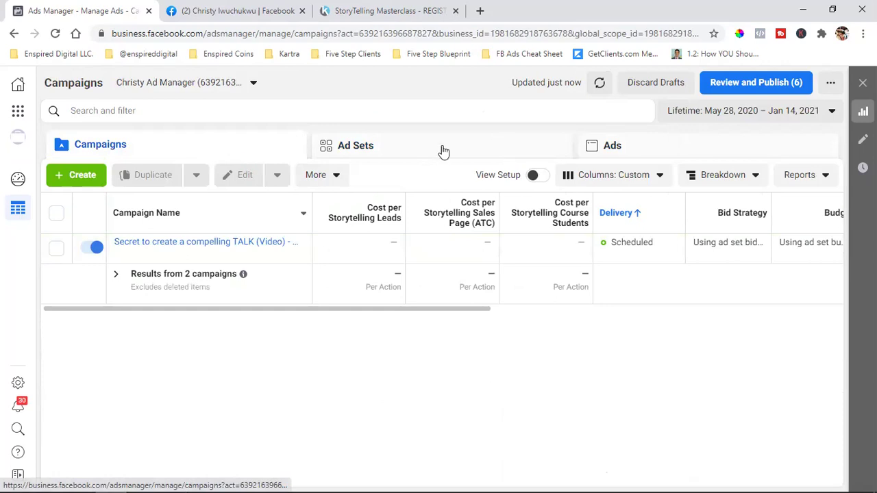
click(620, 177)
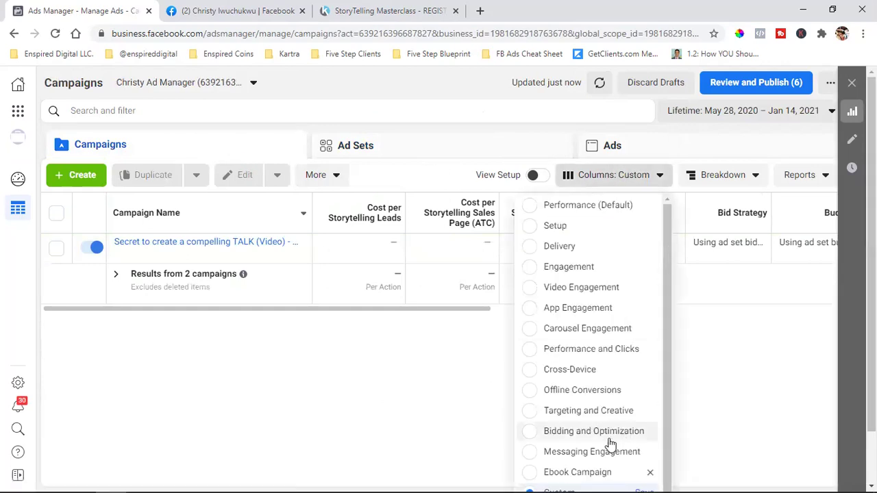
click(574, 213)
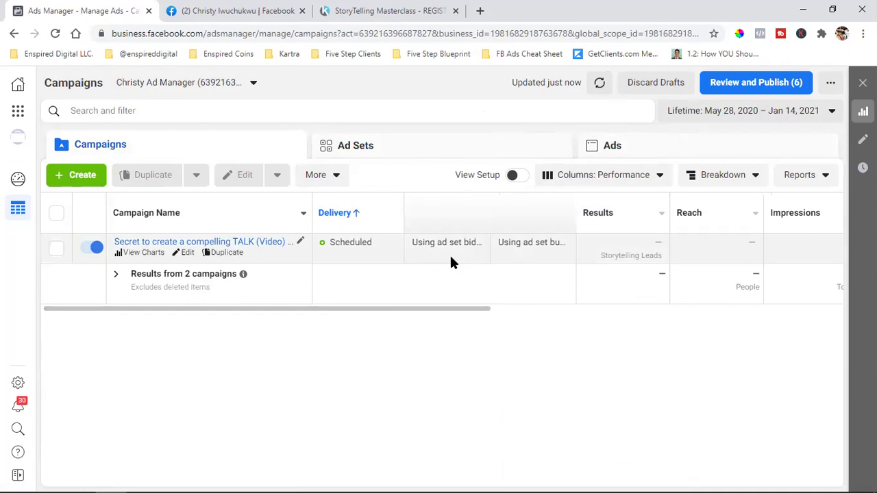
- Check the delivery statuses at the ad set and ad levels, and return to the campaigns
click(477, 156)
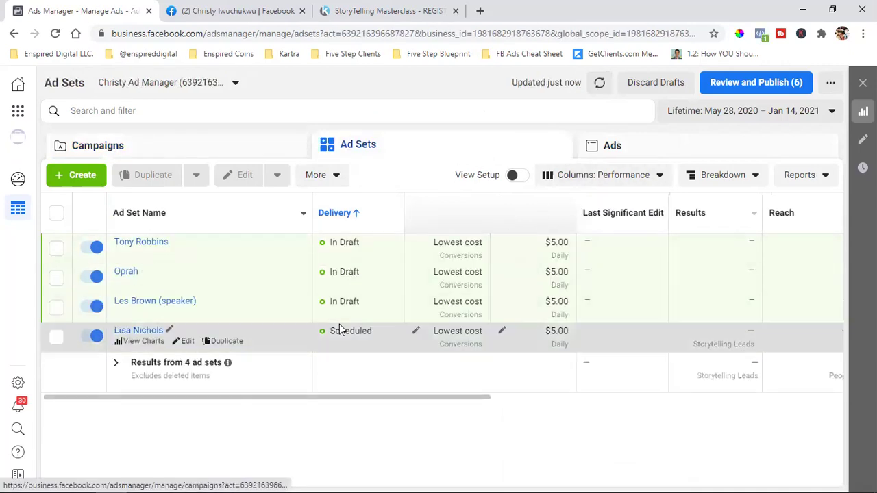
click(617, 158)
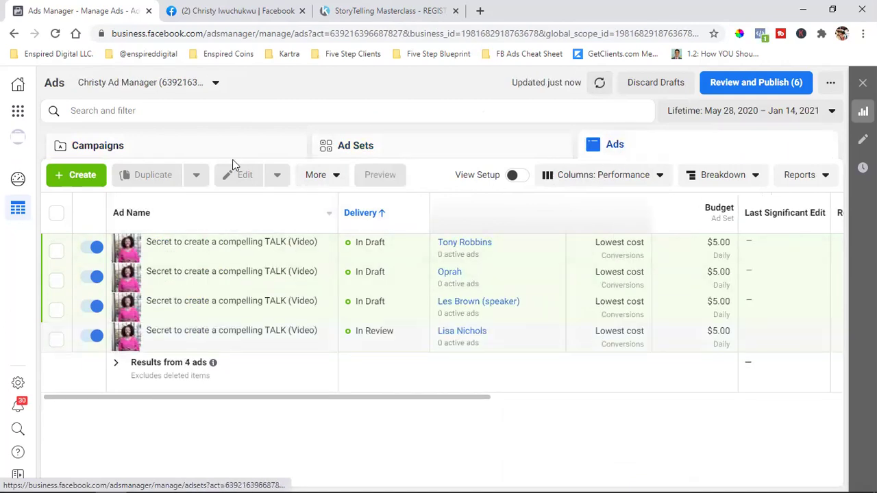
click(212, 147)
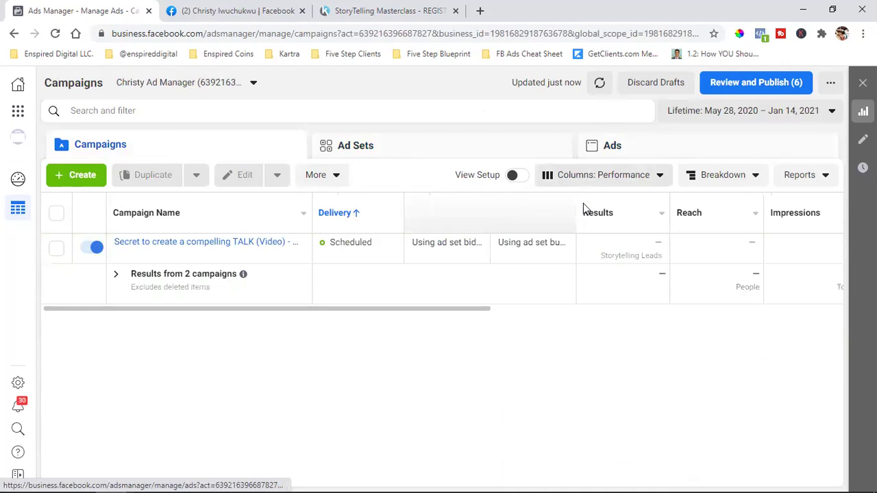
- Open the column customization, review the available and selected columns, and close it without applying changes
click(609, 176)
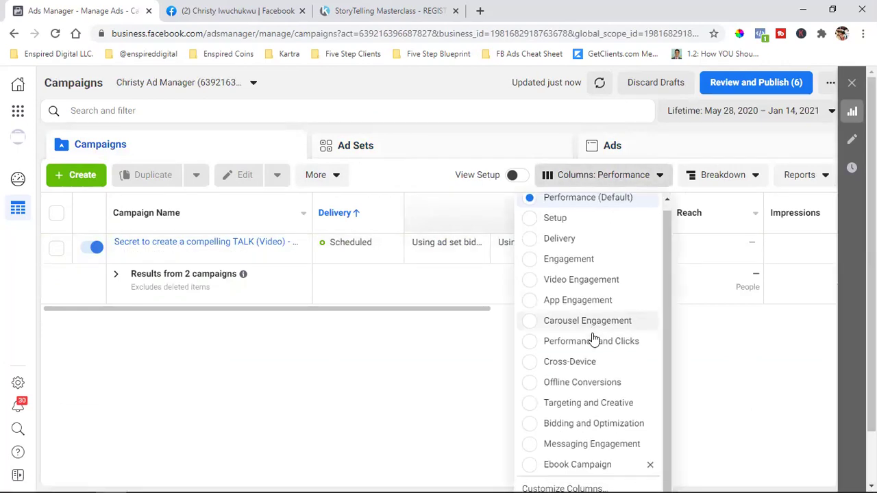
scroll(594, 342, down, 2)
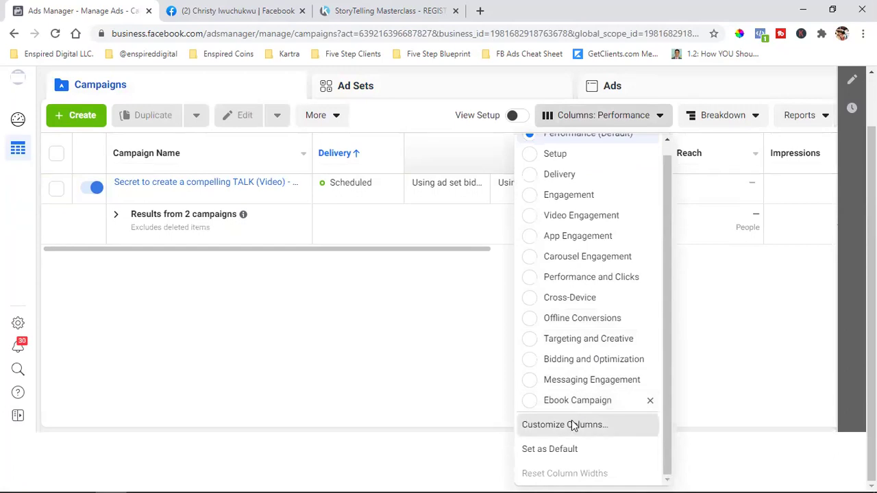
click(573, 425)
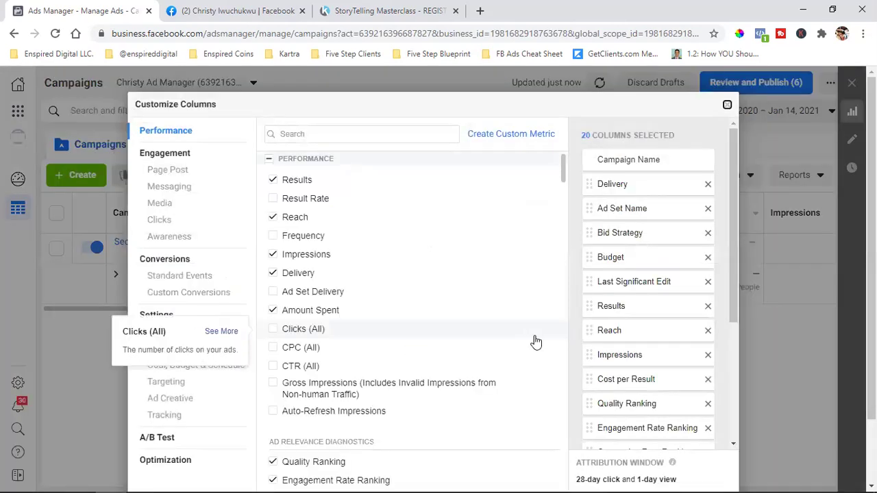
scroll(649, 327, down, 3)
scroll(649, 327, up, 3)
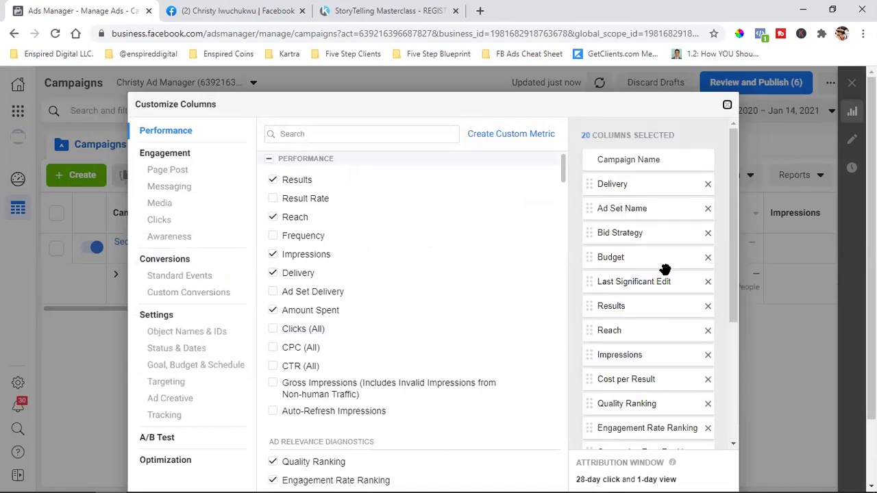
scroll(647, 208, down, 3)
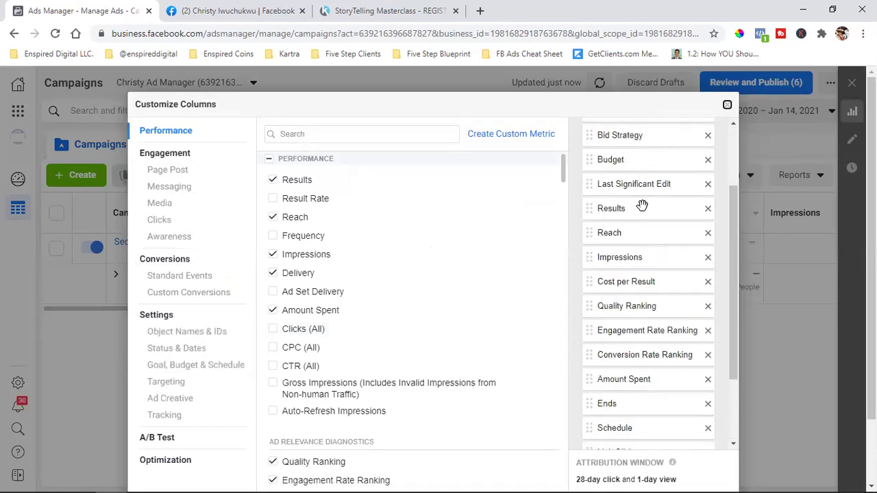
scroll(656, 348, up, 3)
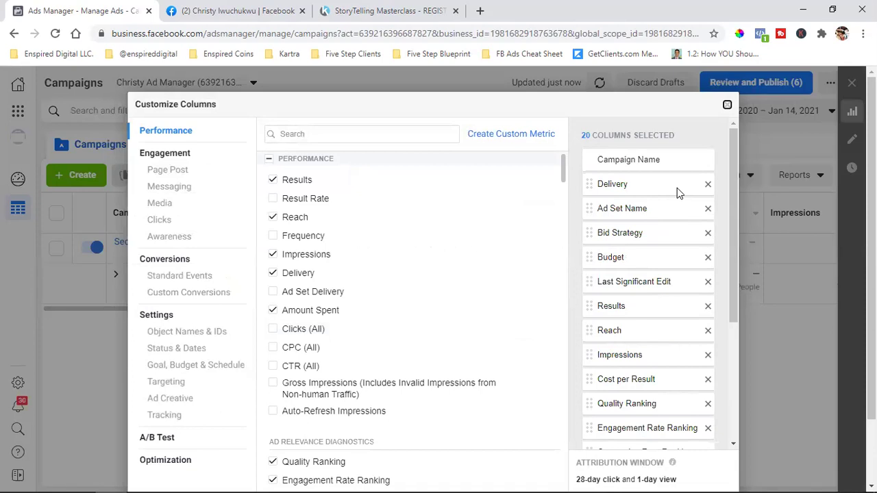
key(Escape)
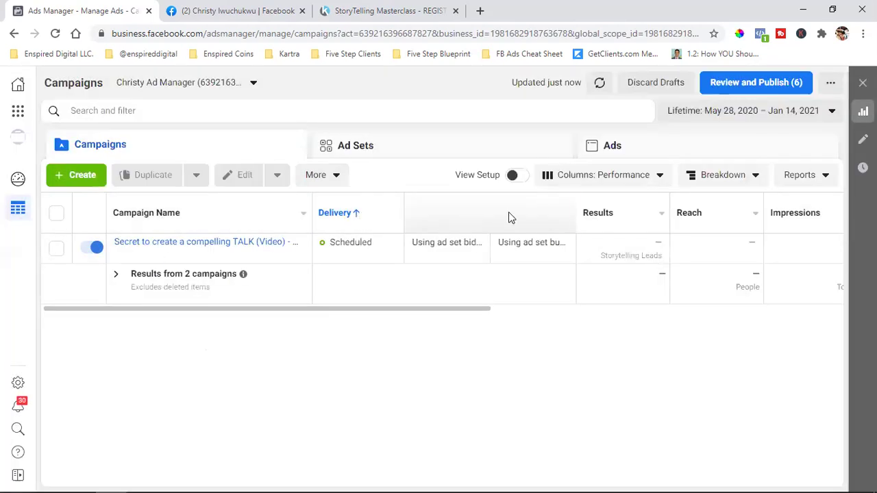
- Examine the Performance columns across the campaign, ad set and ad tables, and return to the campaigns
drag(395, 310, 784, 309)
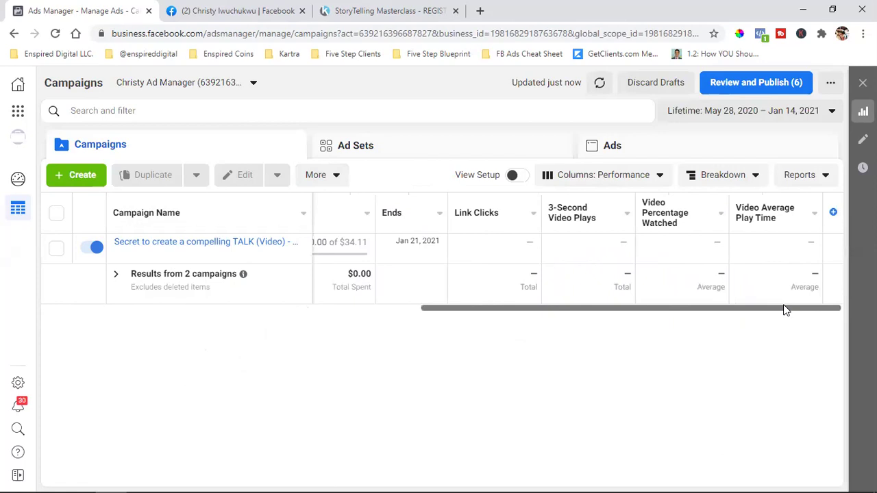
click(394, 157)
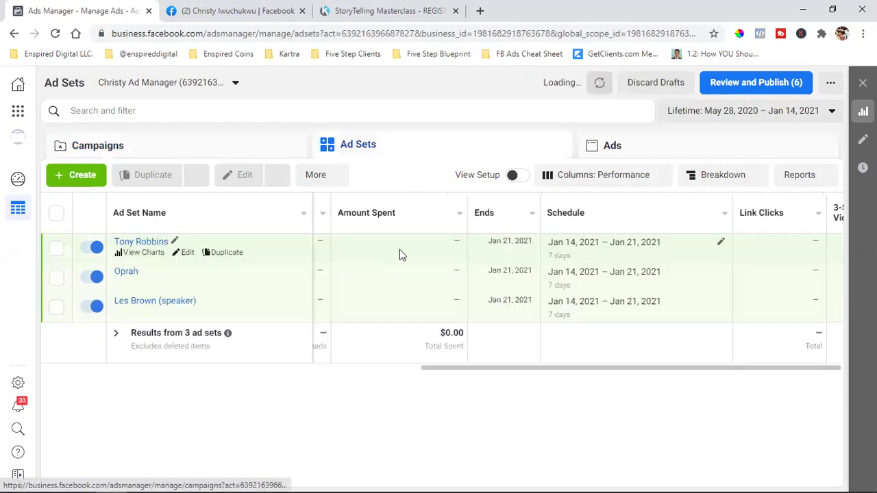
drag(531, 398, 139, 399)
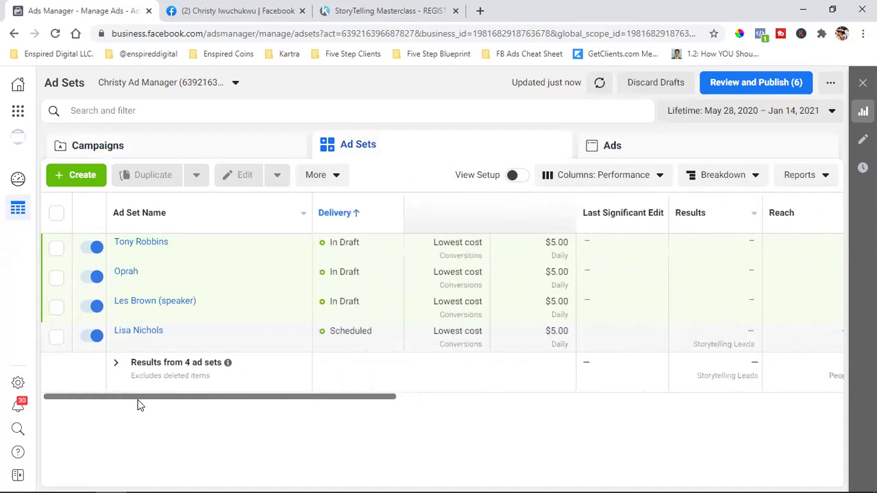
click(594, 161)
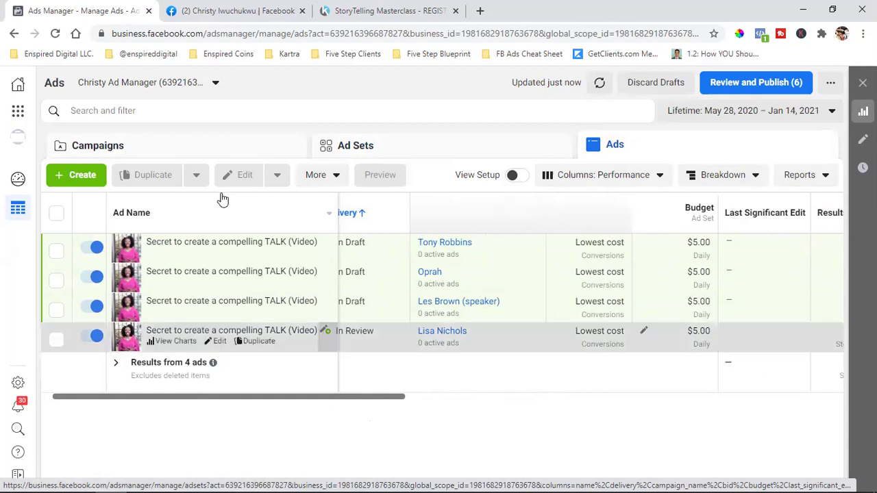
click(235, 145)
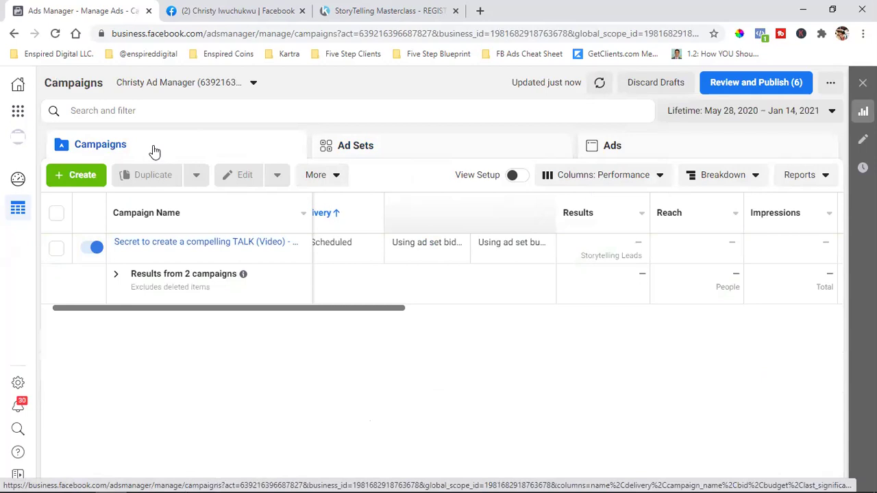
- Open the column customization and remove the Last Significant Edit, Results, Reach, Impressions and Cost per Result columns
click(601, 181)
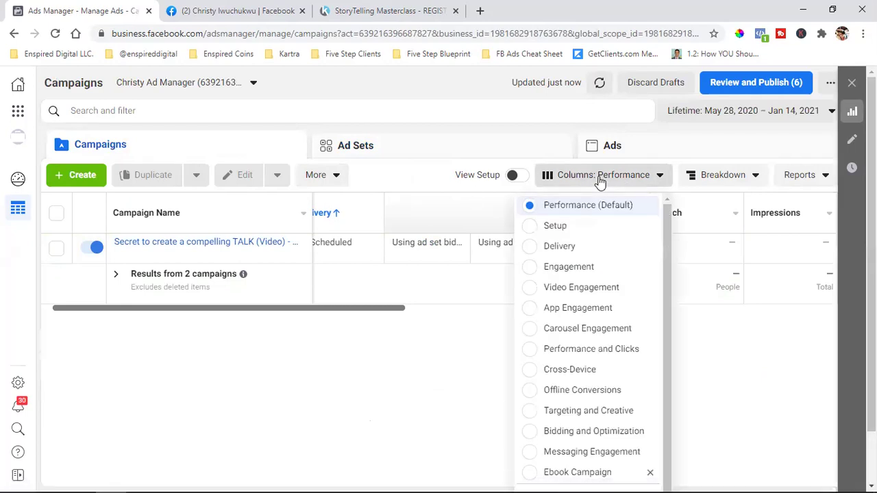
scroll(596, 383, down, 1)
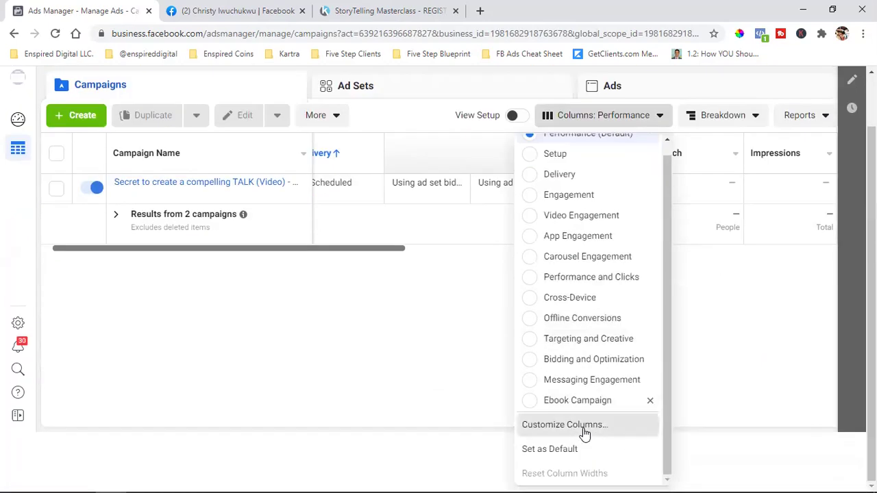
click(574, 422)
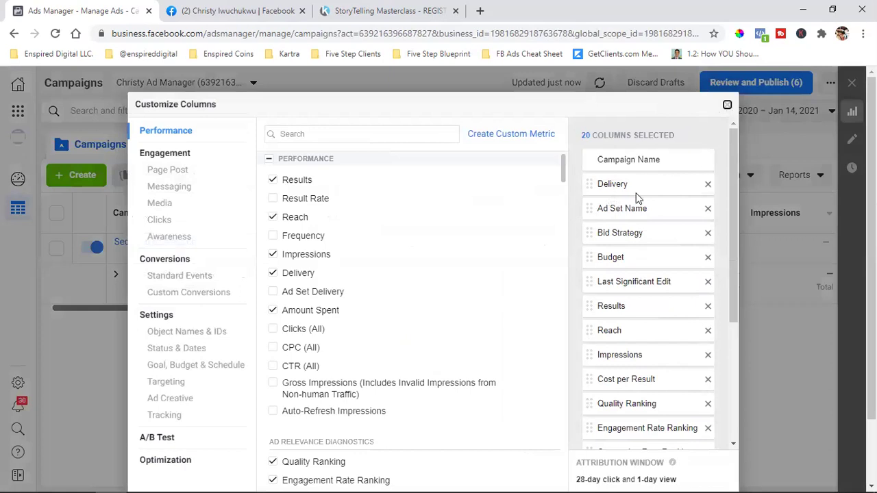
scroll(635, 196, down, 2)
scroll(636, 197, down, 2)
scroll(623, 251, down, 3)
scroll(631, 352, up, 5)
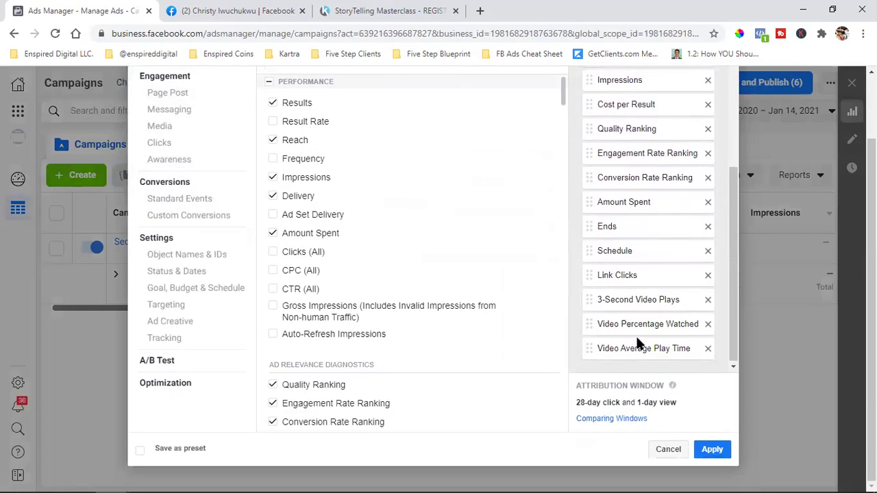
scroll(634, 254, up, 2)
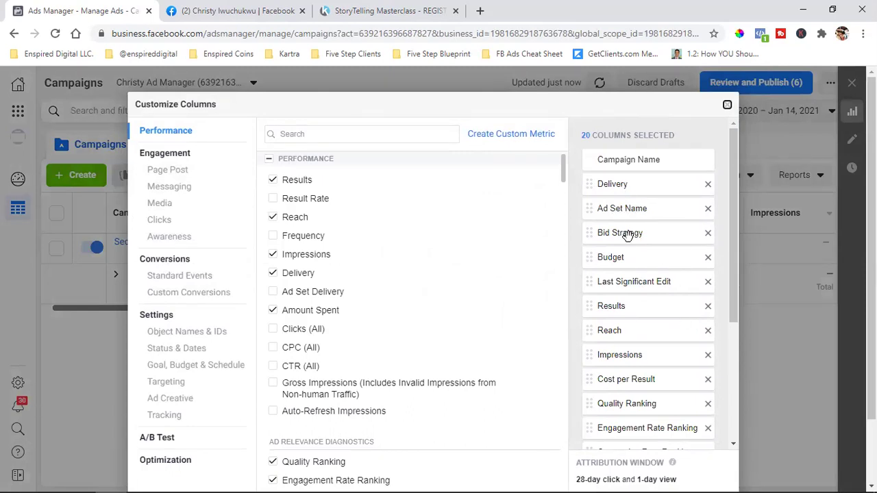
click(708, 282)
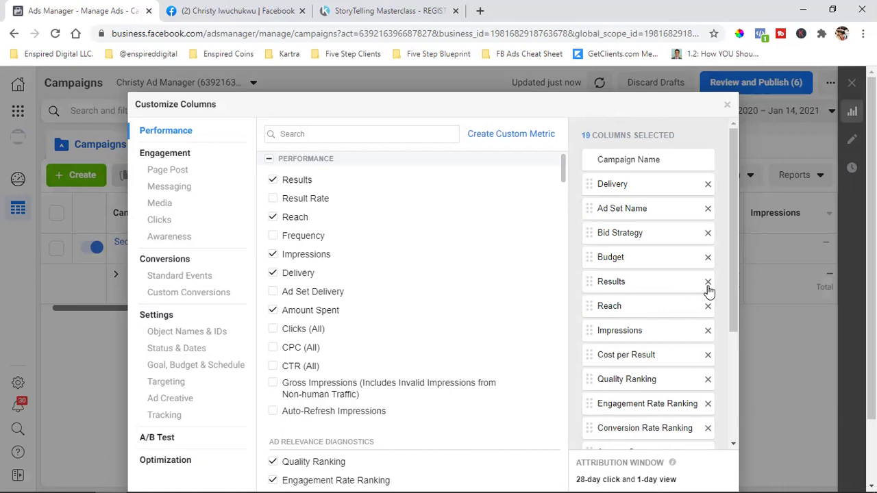
click(708, 282)
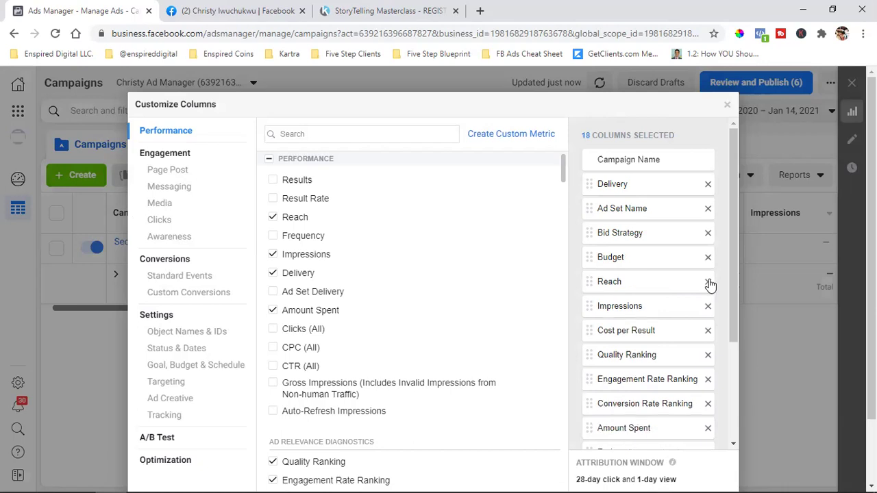
click(708, 282)
click(708, 282)
click(708, 282)
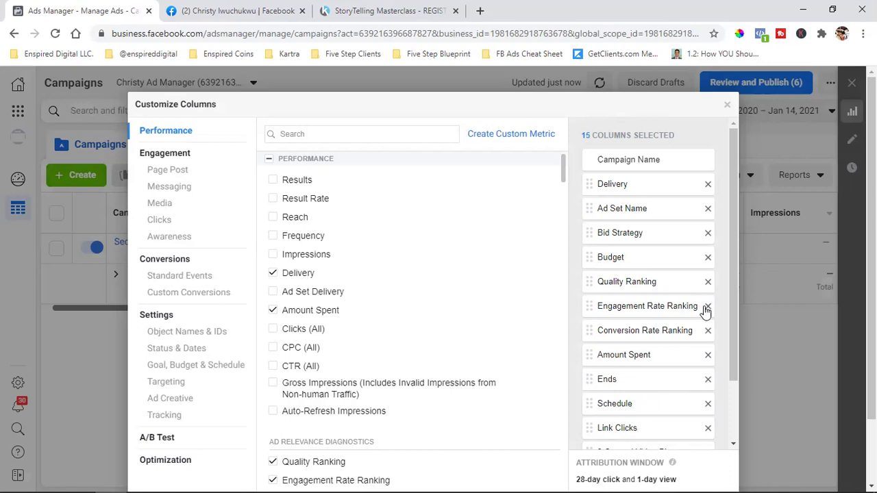
- Remove the Engagement Rate, Conversion Rate and Quality Ranking, Link Clicks, 3-Second Video Plays, Video Percentage Watched and Video Average Play Time columns
click(707, 309)
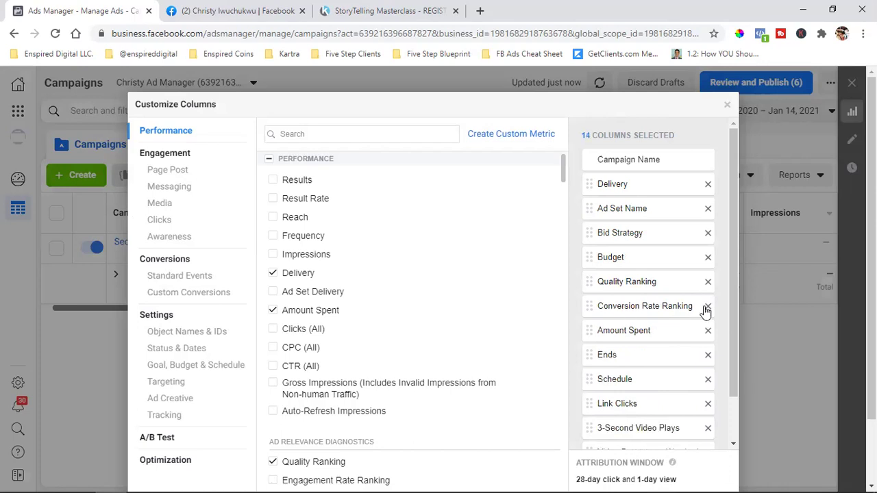
click(706, 307)
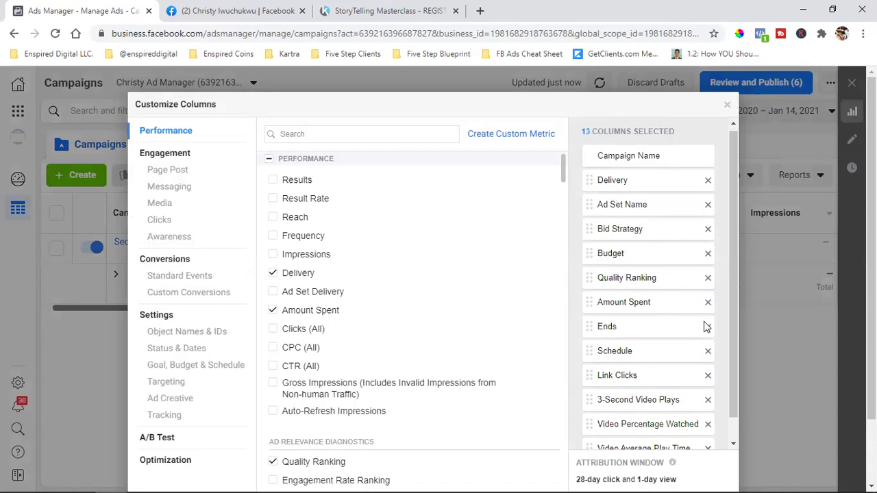
scroll(707, 322, down, 1)
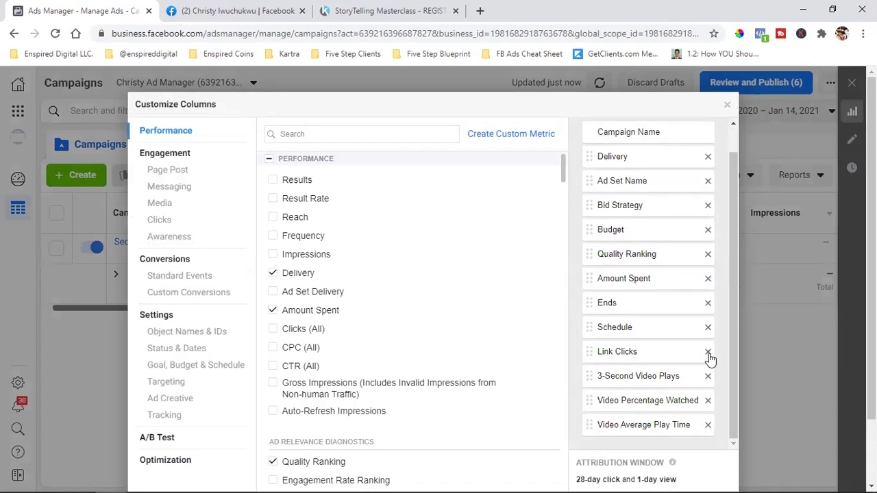
click(708, 353)
click(709, 377)
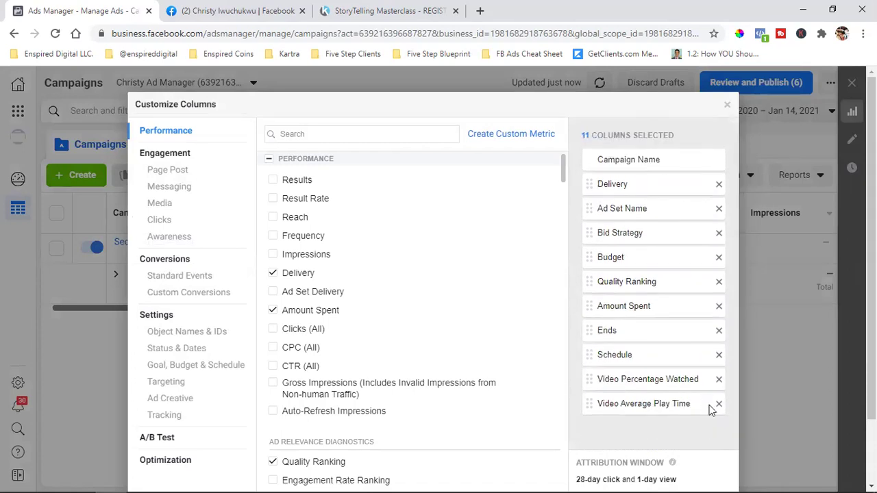
click(718, 405)
click(718, 380)
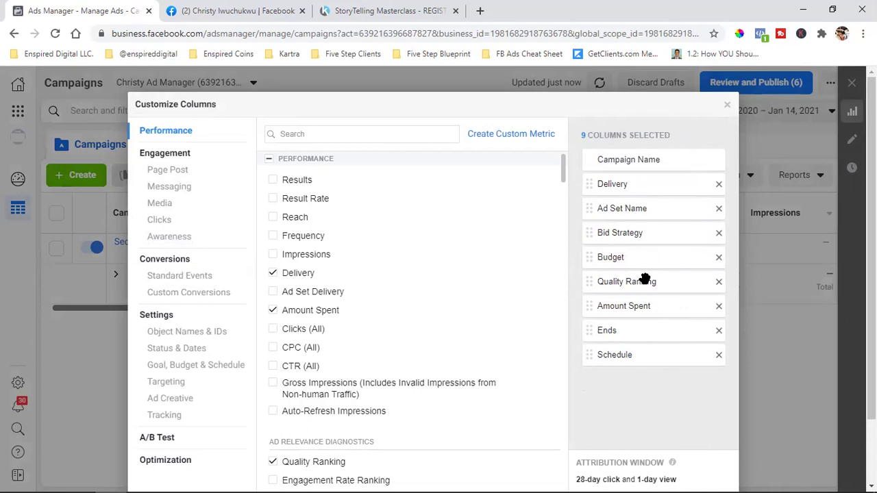
click(719, 283)
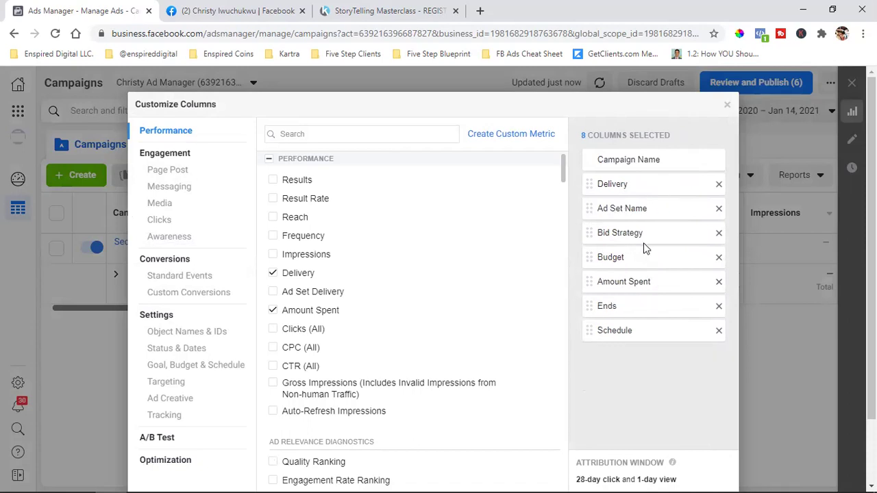
- Add the Total and Cost metrics of the Storytelling Leads custom conversion to the selected columns
click(173, 297)
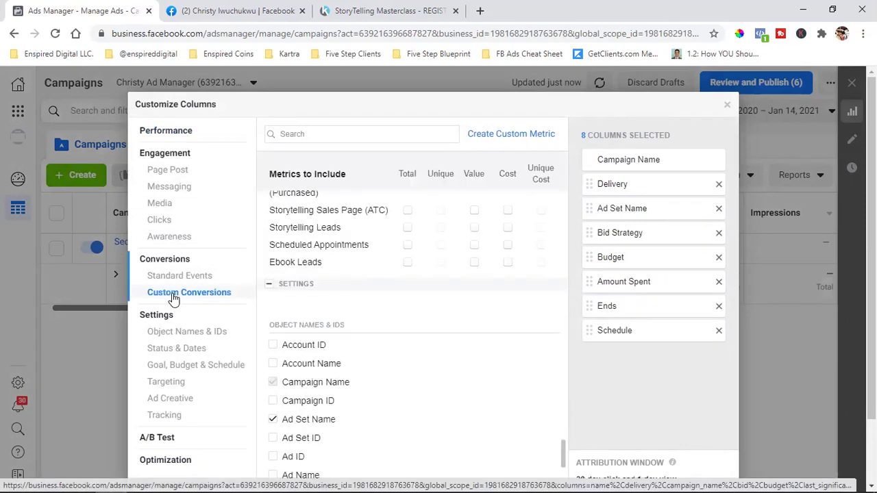
scroll(325, 245, up, 1)
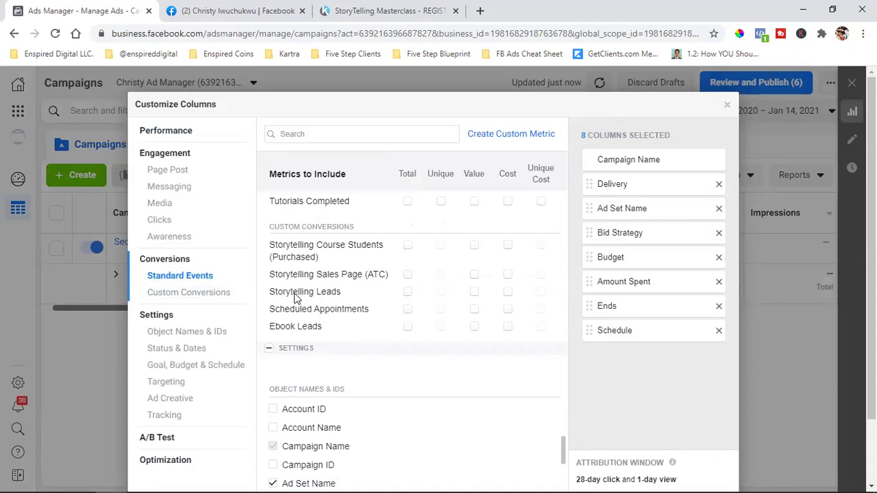
click(407, 294)
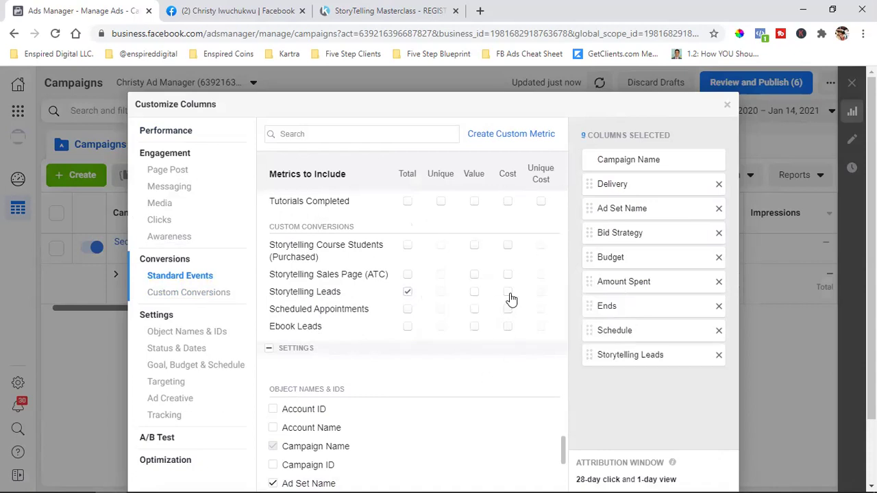
click(508, 293)
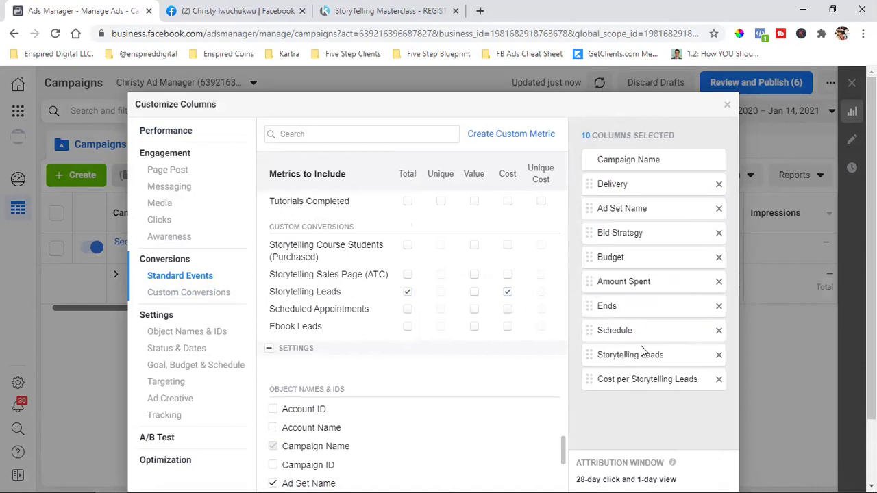
- Reorder the selected columns so Storytelling Leads and Cost per Storytelling Leads come directly after Delivery
drag(662, 355, 654, 206)
drag(660, 375, 658, 251)
click(649, 376)
drag(651, 378, 650, 232)
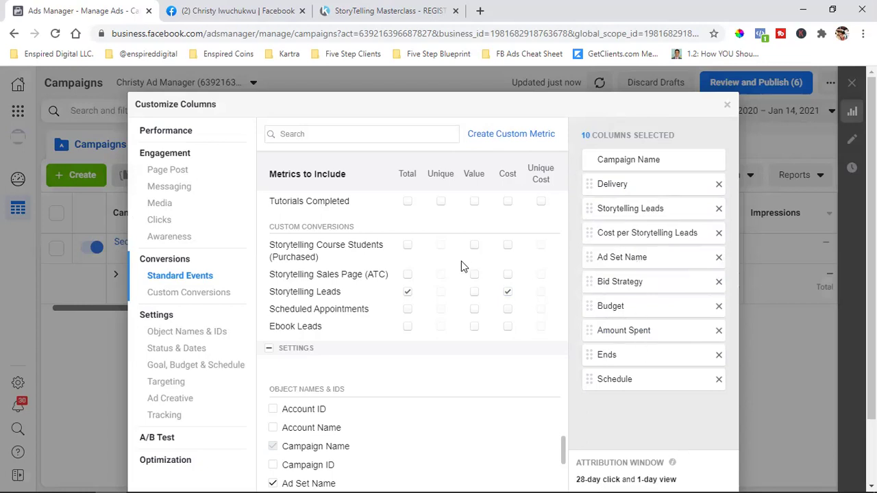
- Save the column selection as a preset named Storytelling Campaign and apply it
scroll(462, 261, down, 5)
scroll(596, 274, down, 2)
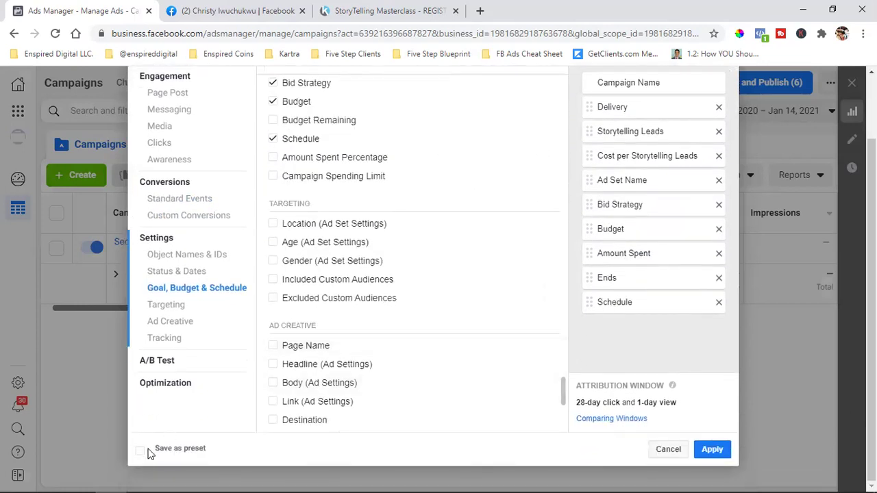
click(140, 451)
click(243, 450)
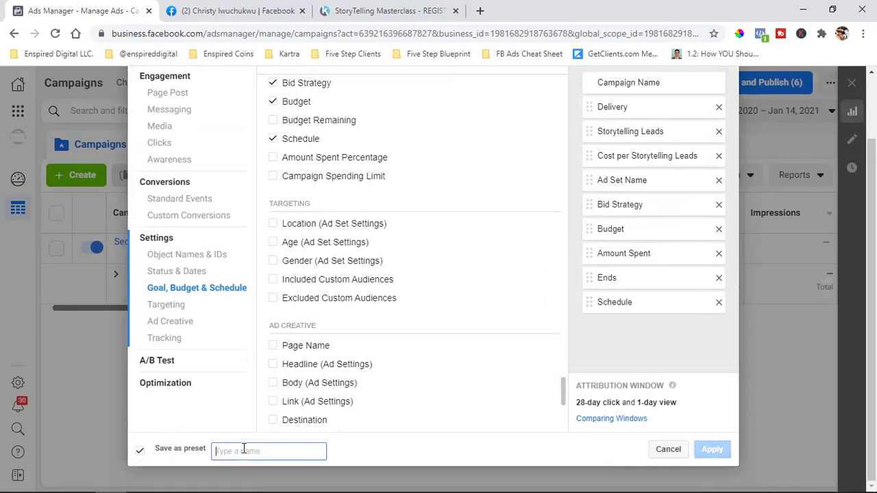
text(Storytelling Campaign)
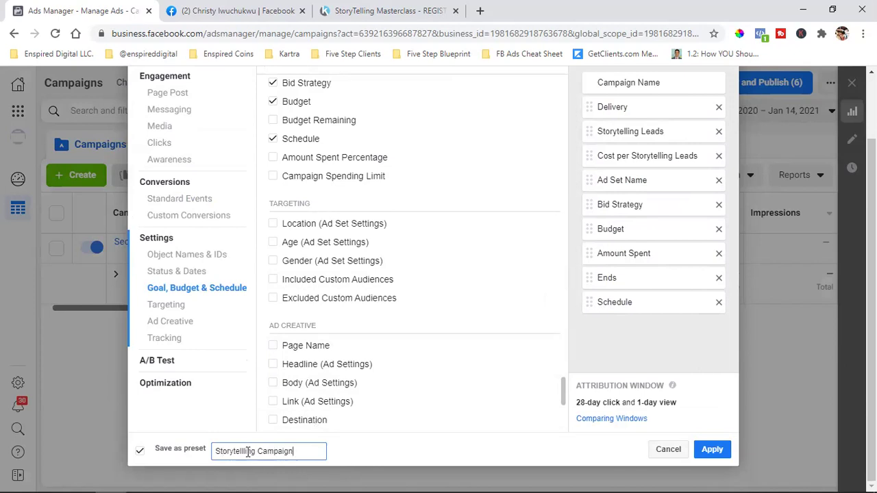
triple_click(242, 452)
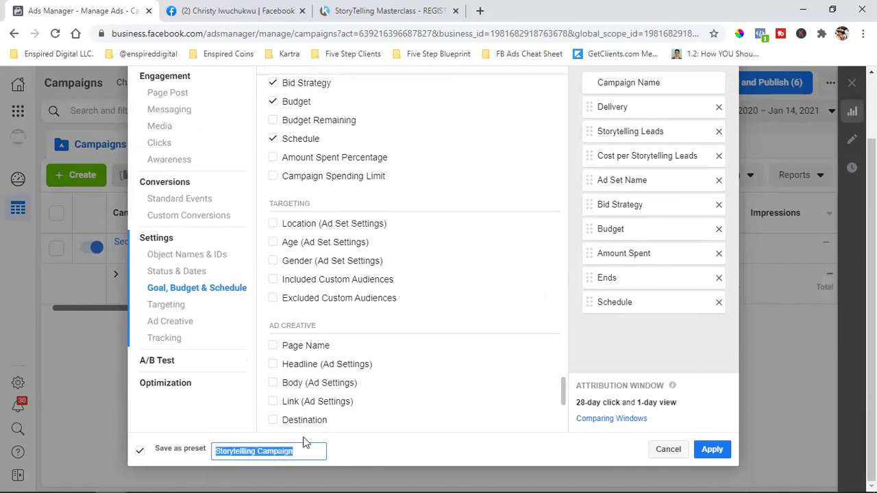
click(240, 450)
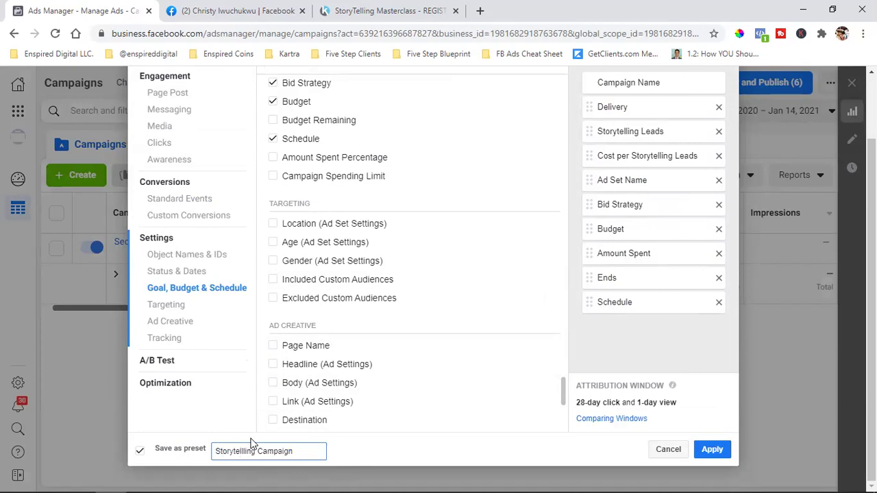
key(BackSpace)
click(712, 449)
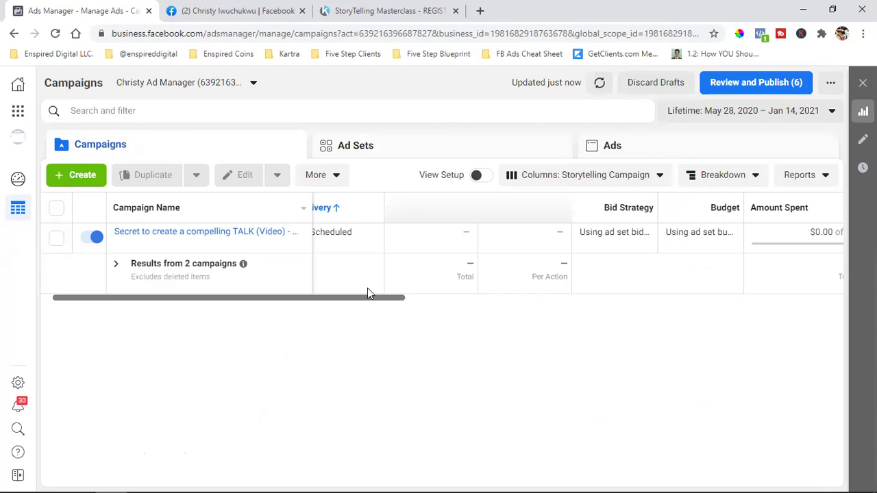
- Check the new columns on the ad sets of the TALK (Video) campaign, and return to the campaigns with the selection cleared
drag(361, 299, 221, 299)
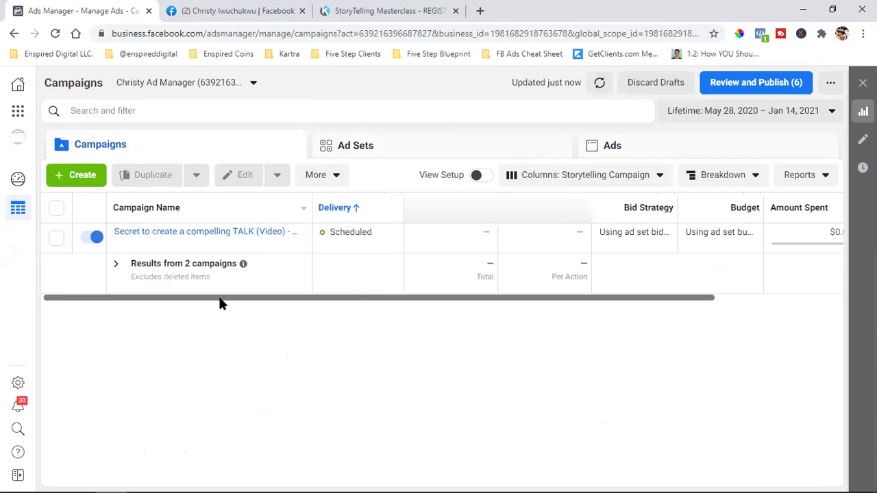
click(57, 238)
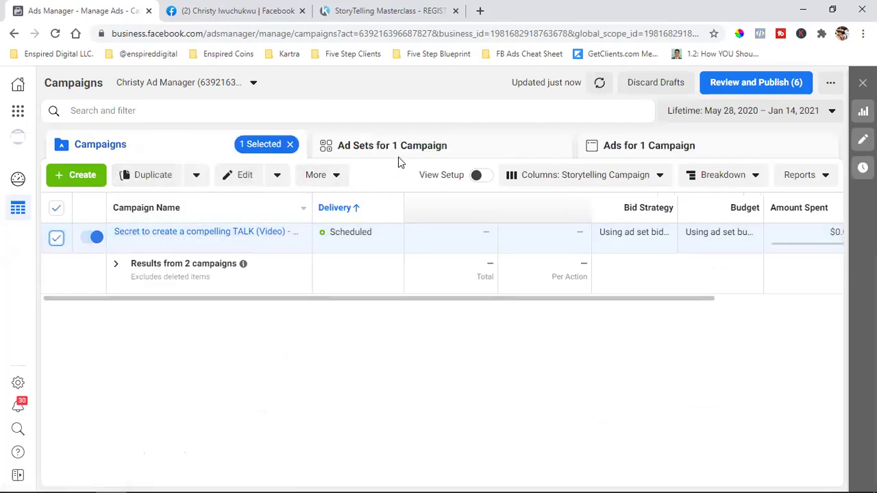
click(418, 148)
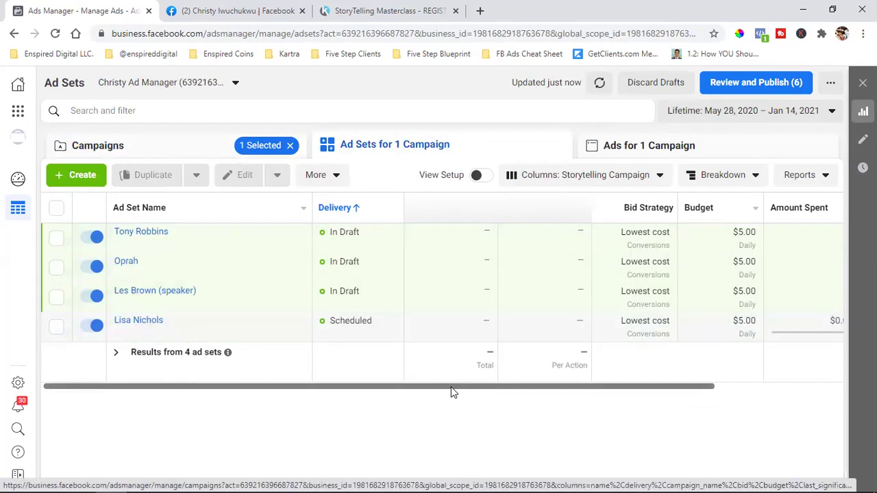
drag(452, 392, 305, 393)
click(117, 142)
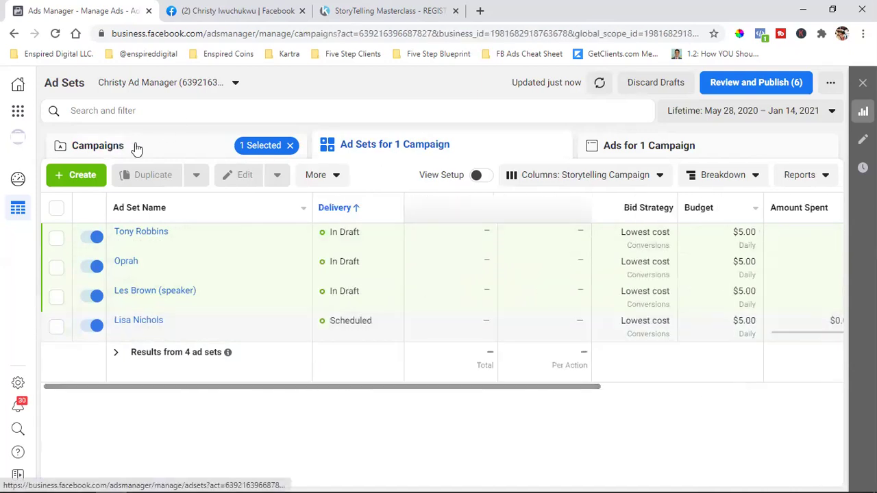
click(290, 145)
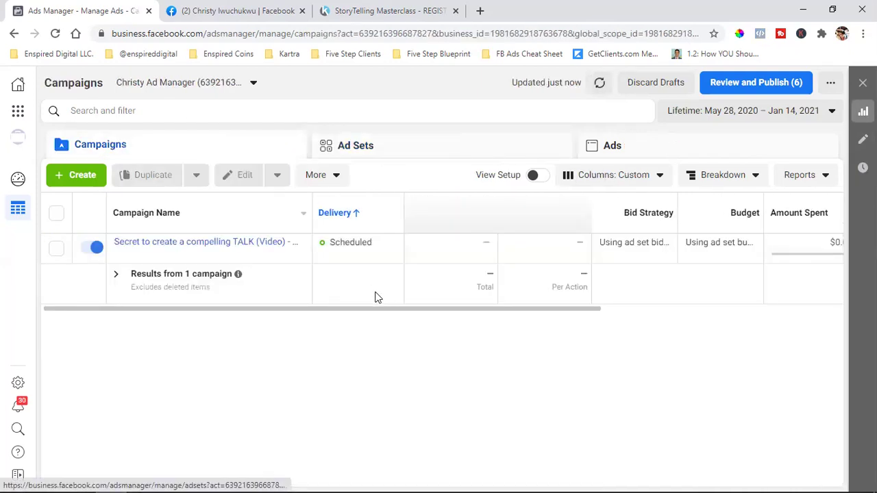
drag(328, 310, 273, 322)
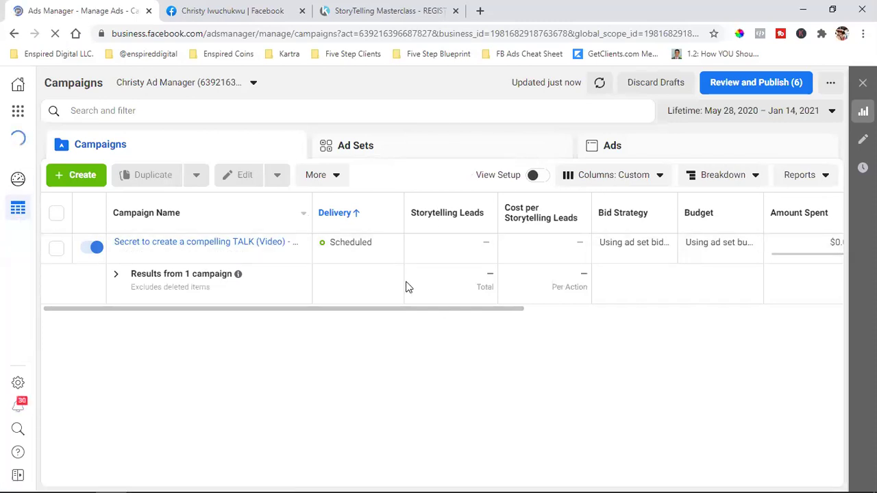
- Apply the saved Storytelling Campaign column preset to the campaigns table and review its lead, cost, bid strategy and budget columns
click(636, 182)
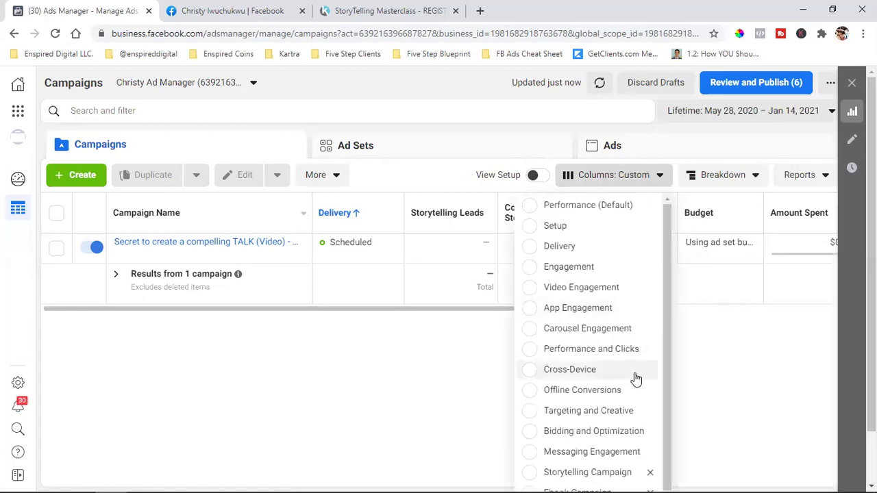
scroll(631, 391, down, 1)
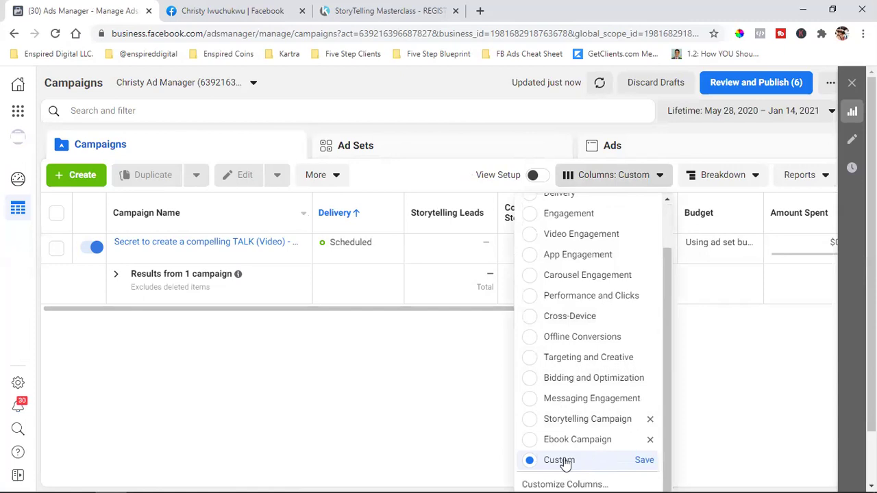
click(595, 425)
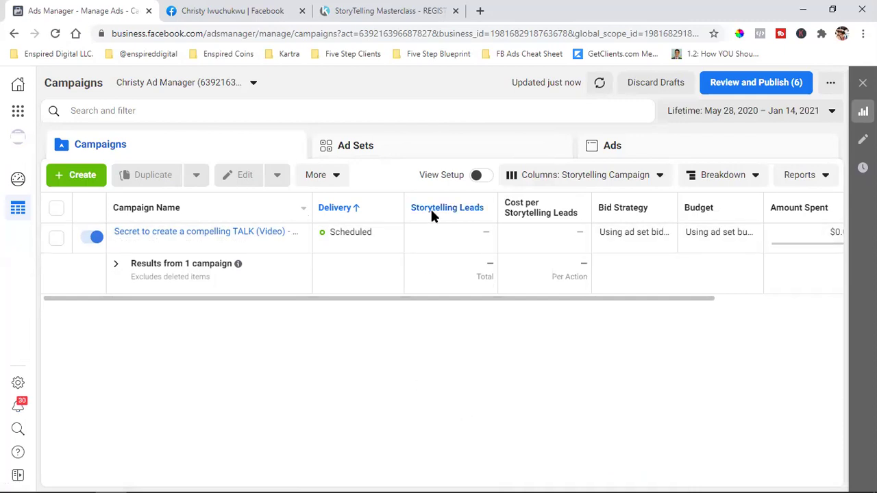
mouse_move(438, 218)
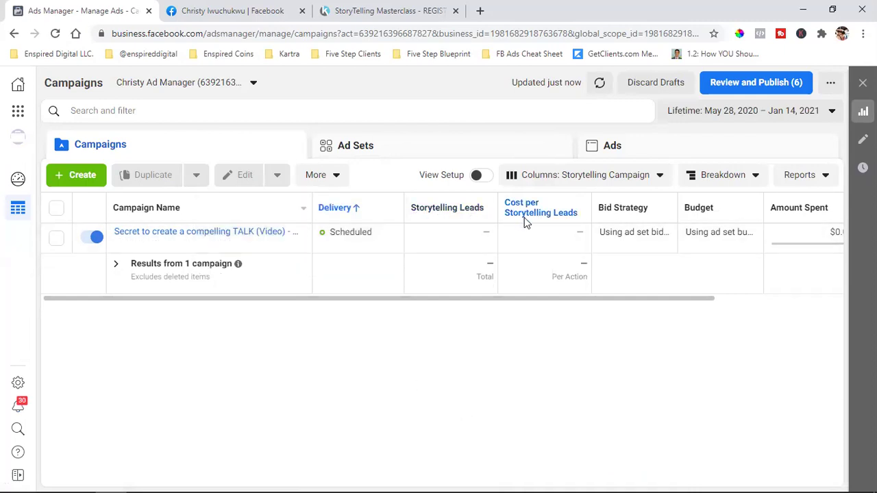
mouse_move(530, 221)
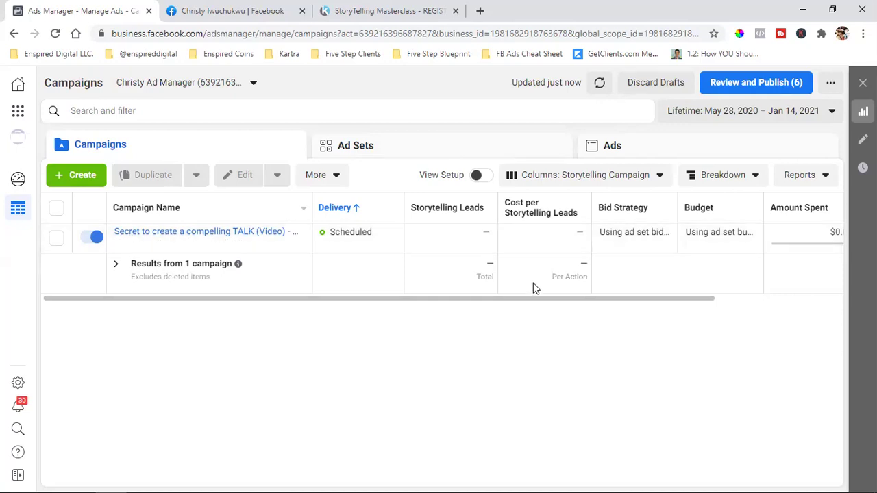
drag(528, 300, 555, 302)
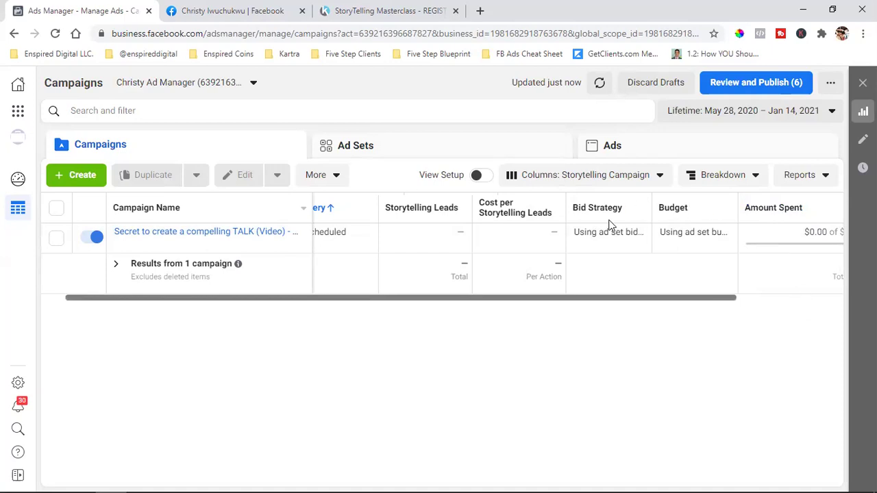
drag(586, 299, 478, 302)
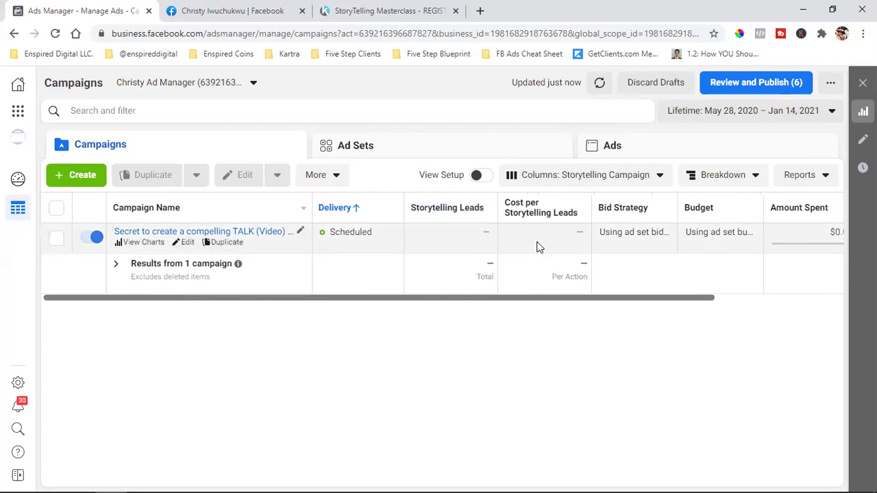
drag(554, 296, 443, 325)
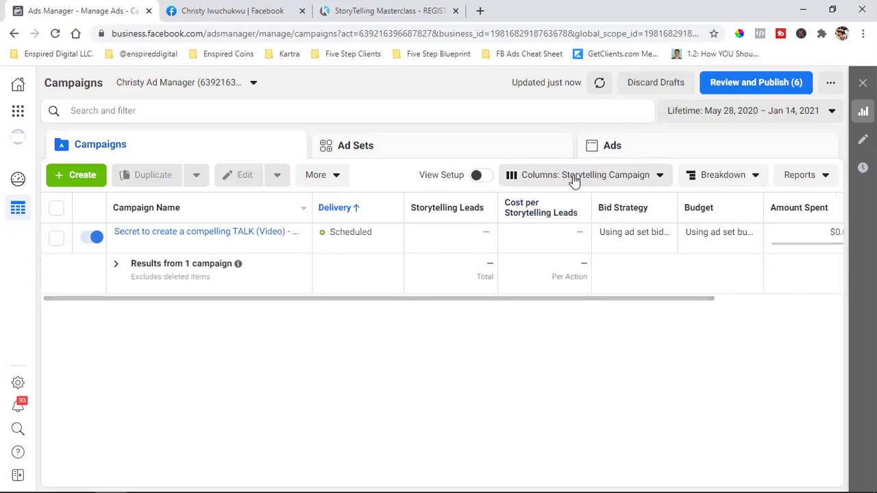